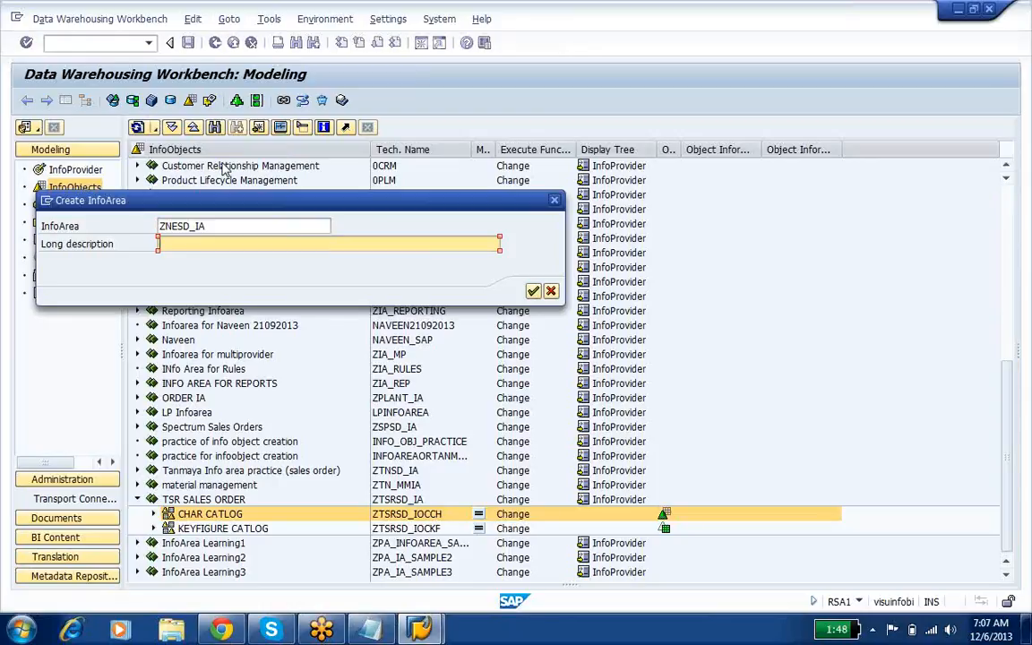
Step: Give the InfoArea ZNESD_IA the long description NESTLEE SALES ORDERS and create it
text(NESTLEE SALES O)
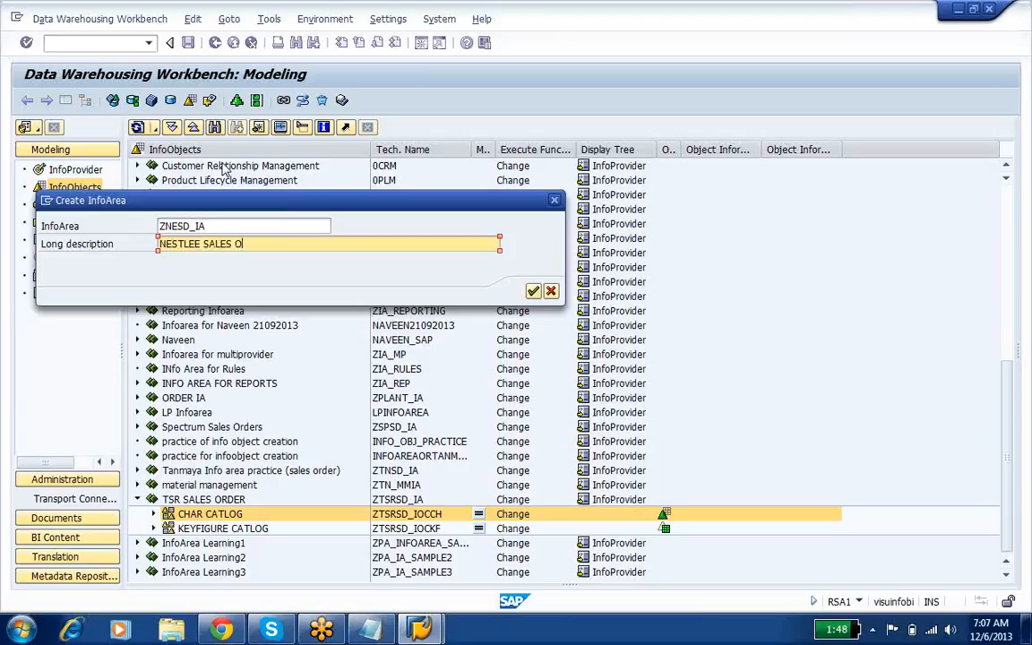
text(RDERS)
click(533, 292)
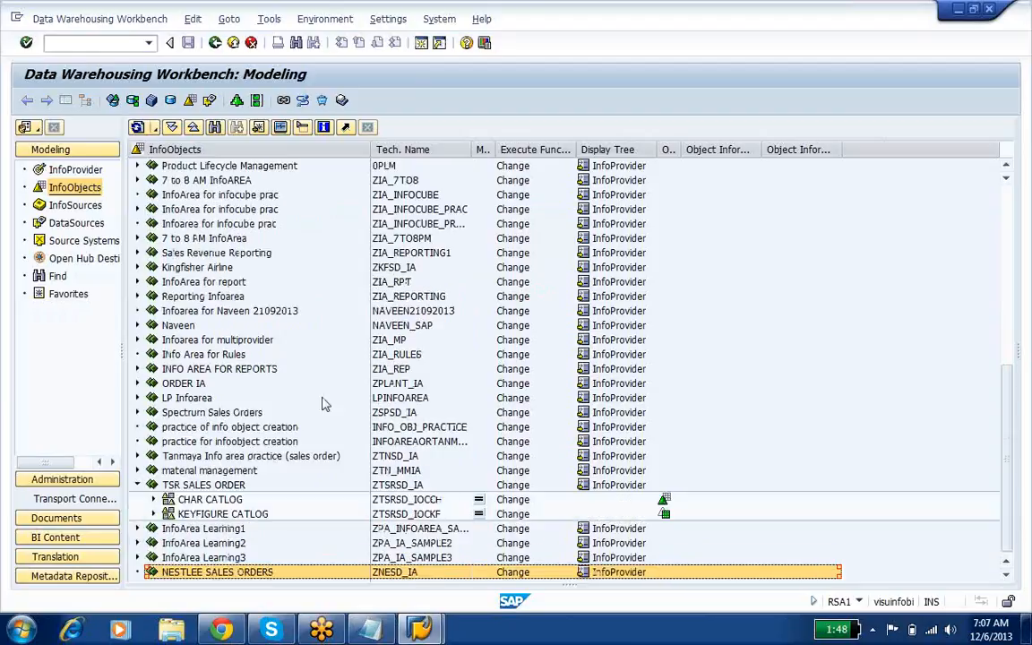
Step: Switch to the Notepad notes, review the step on creating the characteristic InfoObject catalog, and return to SAP
click(254, 575)
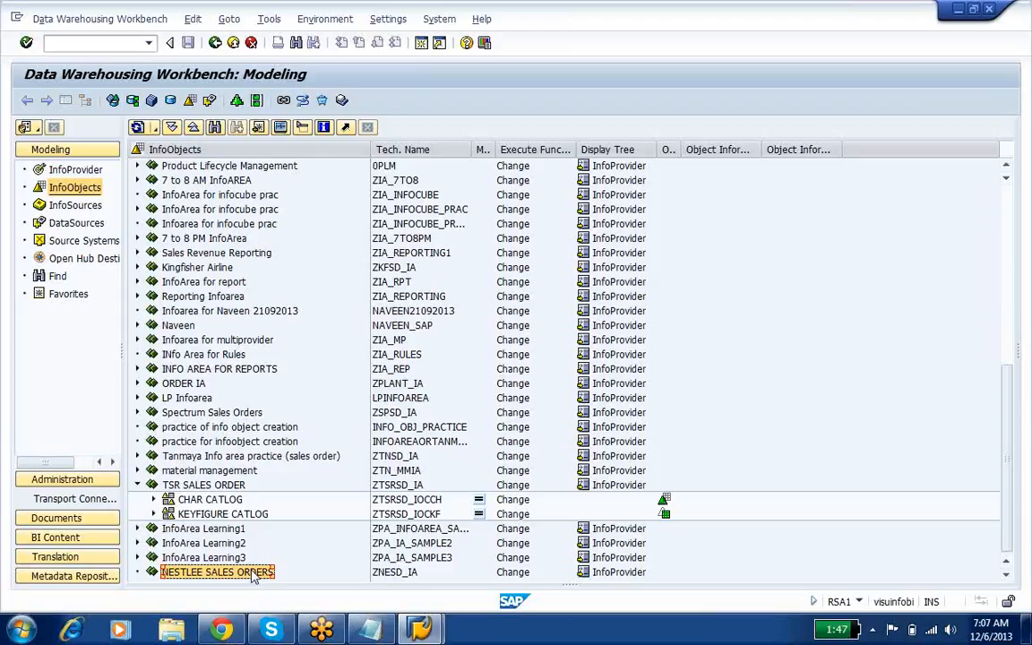
right_click(254, 575)
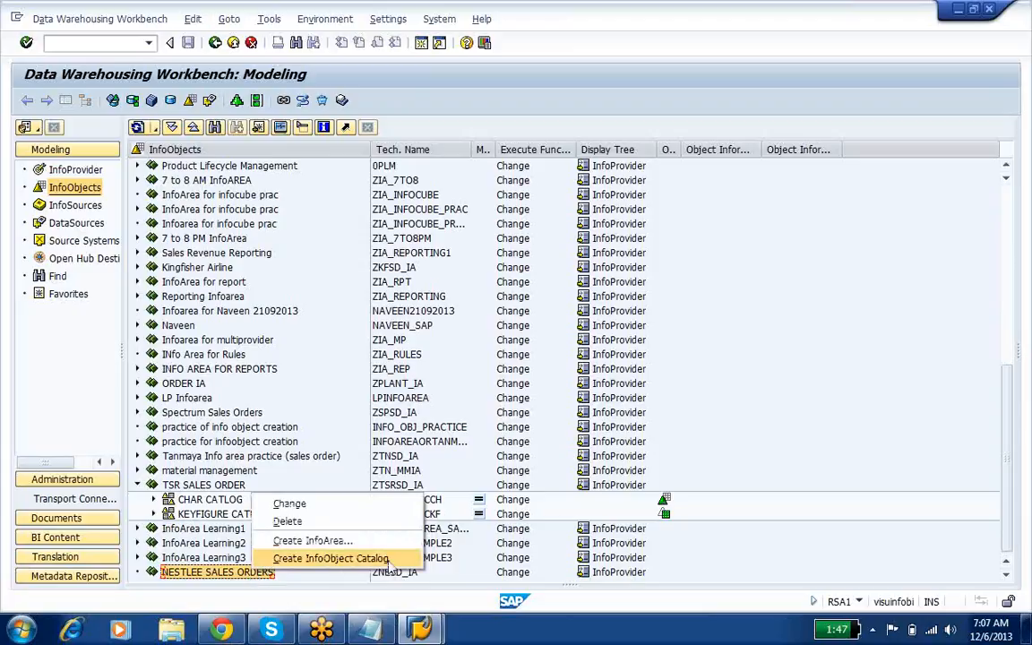
click(374, 629)
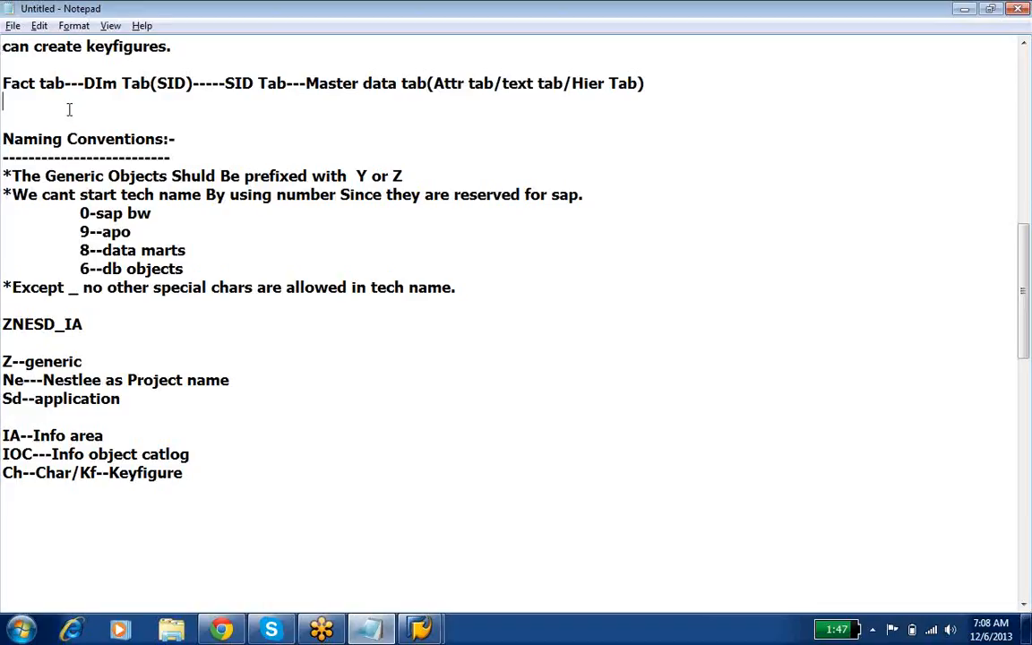
scroll(70, 109, up, 10)
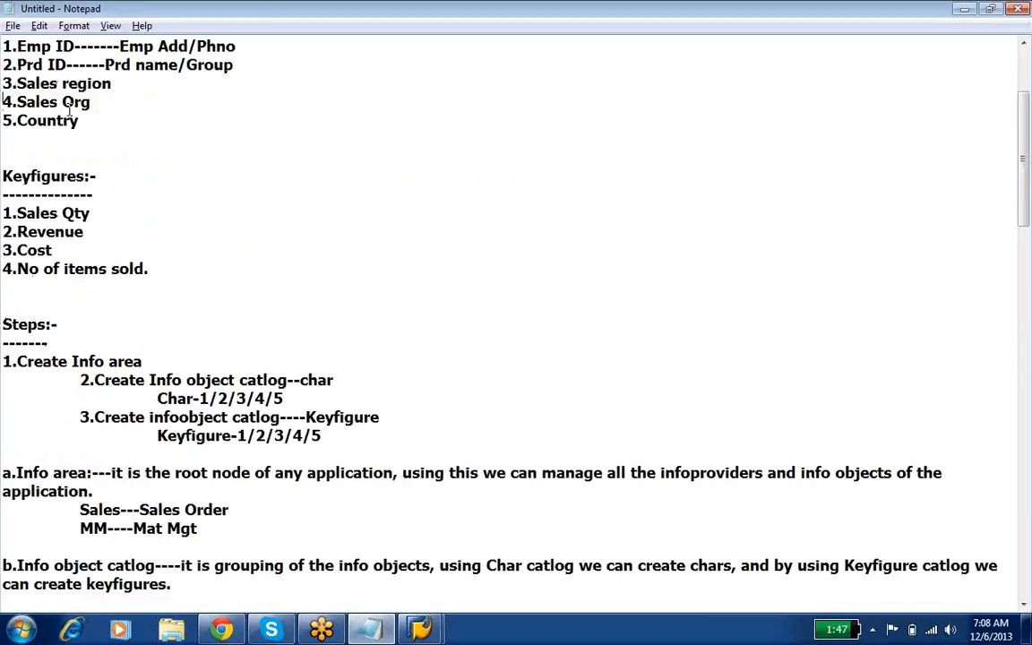
drag(80, 379, 343, 382)
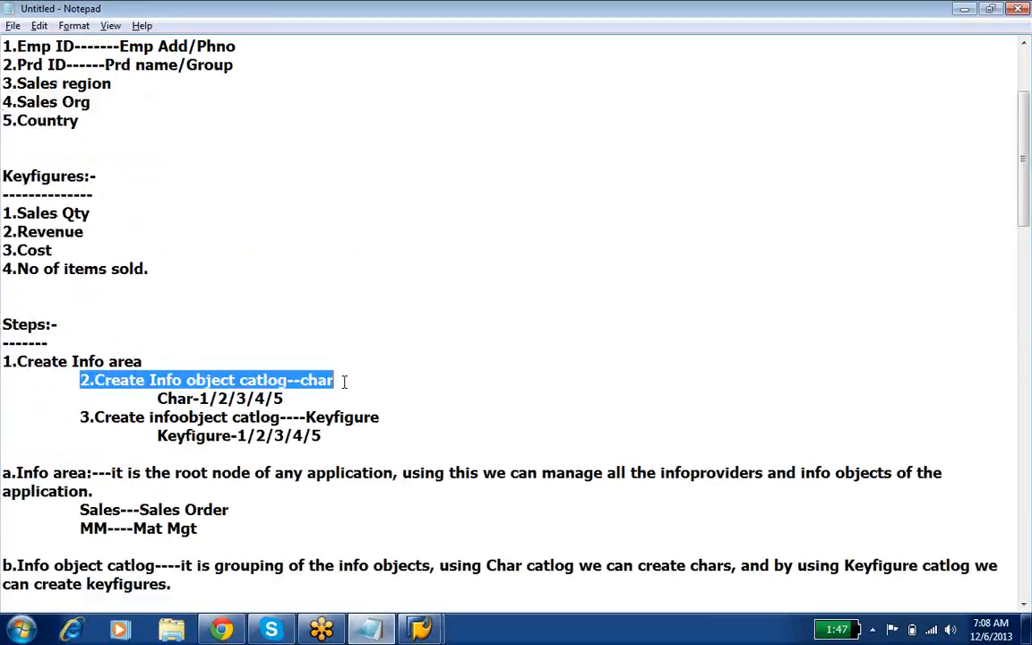
mouse_move(419, 629)
click(495, 565)
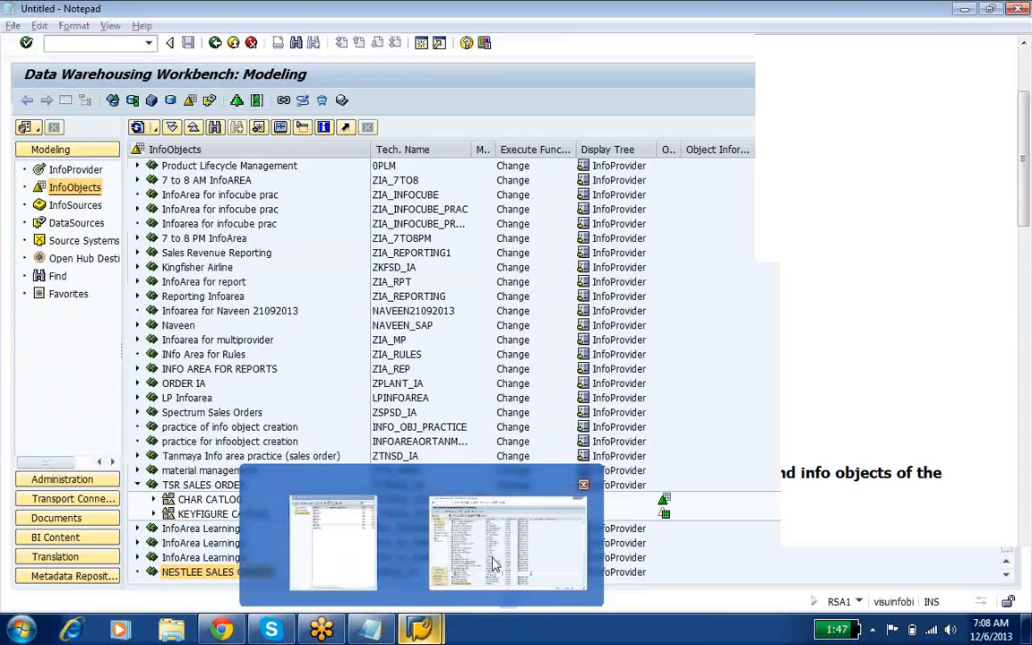
Step: Create the InfoObject catalog ZNASD_IOCCH of type Char. with the description CHAR CATLOG under NESTLEE SALES ORDERS
right_click(209, 574)
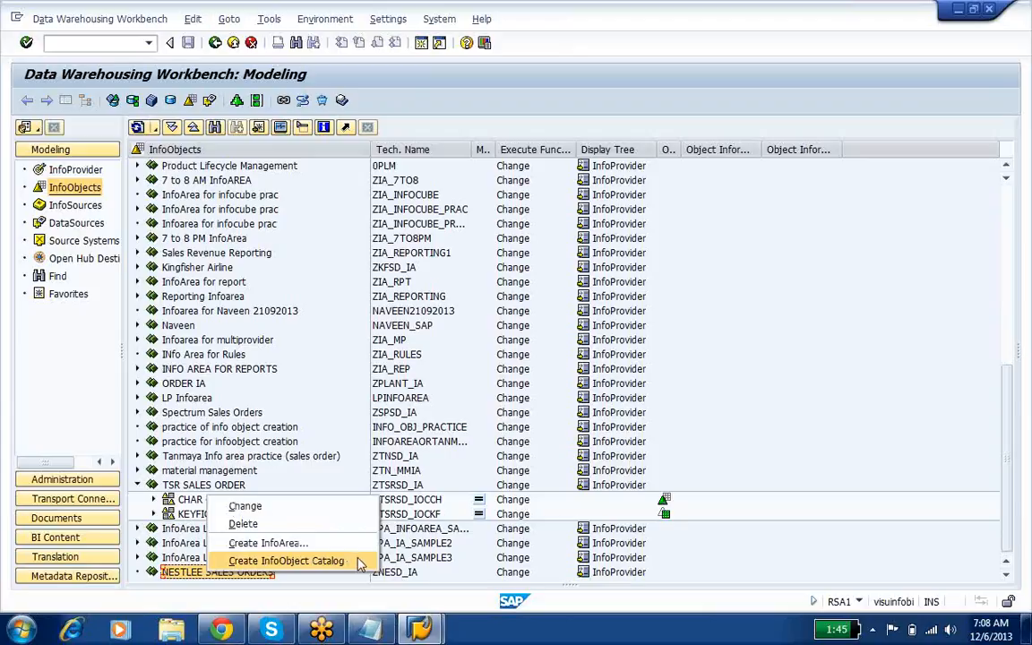
click(358, 562)
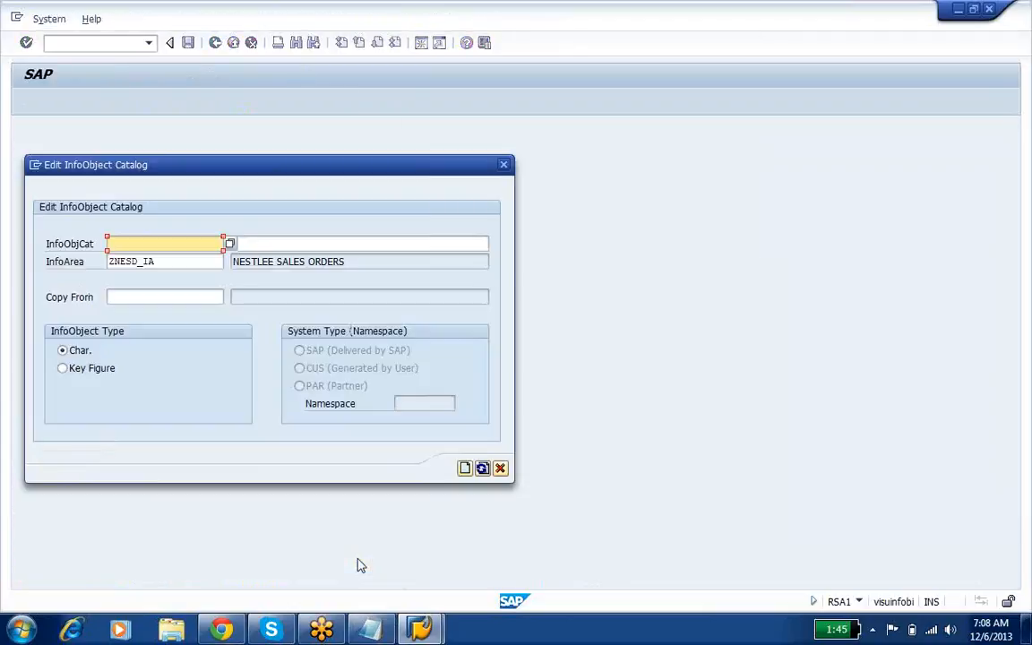
text(ZNASD_IOCCH)
key(Tab)
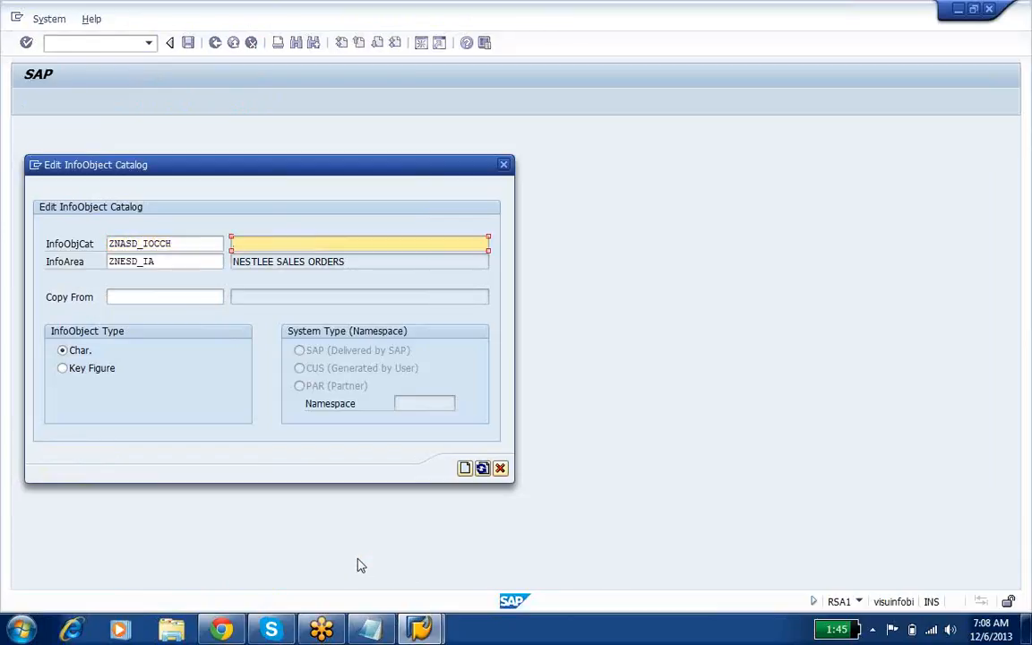
text(CHAR CATLOG)
click(80, 354)
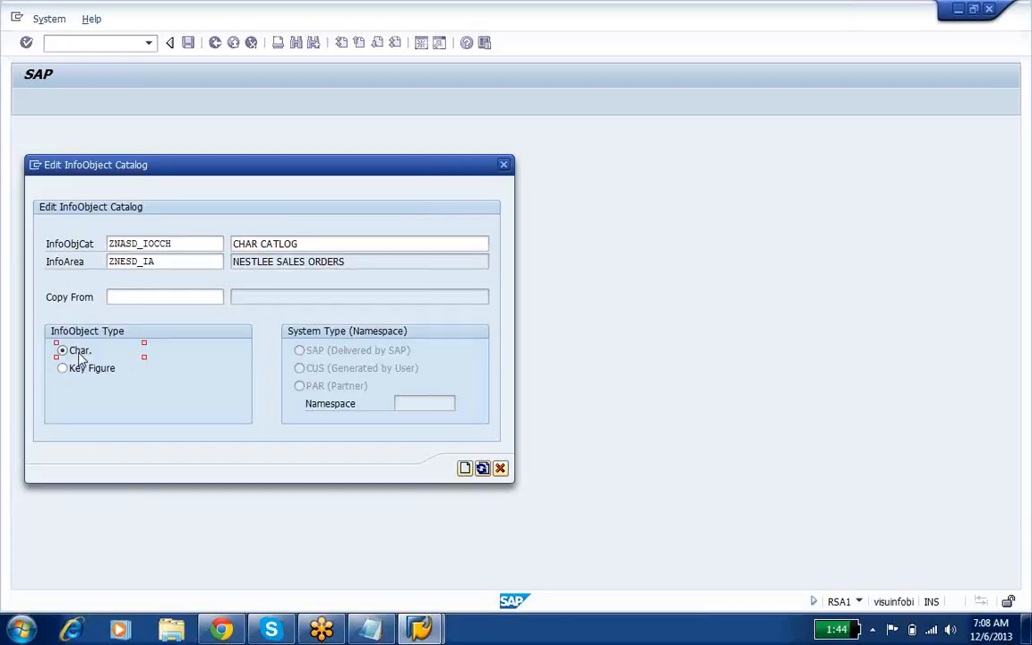
click(467, 474)
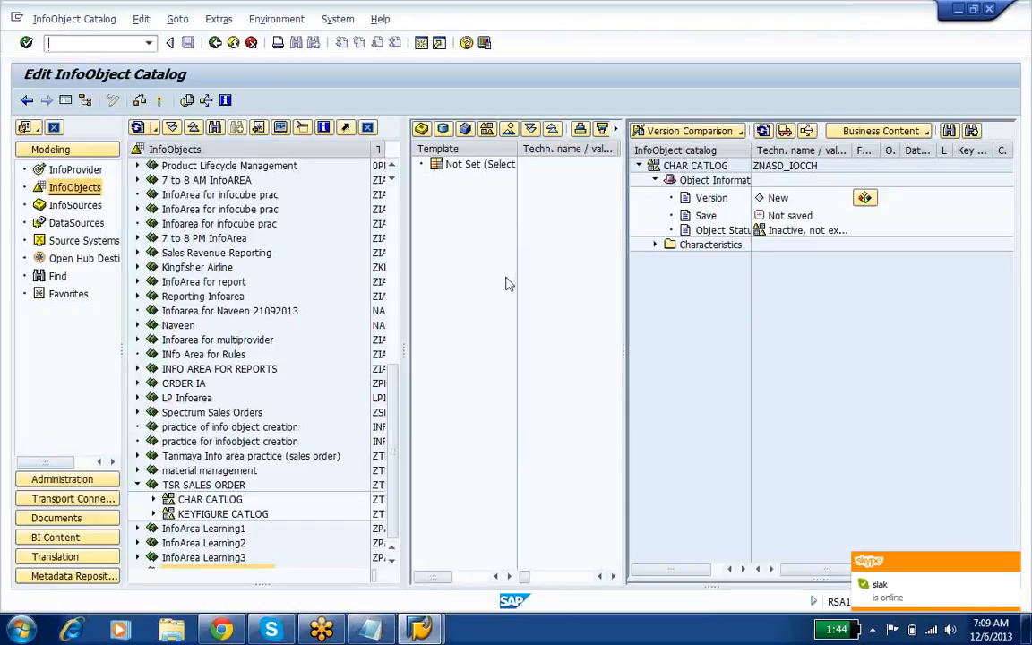
Step: Hide the InfoObjects tree, activate the characteristic catalog and return to the modeling overview to select it under its InfoArea
click(85, 99)
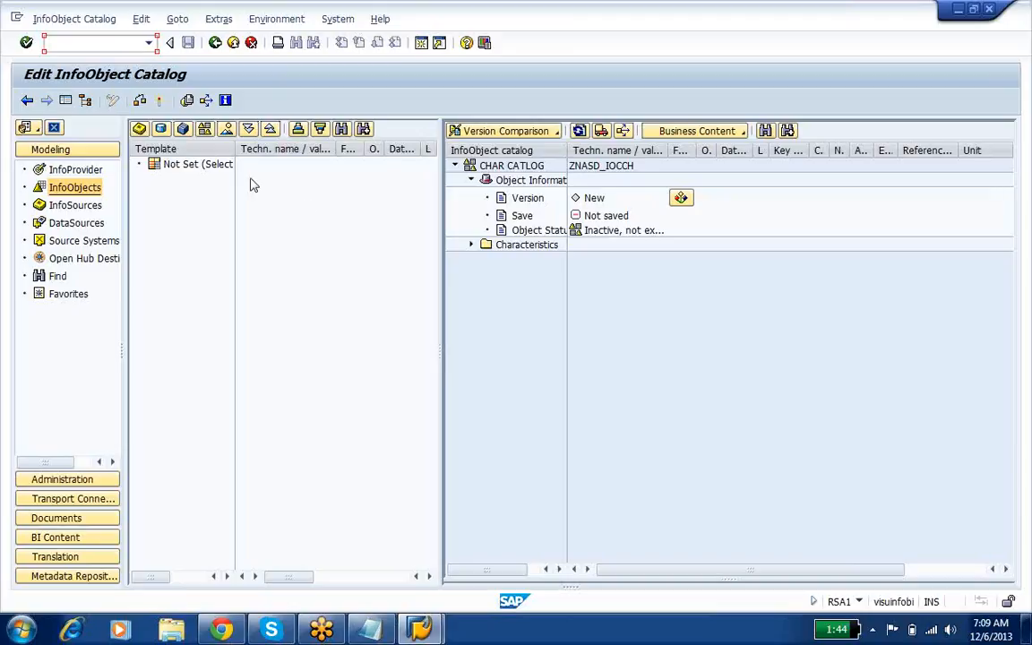
click(161, 103)
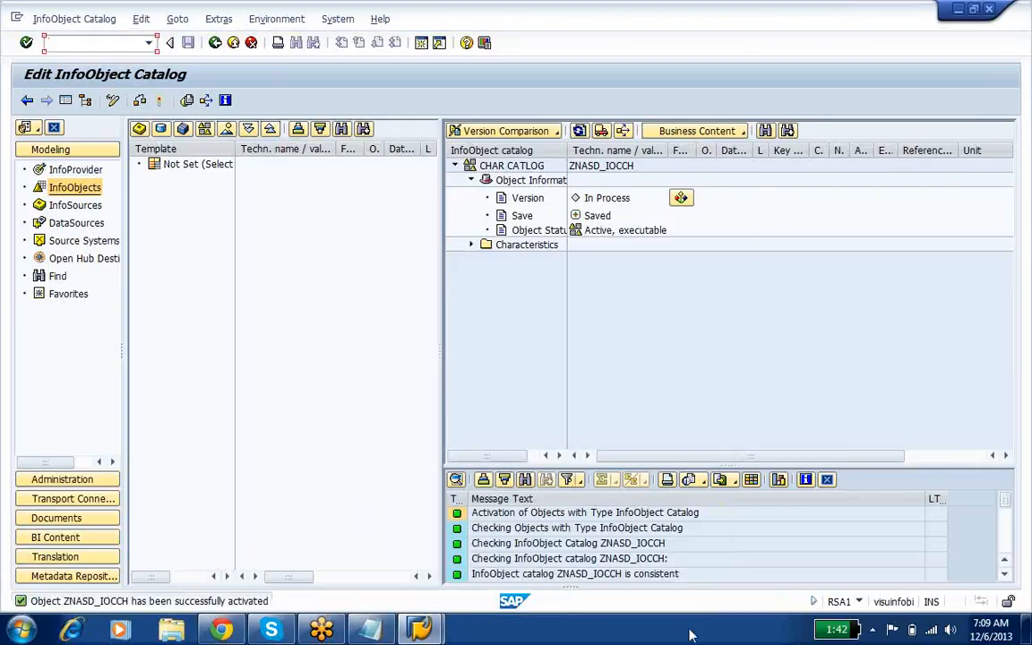
key(F3)
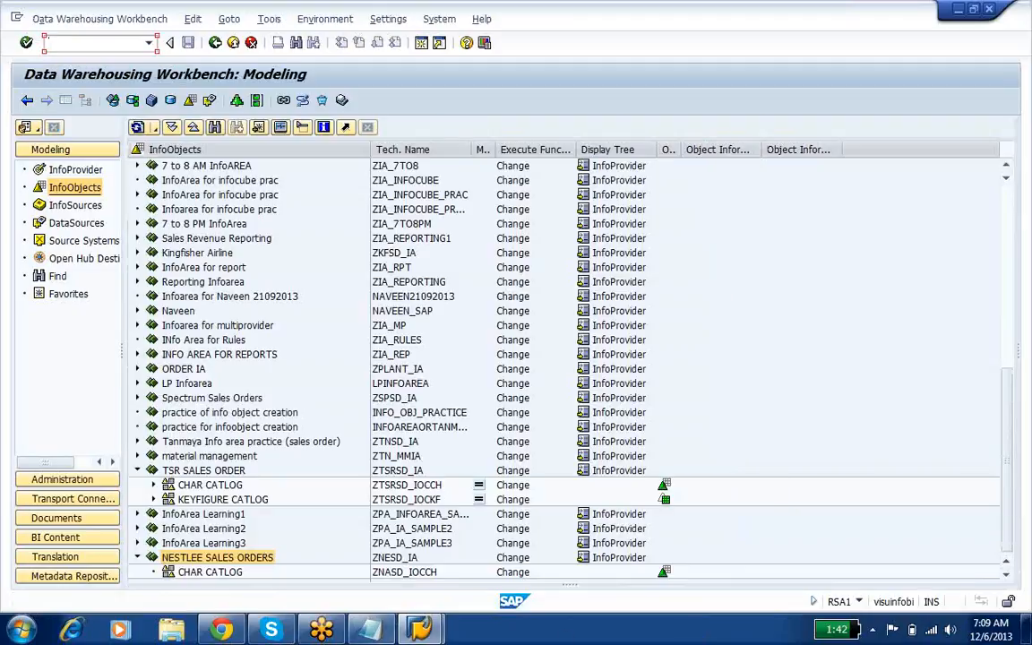
click(223, 571)
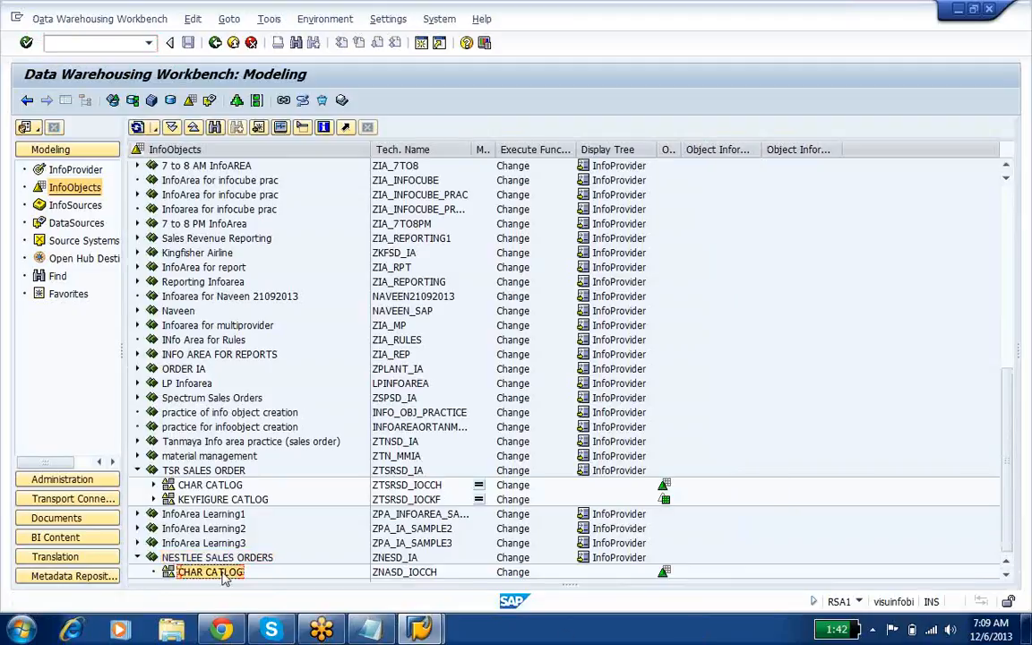
Step: Start a new InfoObject catalog under NESTLEE SALES ORDERS named ZNASD_IOCKF with the description KEYFIGURE CATLOG
click(229, 558)
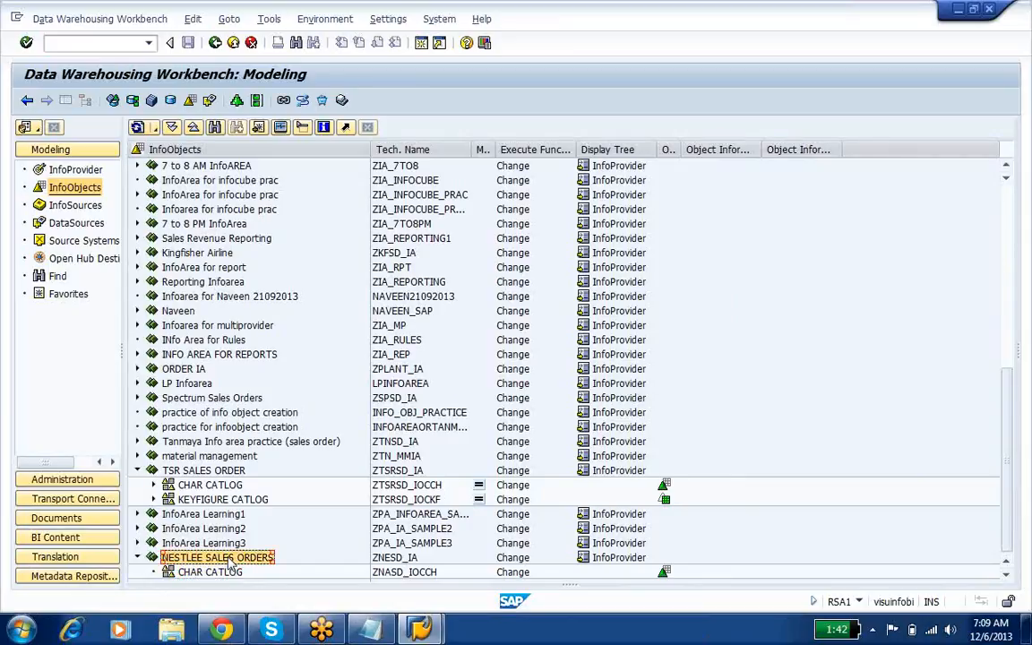
right_click(229, 558)
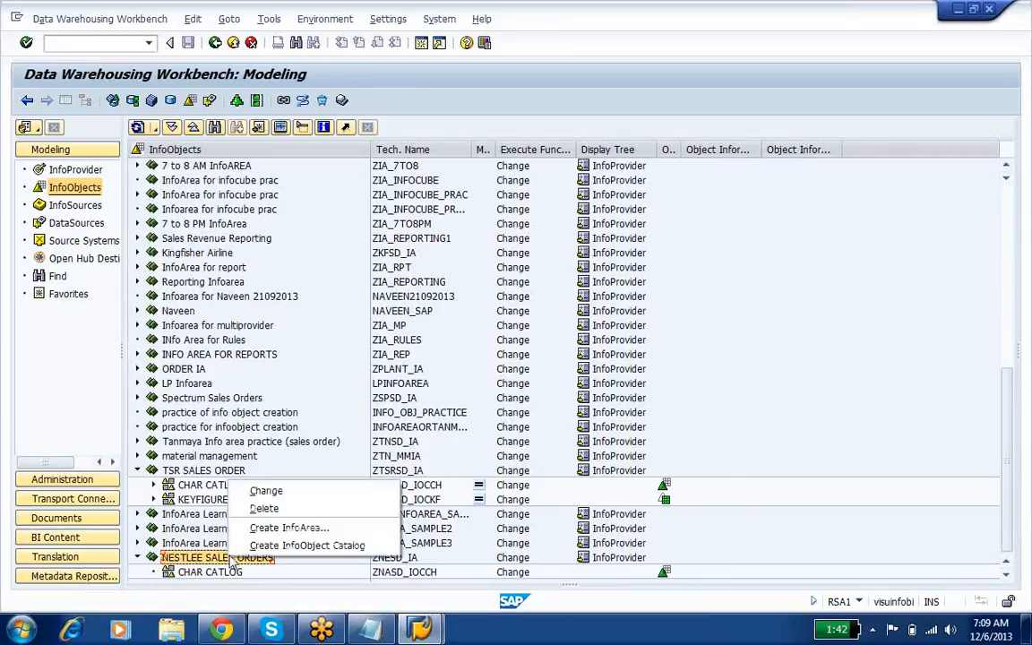
click(331, 548)
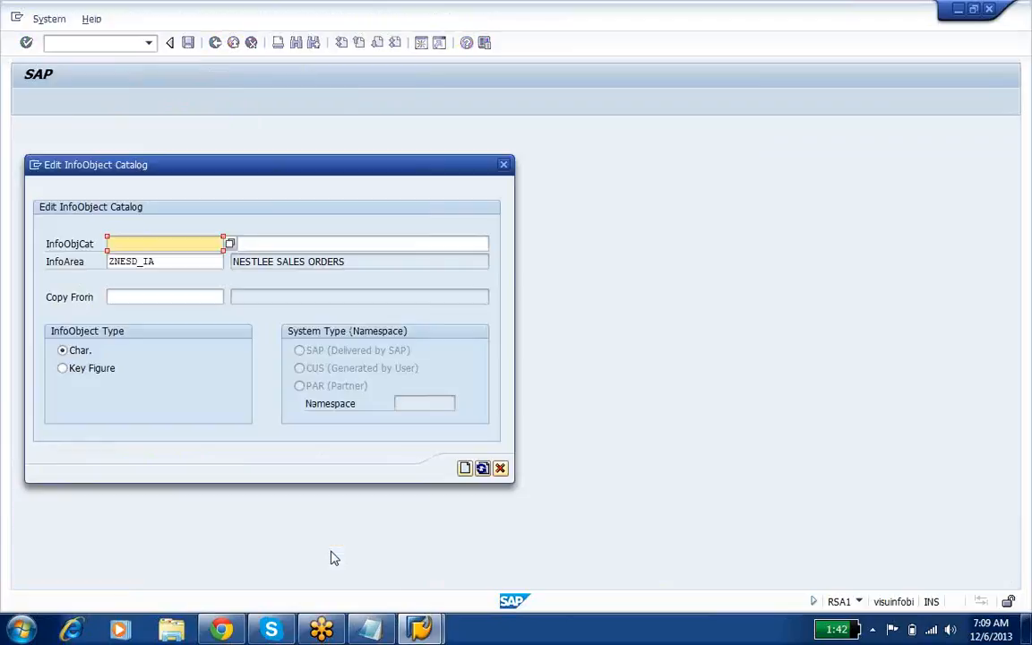
text(ZNASD)
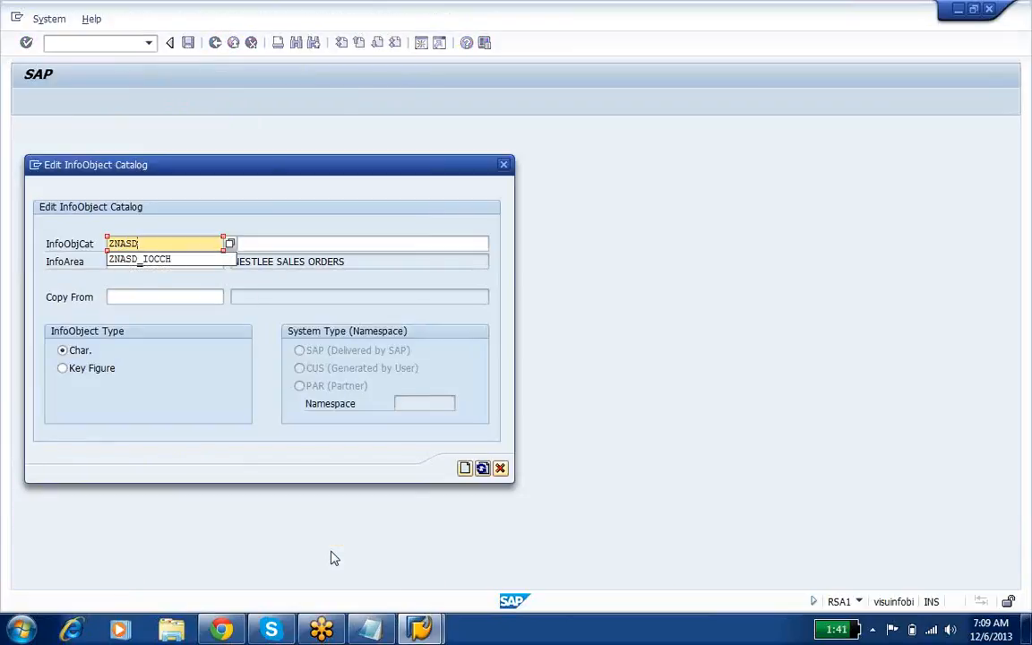
text(_IOCKF)
key(Tab)
text(KE)
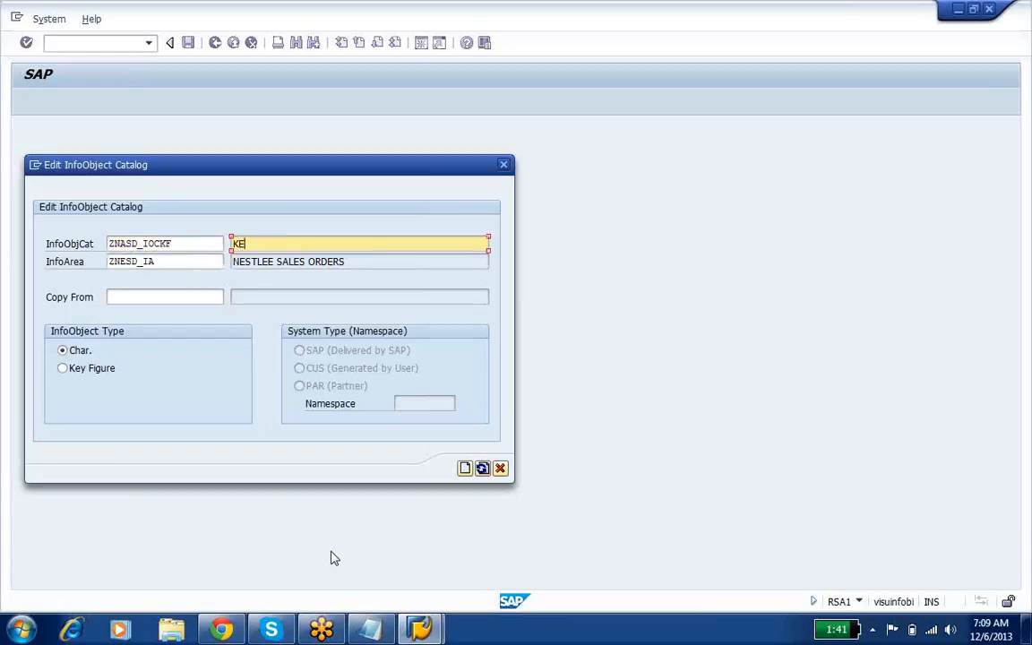
text(YFIGURE CATLOG)
Step: Set the new catalog's InfoObject type to Key Figure, create the catalog and activate it
click(77, 374)
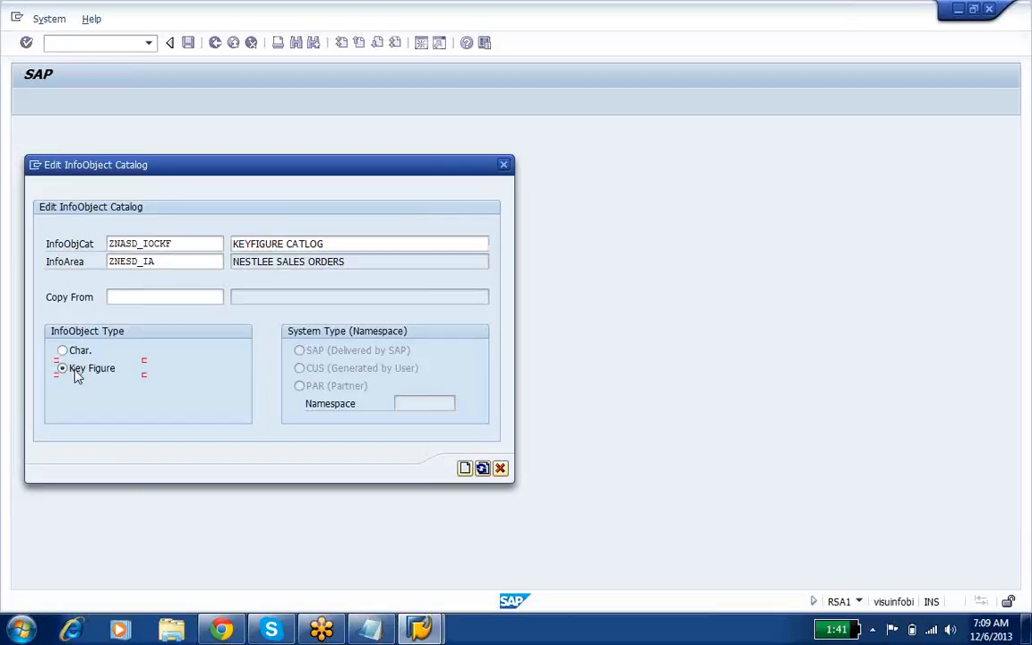
click(465, 469)
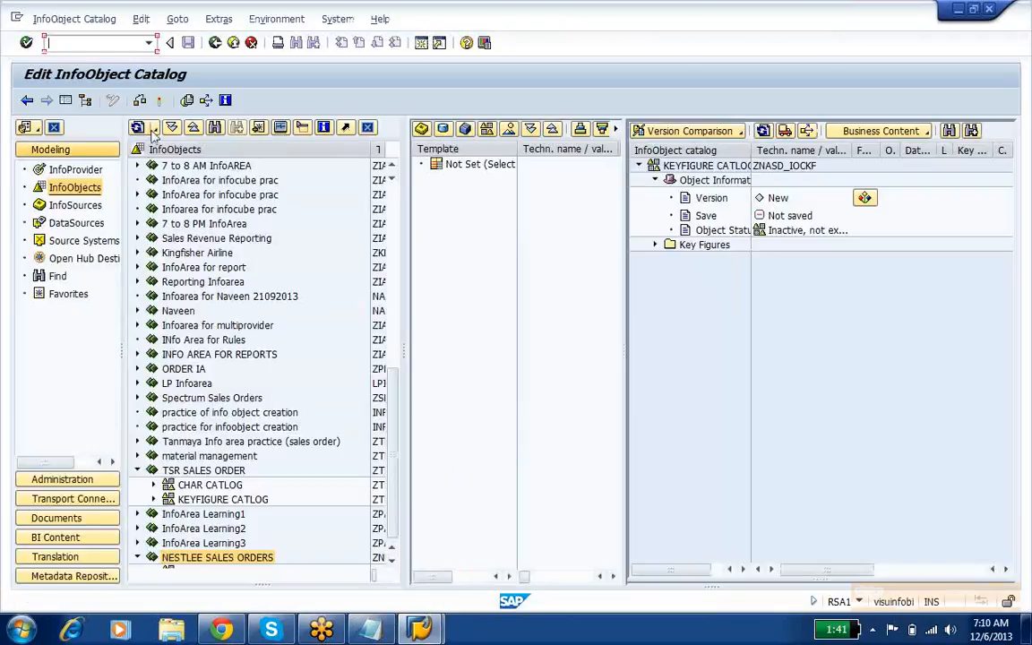
click(159, 101)
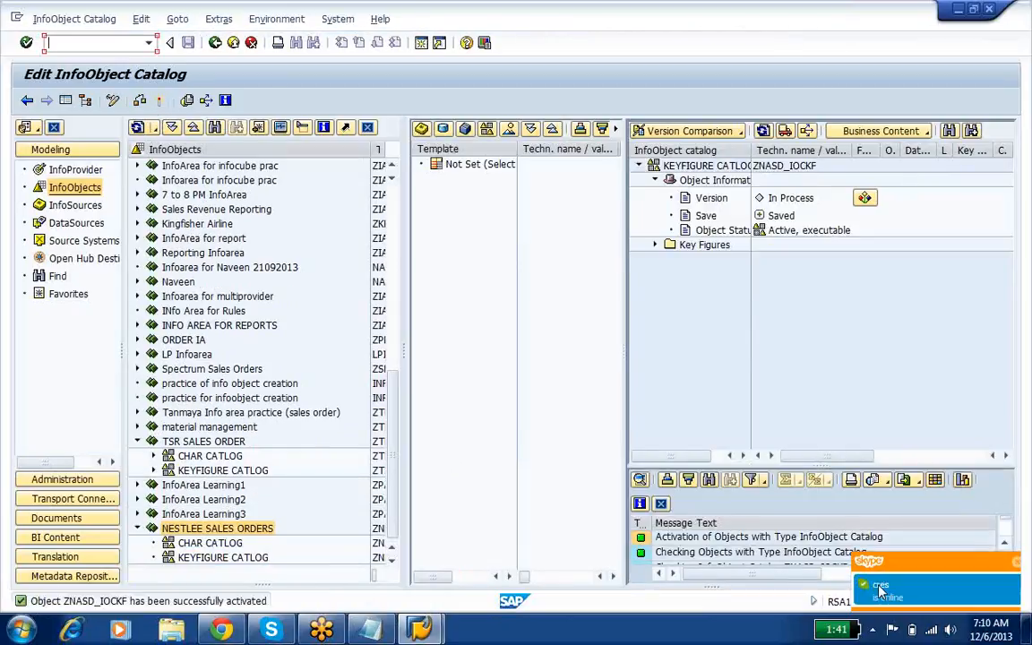
Step: Send the contact from the Skype online notification the message "CHK UR STUDENT ACCESS" and return to the SAP window
click(886, 587)
text(C)
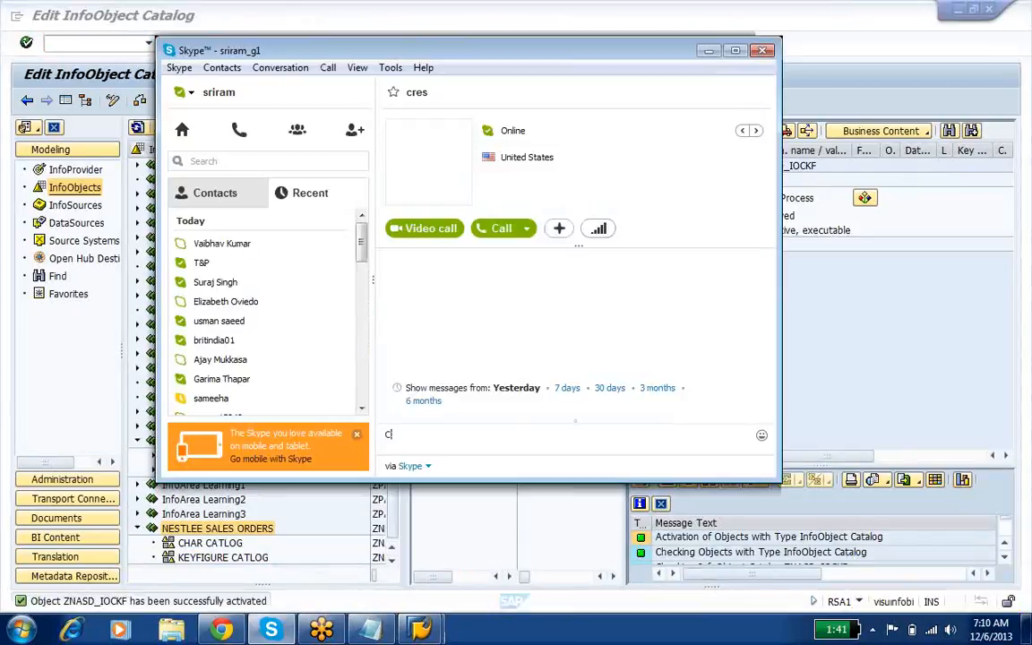
text(HK UR STUD)
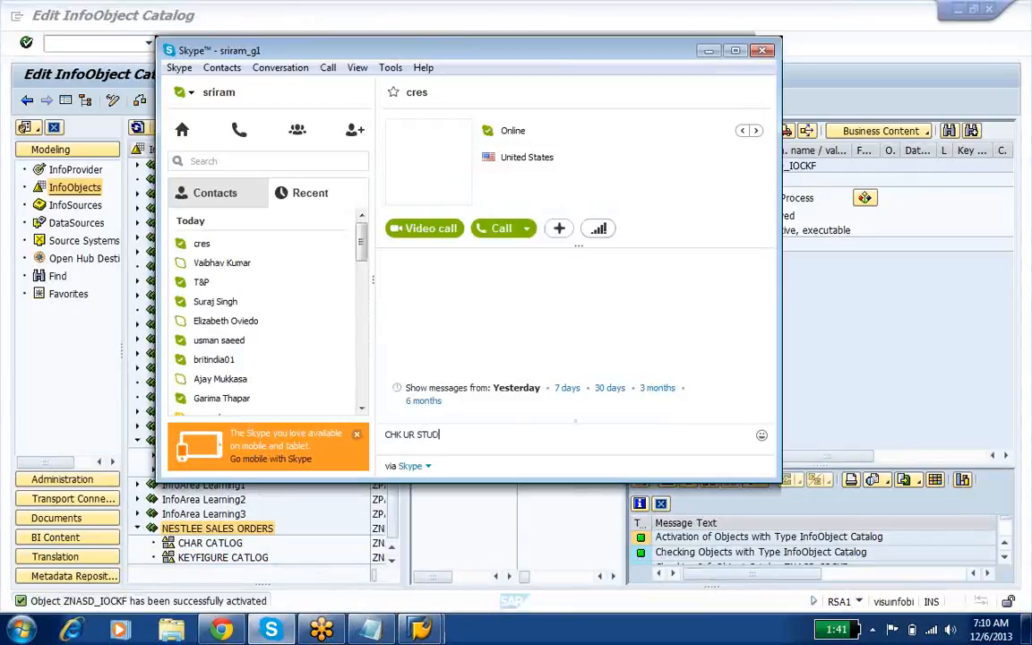
text(ENT ACCESS)
key(Return)
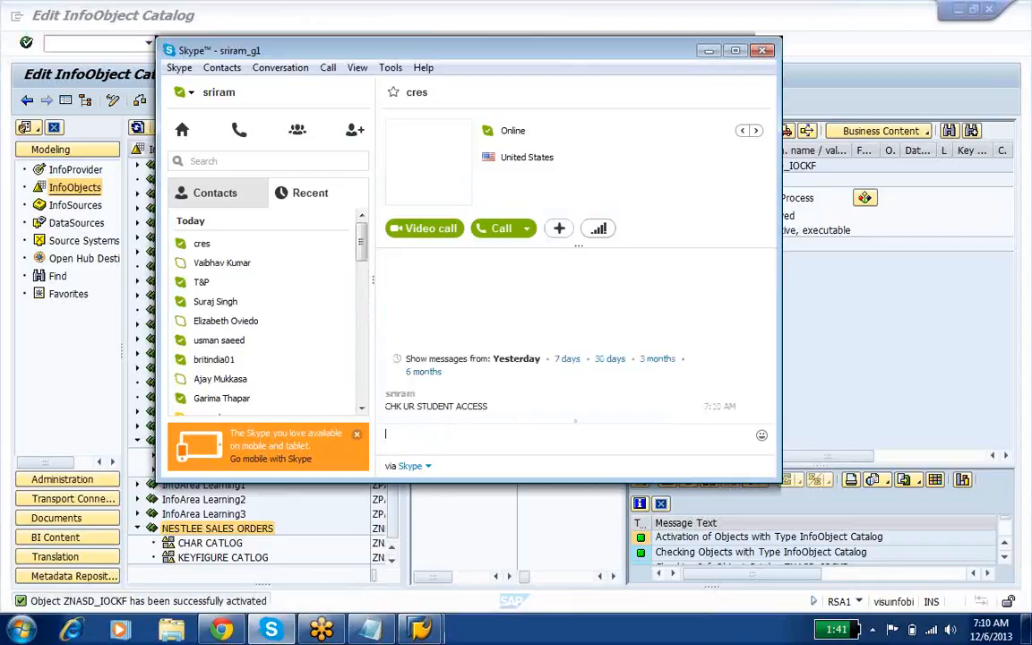
click(578, 517)
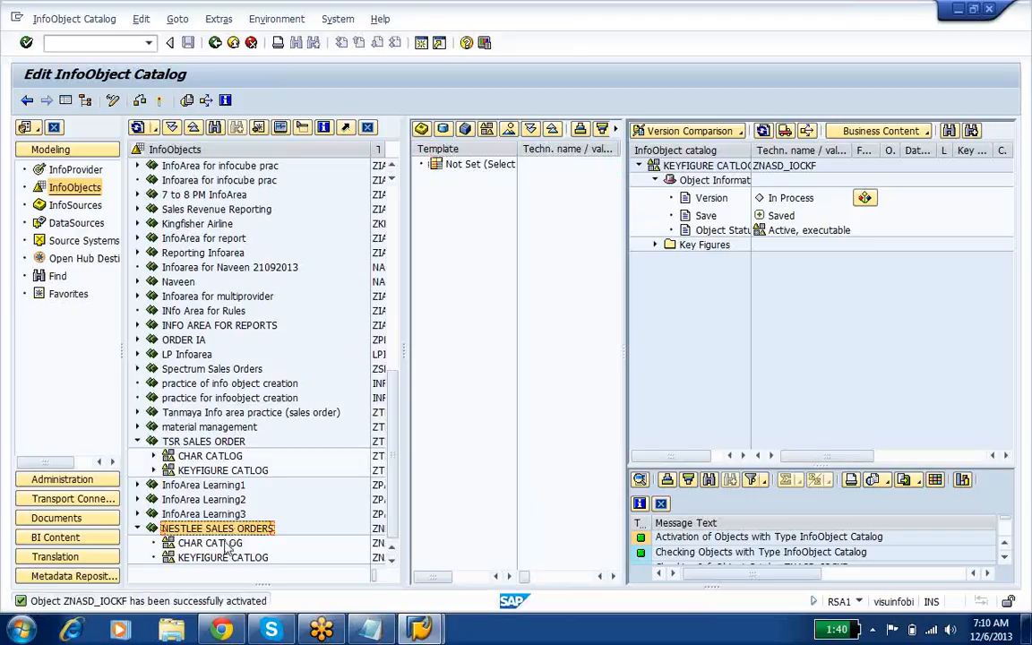
Step: Check both catalogs under NESTLEE SALES ORDERS, then review the characteristic and key figure steps and the characteristics list in the Notepad notes
click(210, 543)
click(230, 558)
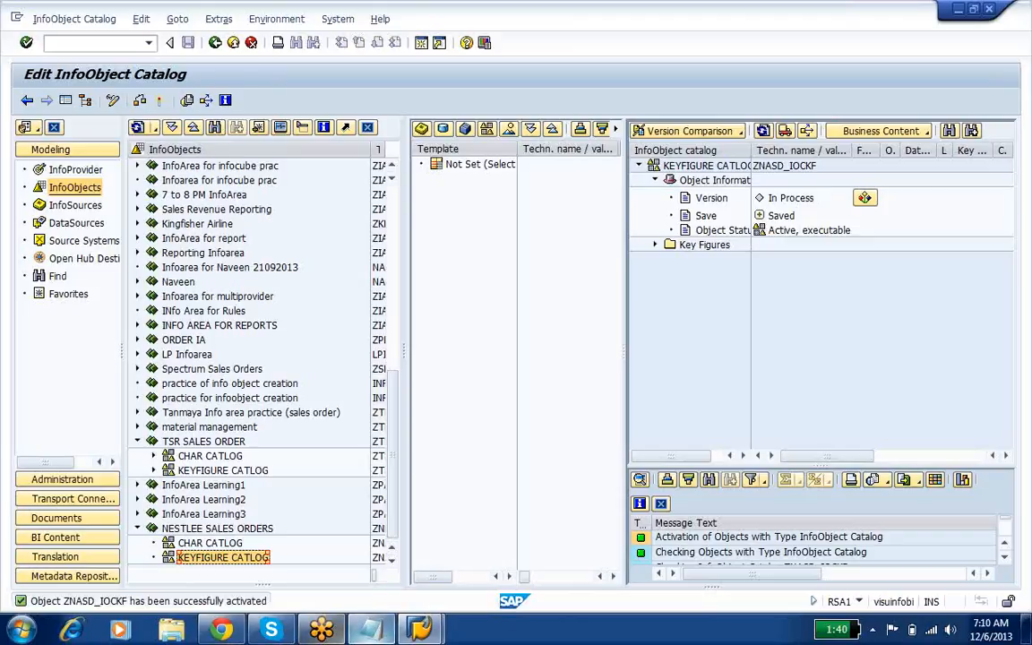
click(369, 630)
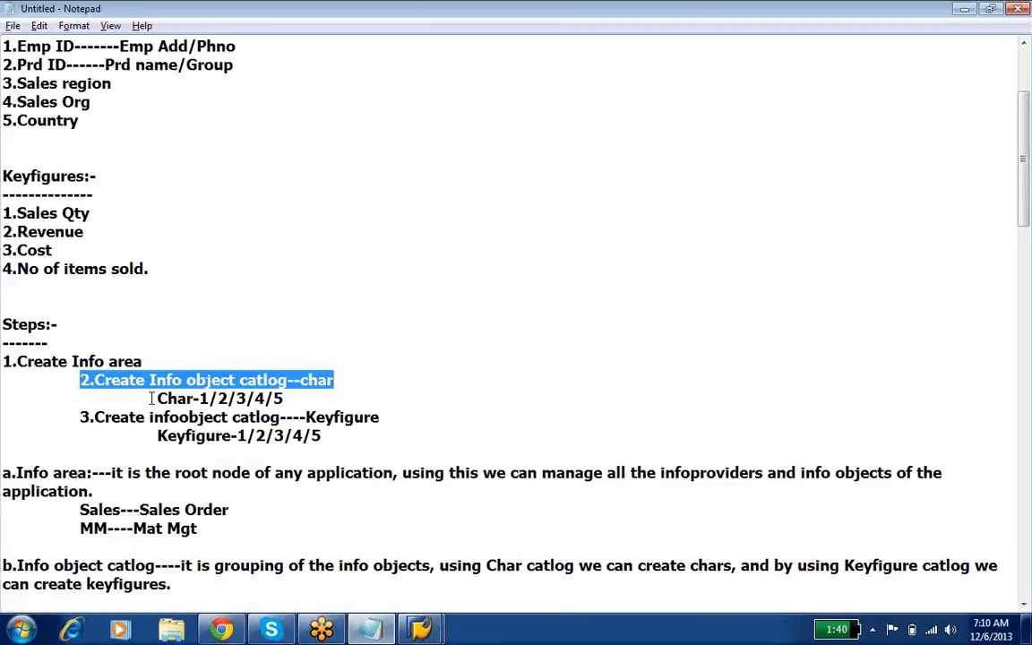
drag(158, 398, 283, 398)
drag(142, 434, 319, 435)
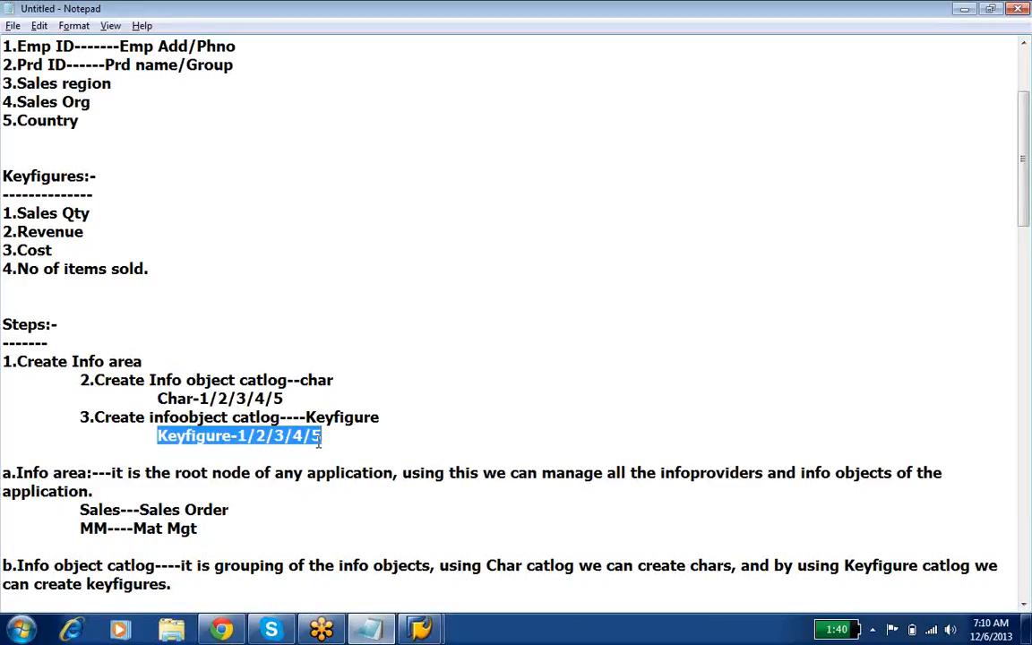
click(158, 397)
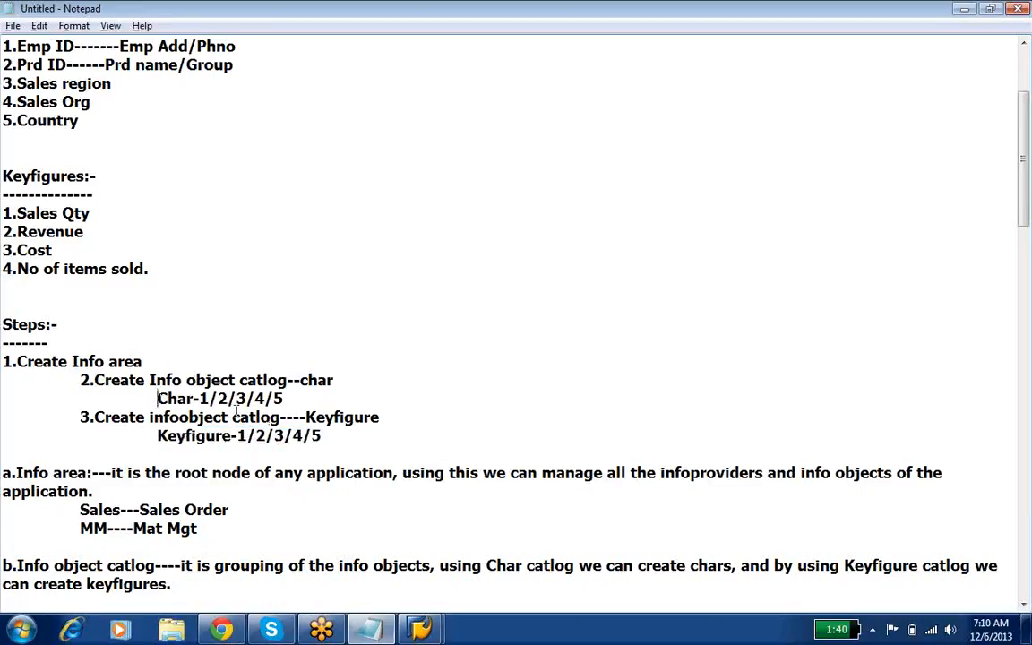
shift+click(336, 437)
click(409, 484)
drag(18, 46, 152, 138)
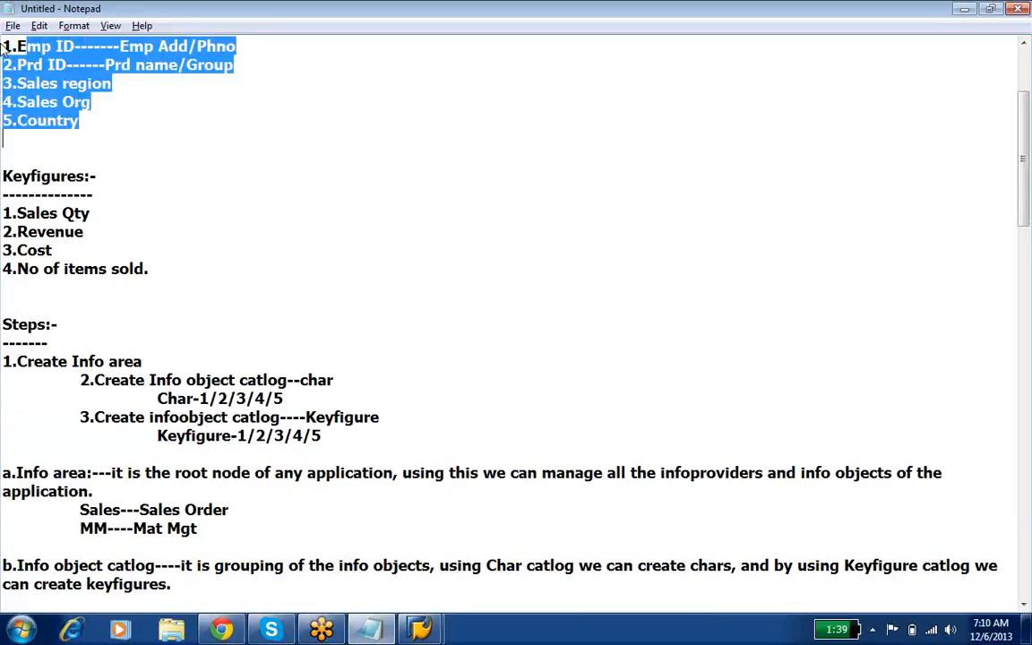
Step: Add "6.Sales Doc no" below Country in the Notepad list of characteristics
click(16, 136)
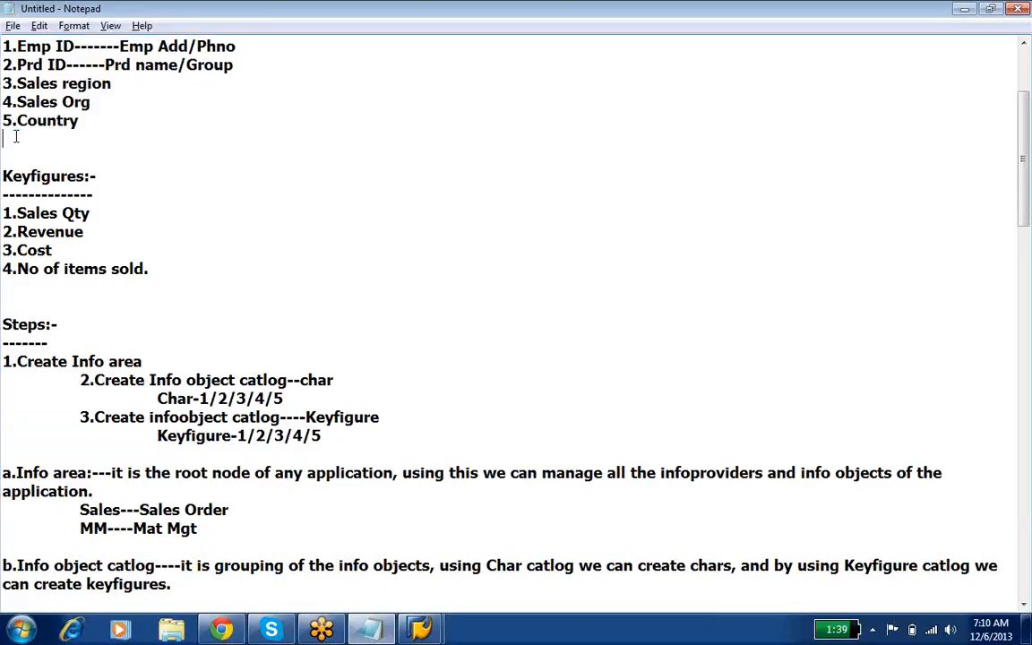
text(6.Sales Doc no)
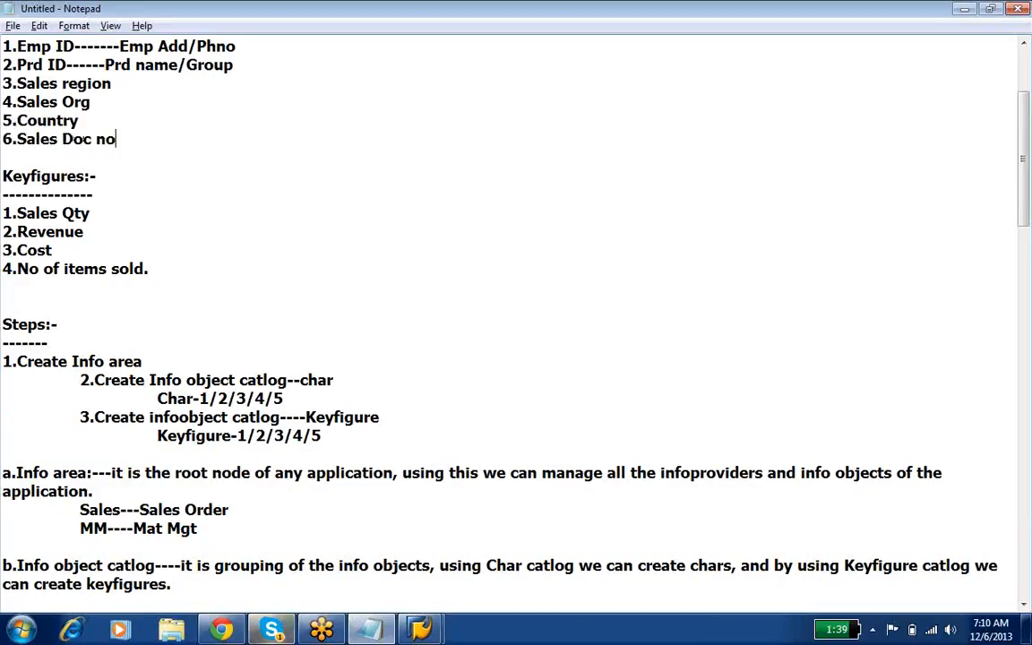
Step: Switch to the SAP window and inspect the actions available for CHAR CATLOG and KEYFIGURE CATLOG under NESTLEE SALES ORDERS
click(270, 630)
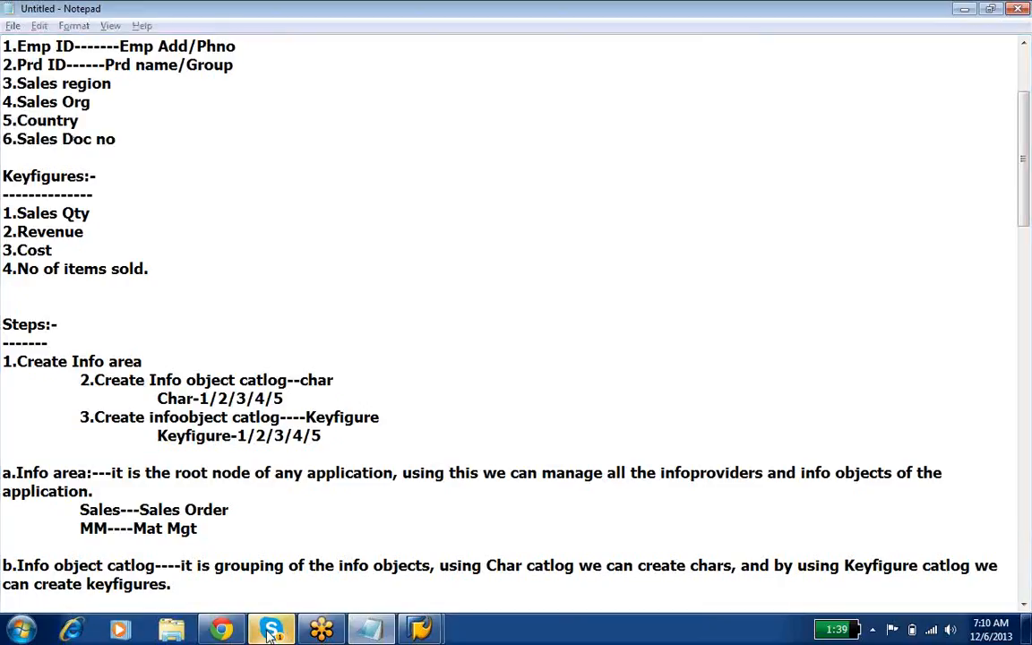
click(269, 630)
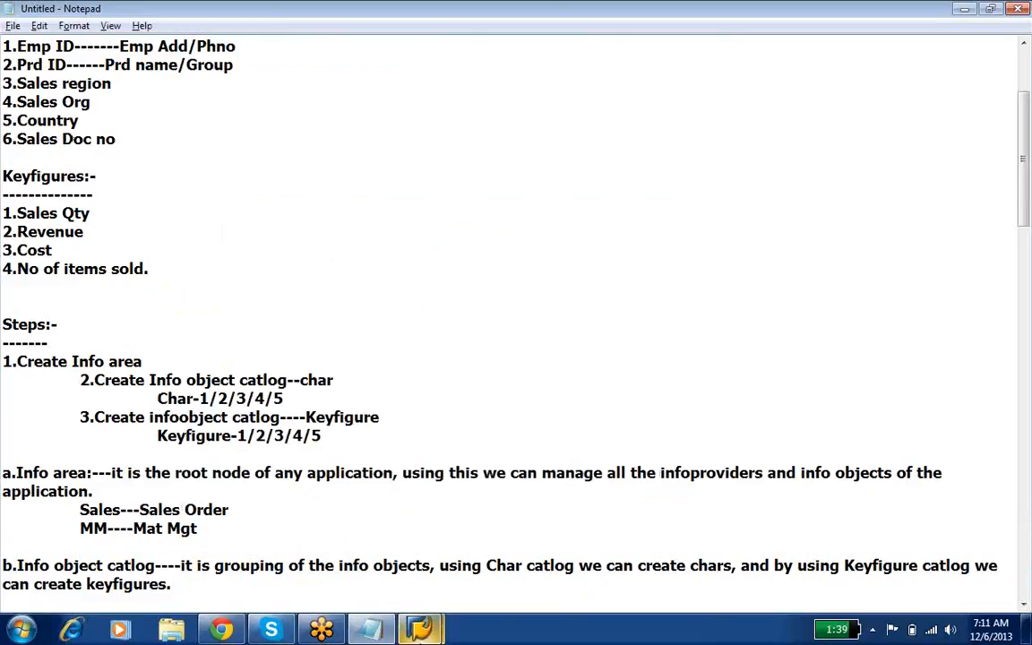
mouse_move(420, 629)
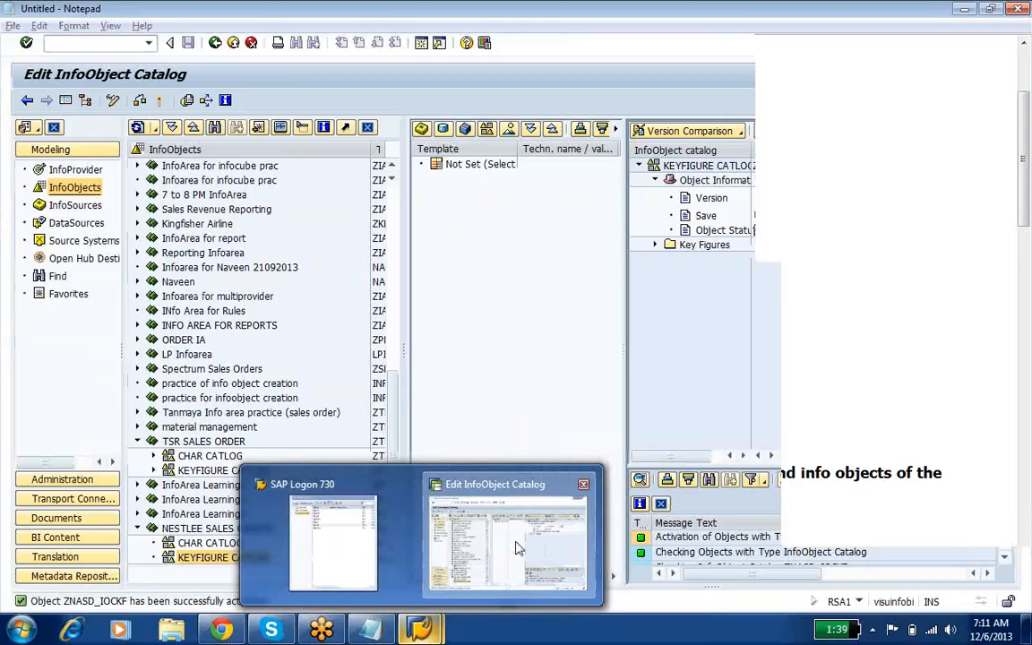
click(518, 545)
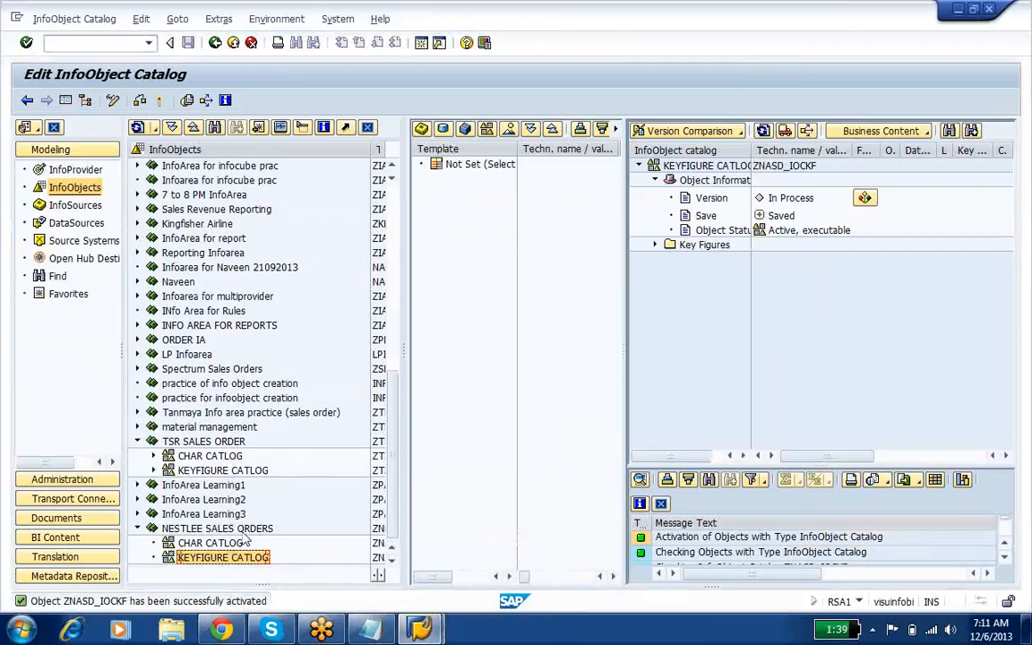
click(215, 543)
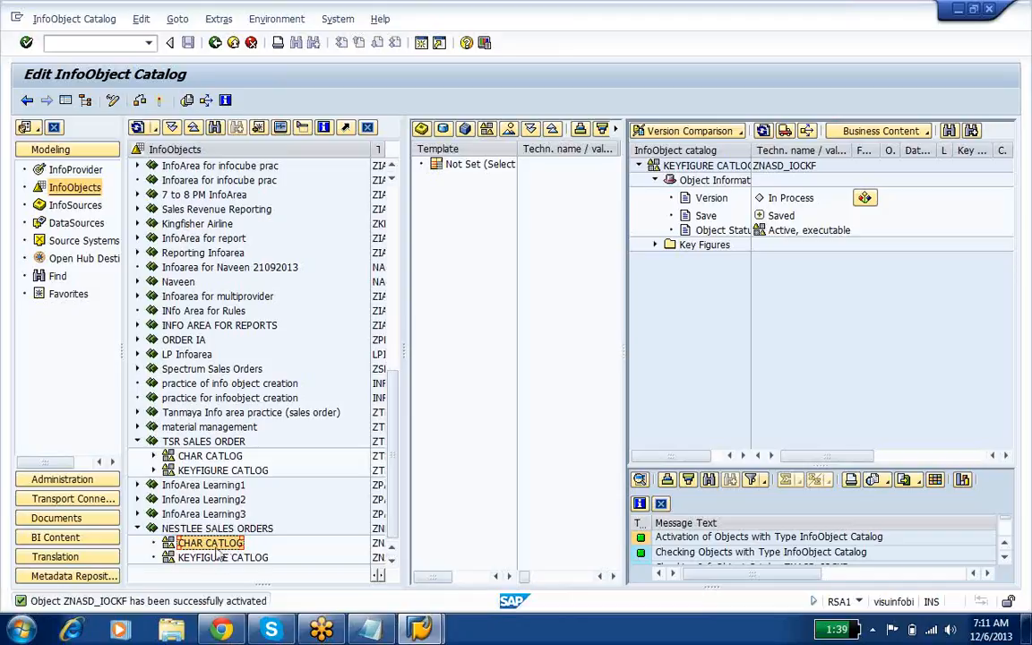
right_click(218, 548)
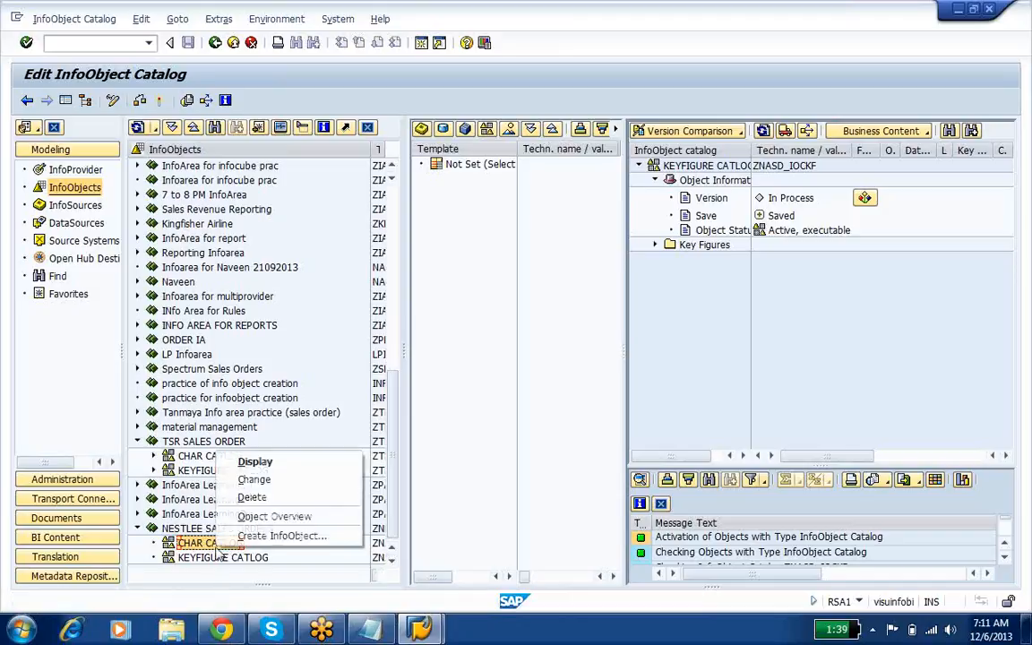
click(208, 559)
right_click(208, 561)
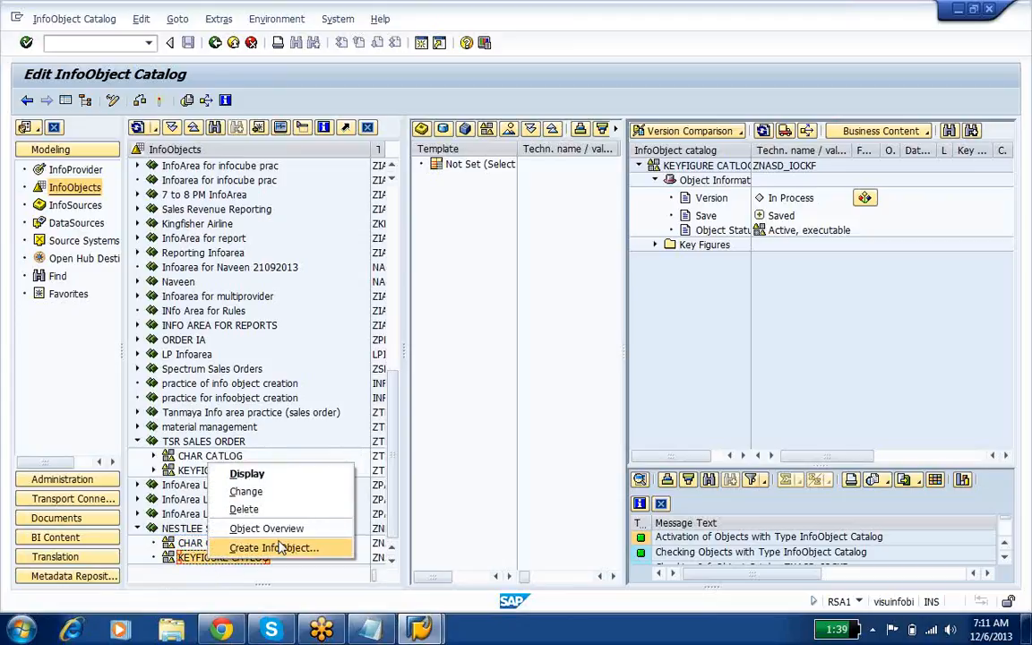
click(504, 372)
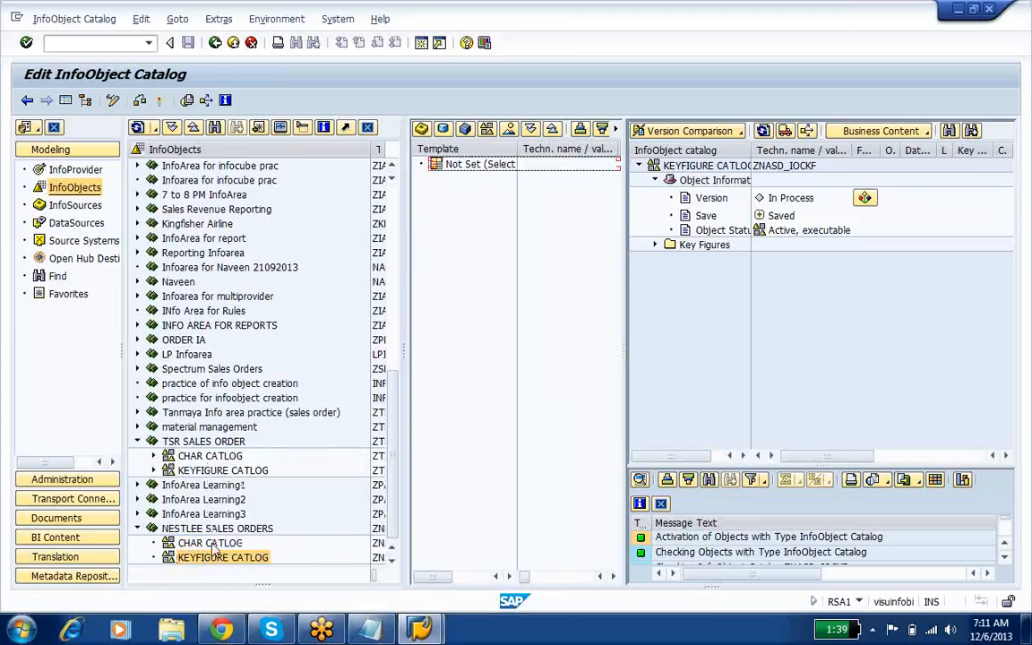
Step: Start a new InfoObject in CHAR CATLOG under NESTLEE SALES ORDERS with the characteristic name ZNE_SDNO
click(213, 545)
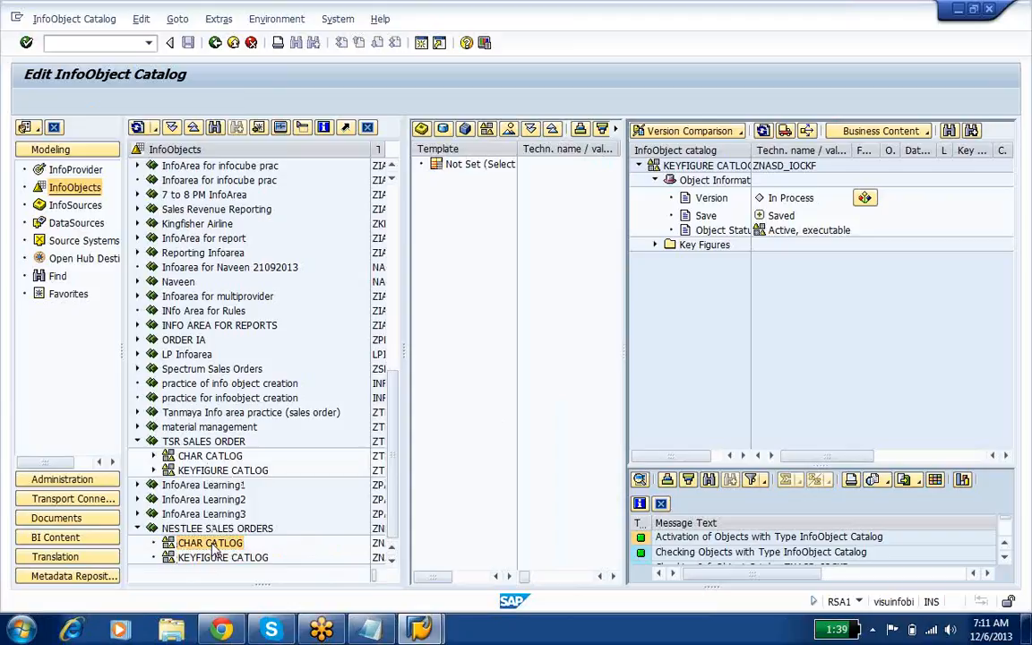
right_click(213, 546)
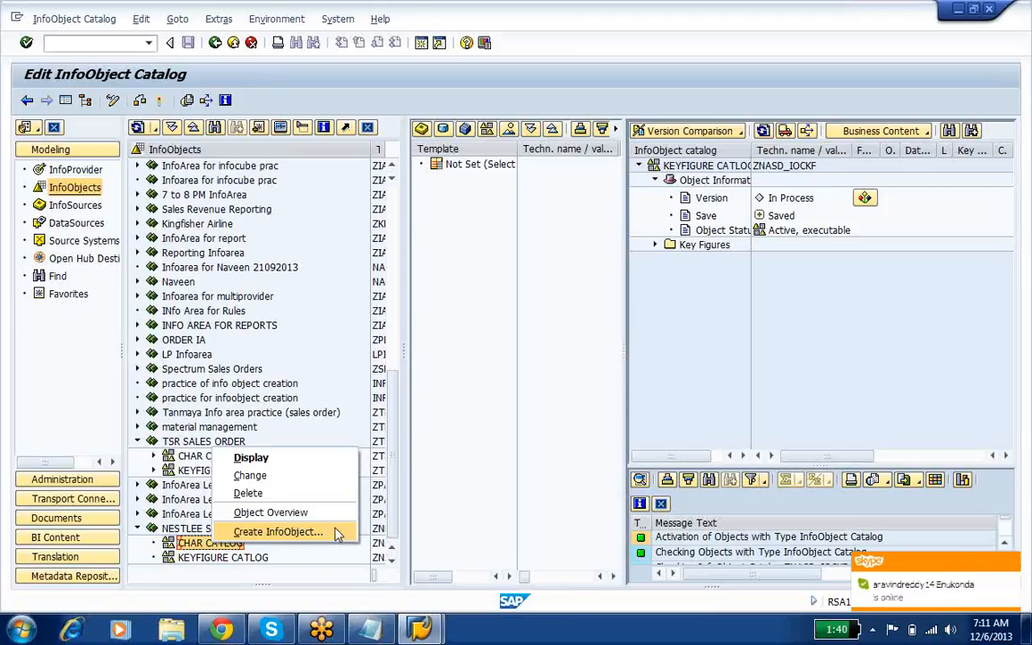
click(278, 532)
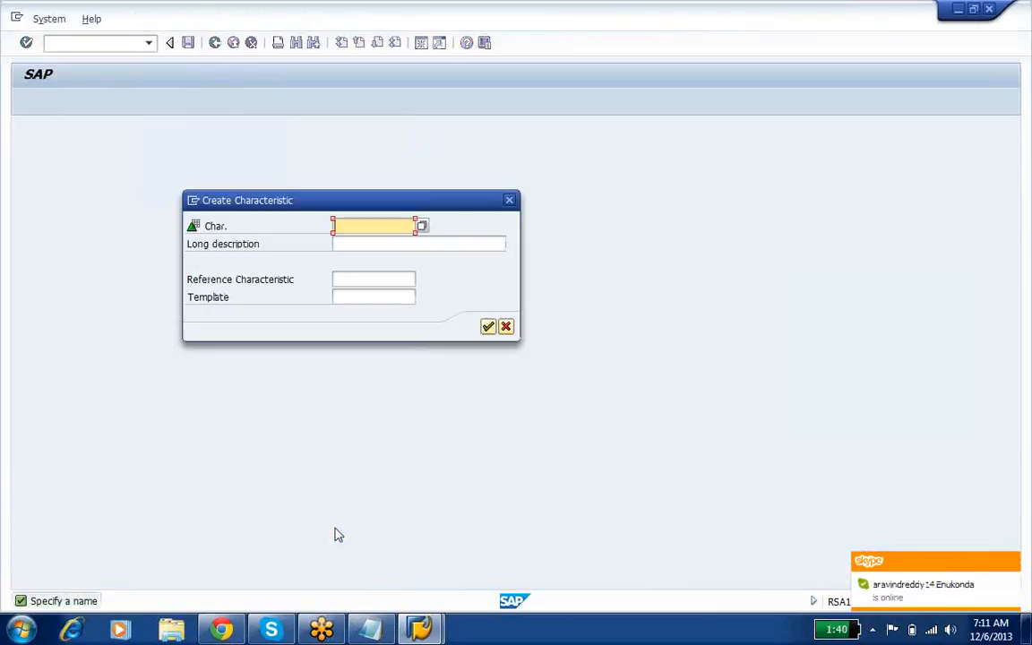
text(ZA)
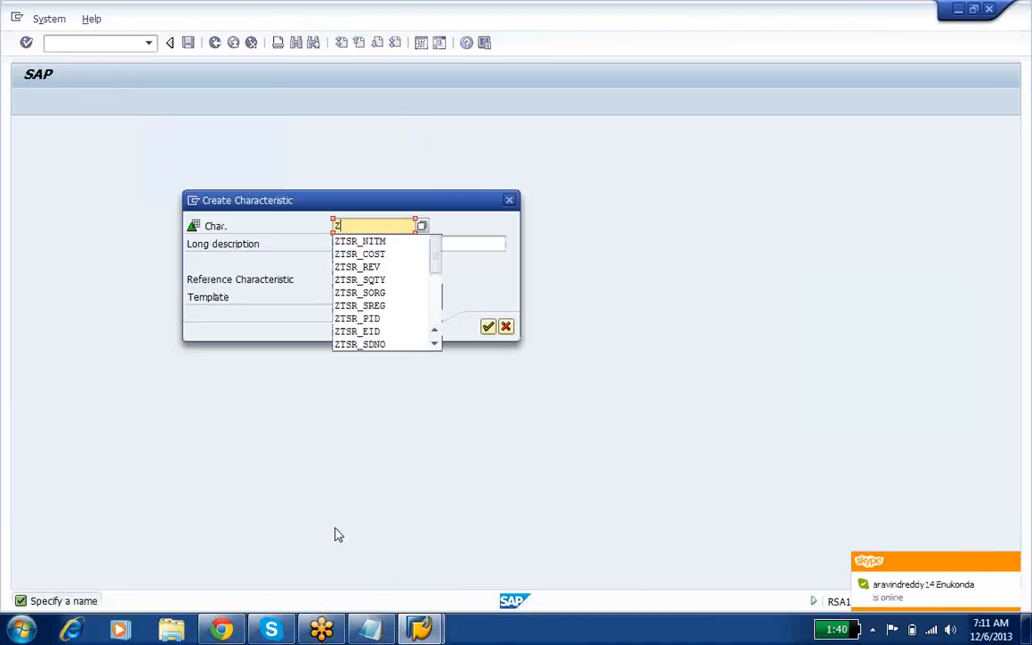
key(BackSpace)
key(BackSpace)
text(ZNE)
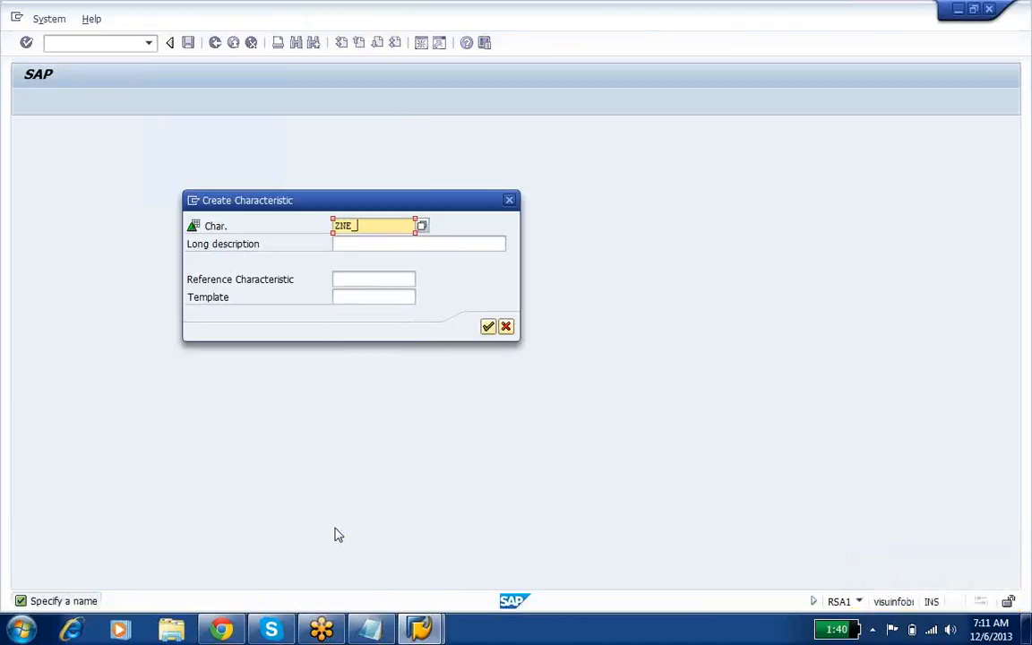
text(_SDNO)
Step: Enter the long description SALES DOC NO, leave the reference characteristic and template empty, and create the characteristic
key(Tab)
text(SALES DOC NO)
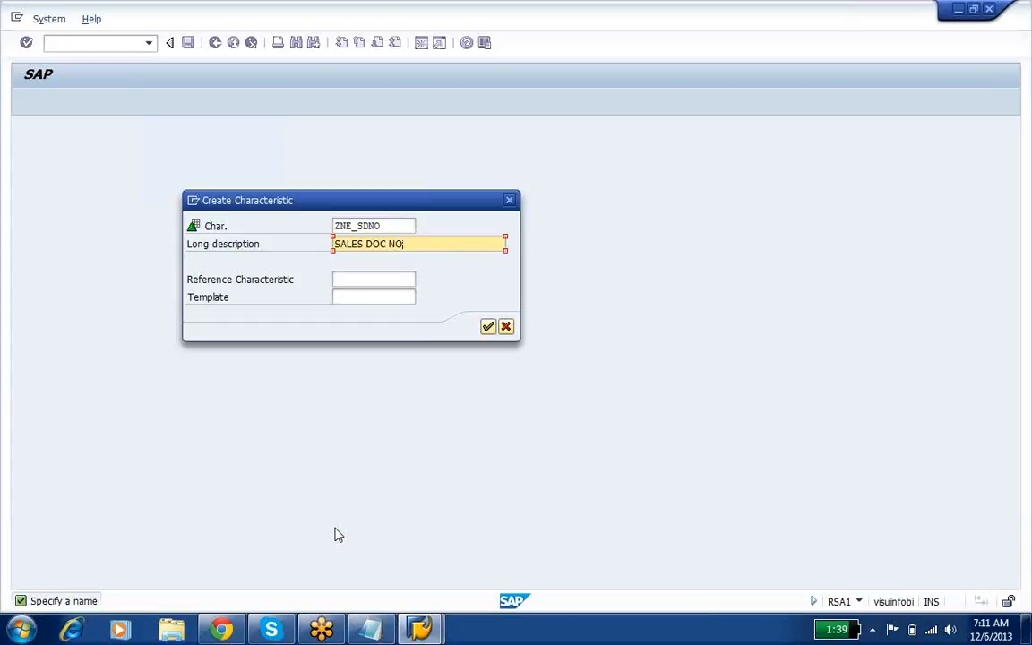
click(357, 280)
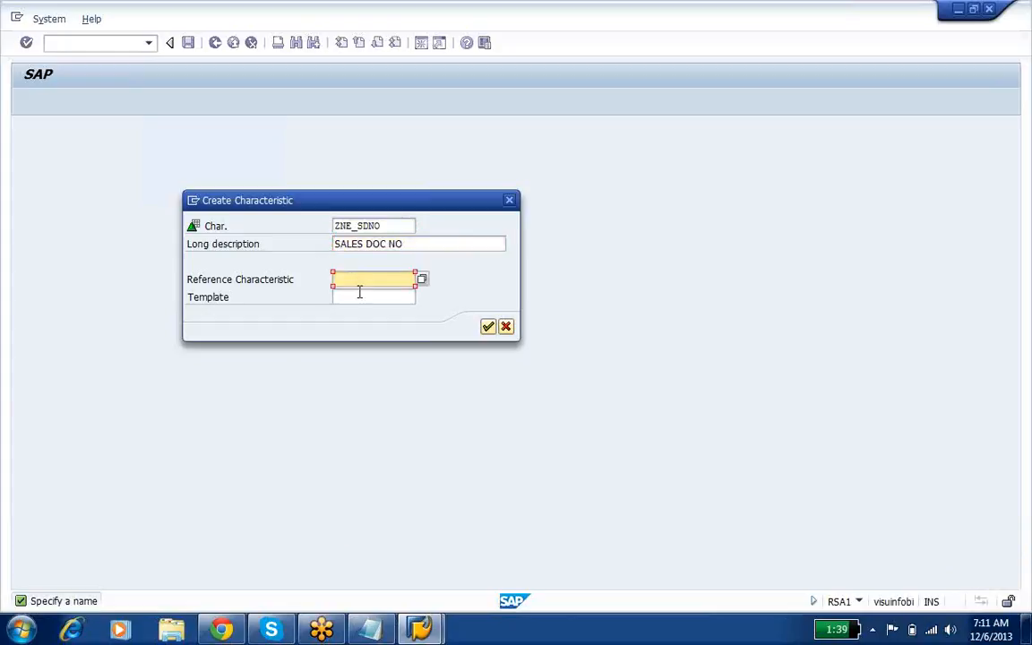
click(359, 294)
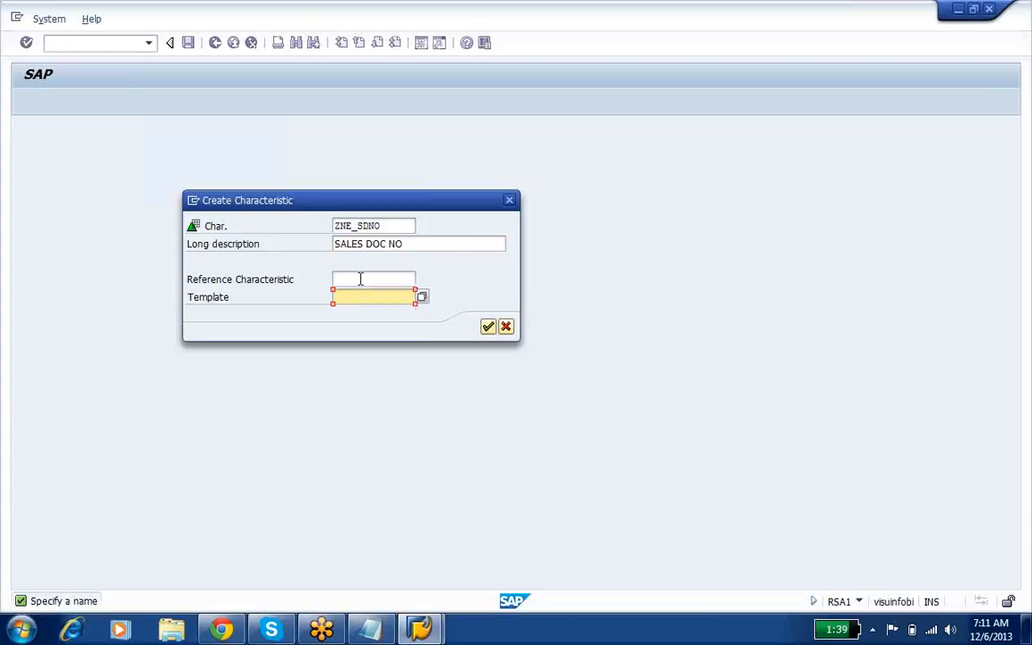
click(361, 279)
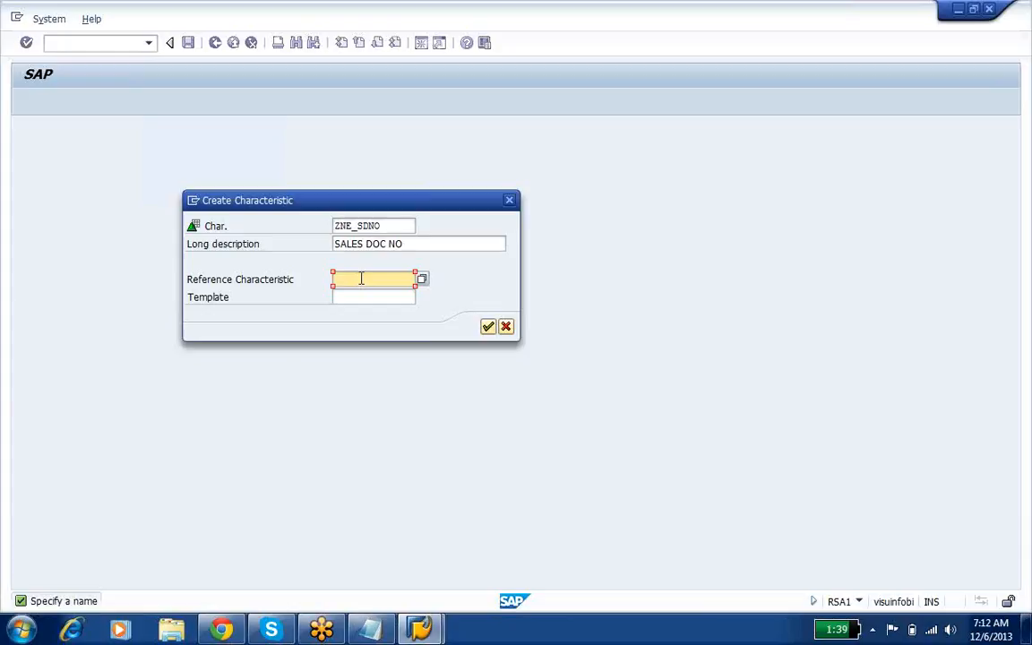
click(488, 328)
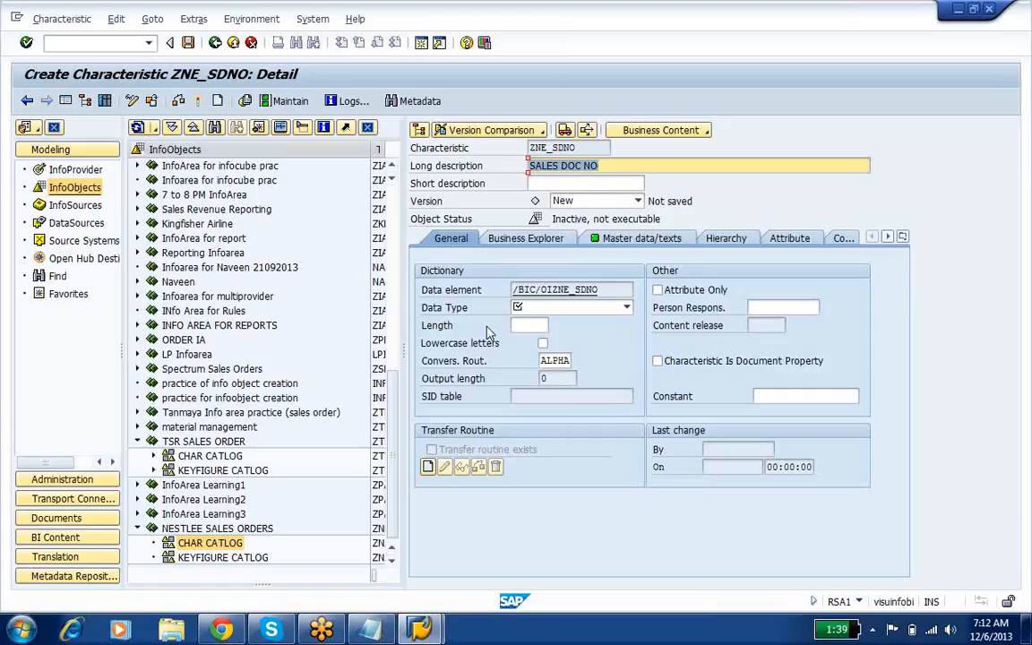
Step: Set the data type of ZNE_SDNO to NUMC with length 10 and activate the characteristic
click(592, 309)
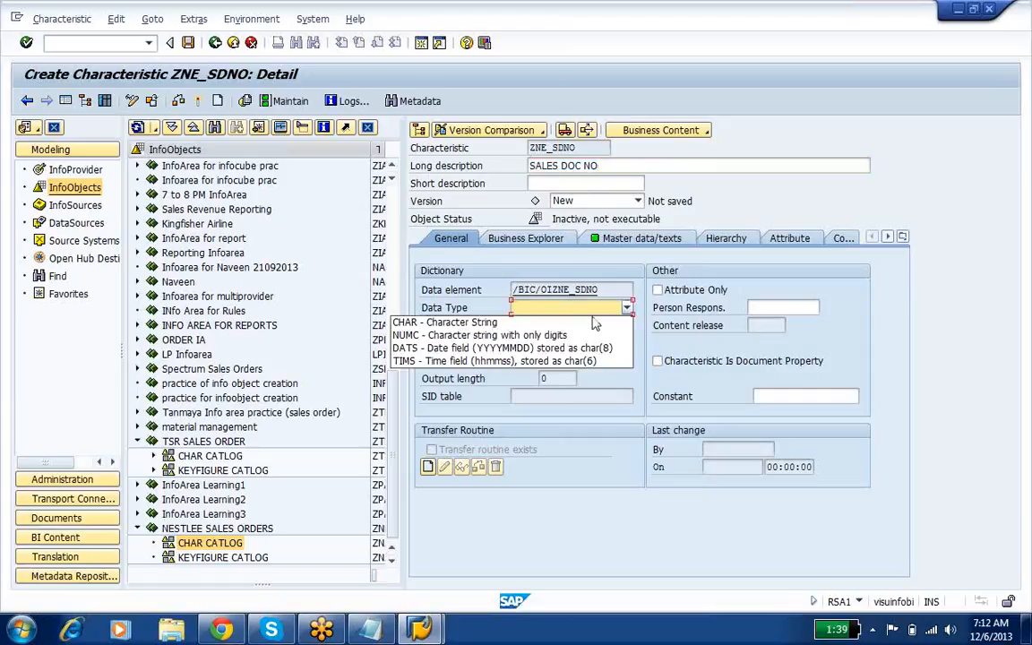
click(596, 335)
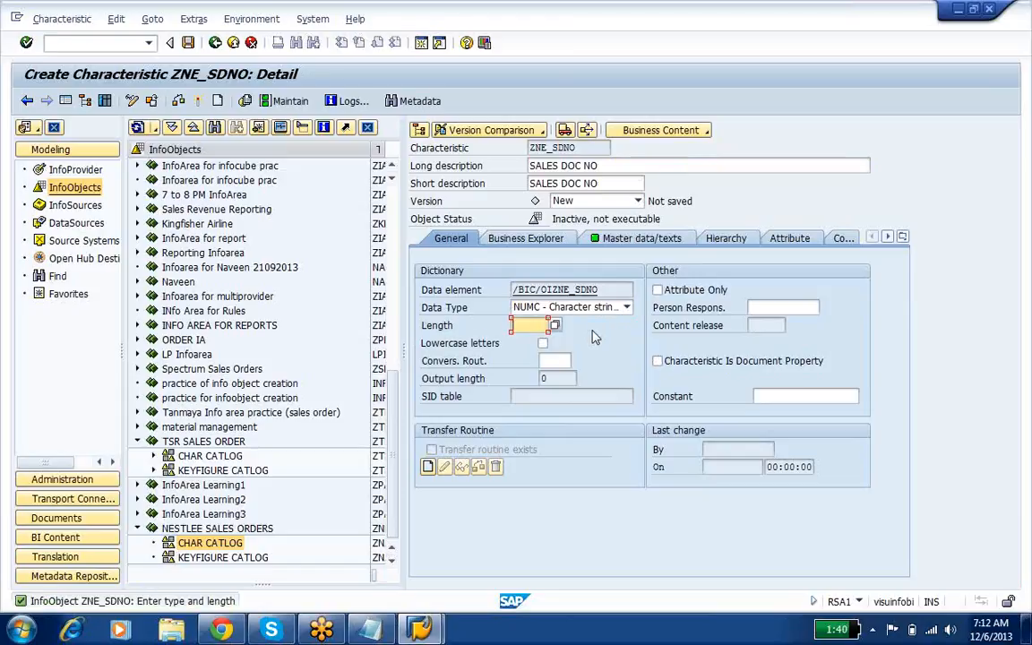
text(10)
key(Return)
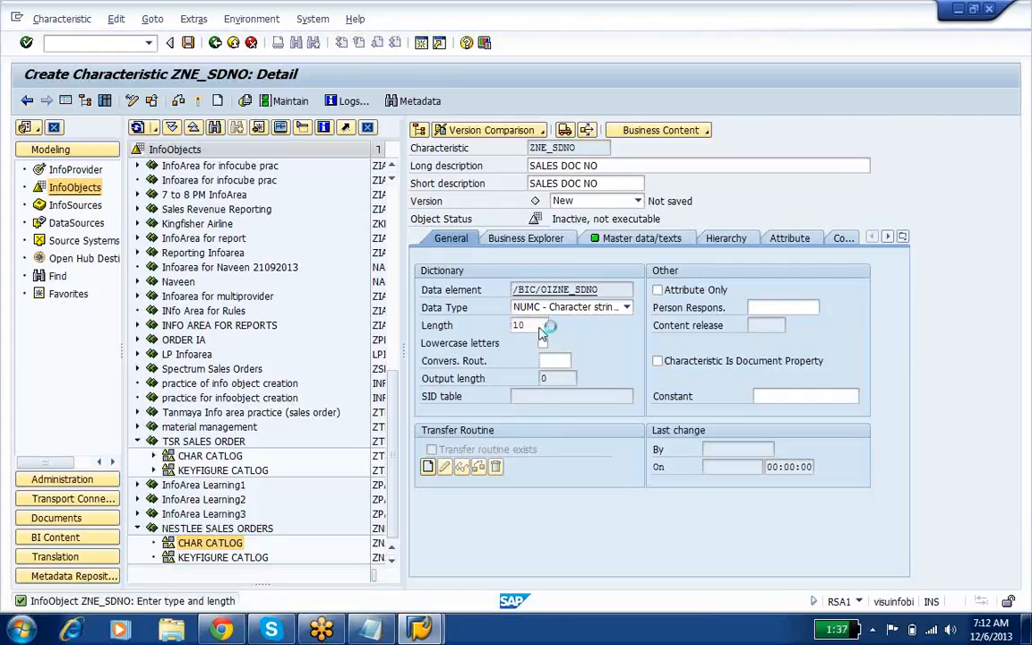
key(Page_Down)
key(Page_Down)
key(Page_Down)
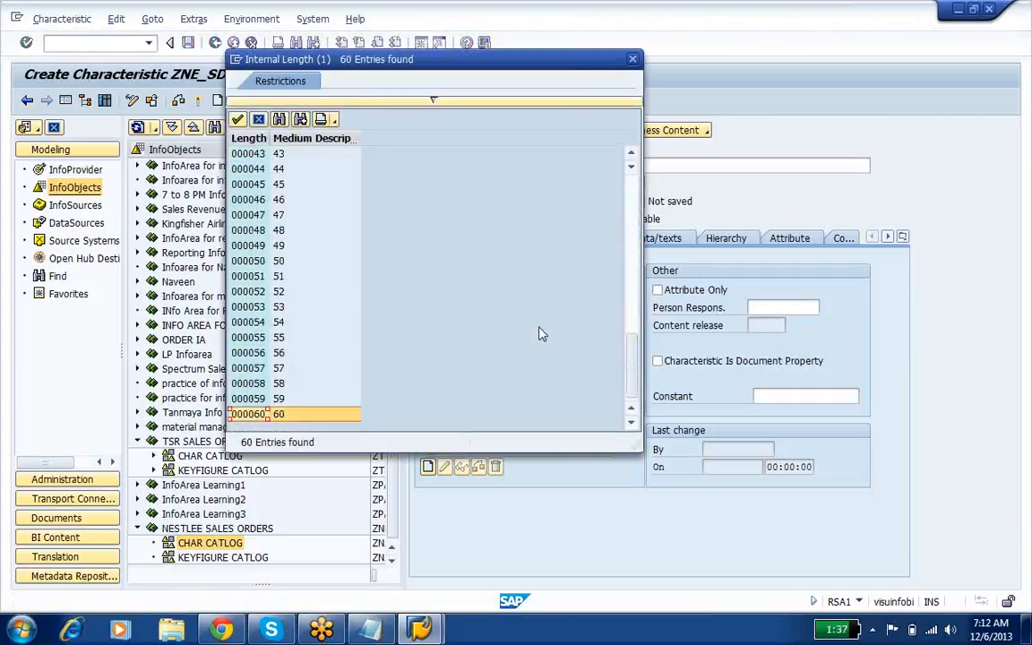
key(Escape)
click(540, 327)
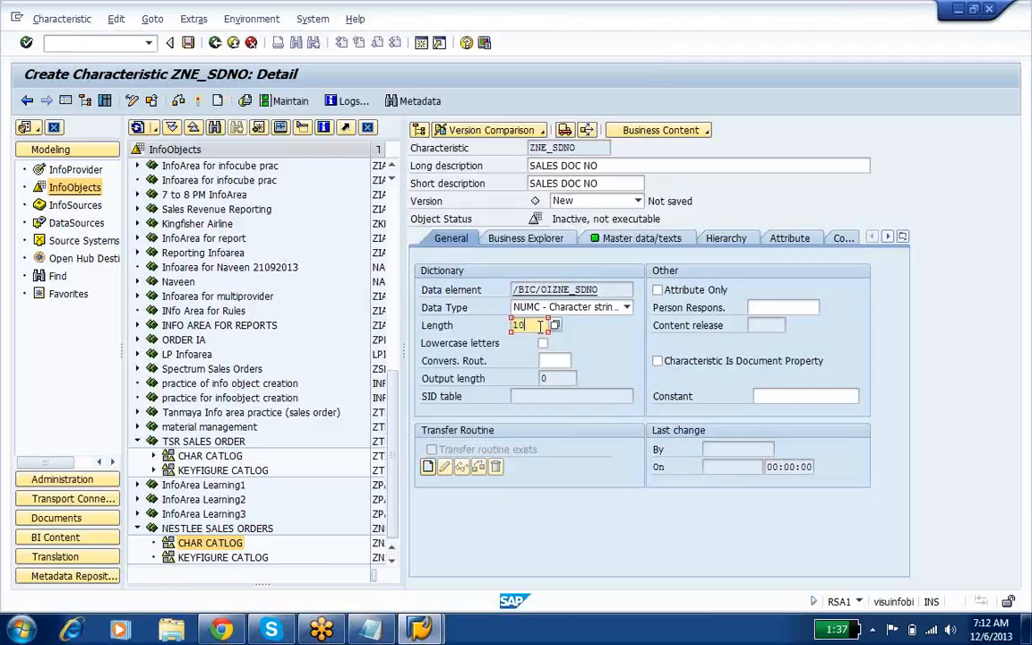
click(199, 102)
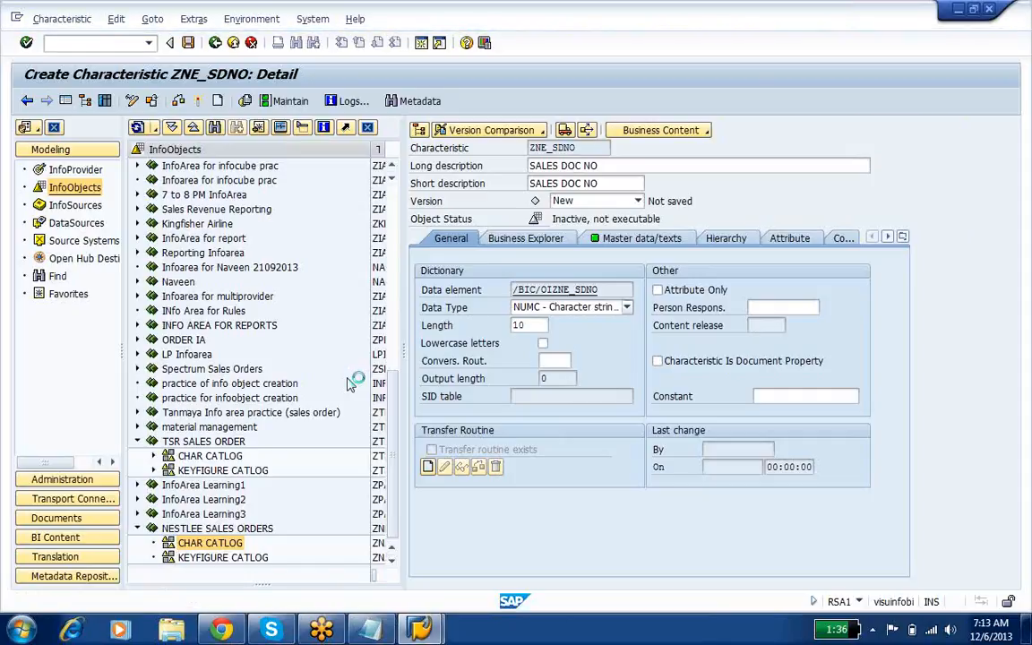
Step: Review the characteristics and key figures lists in Notepad, and check the SALES DOC NO entry under CHAR CATLOG in SAP
click(375, 628)
drag(4, 44, 151, 300)
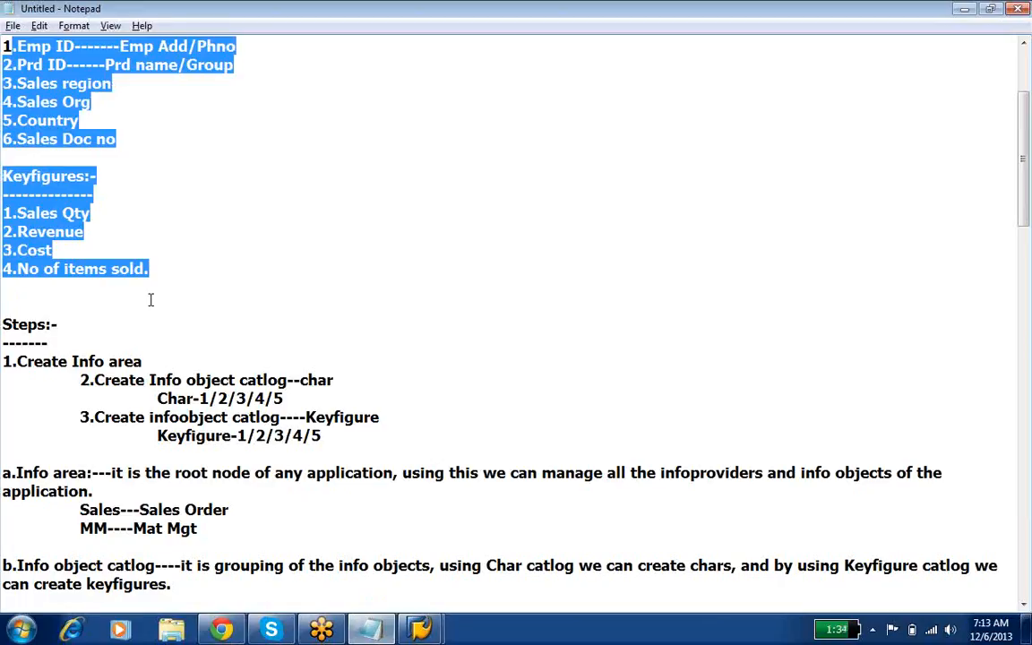
key(alt+Tab)
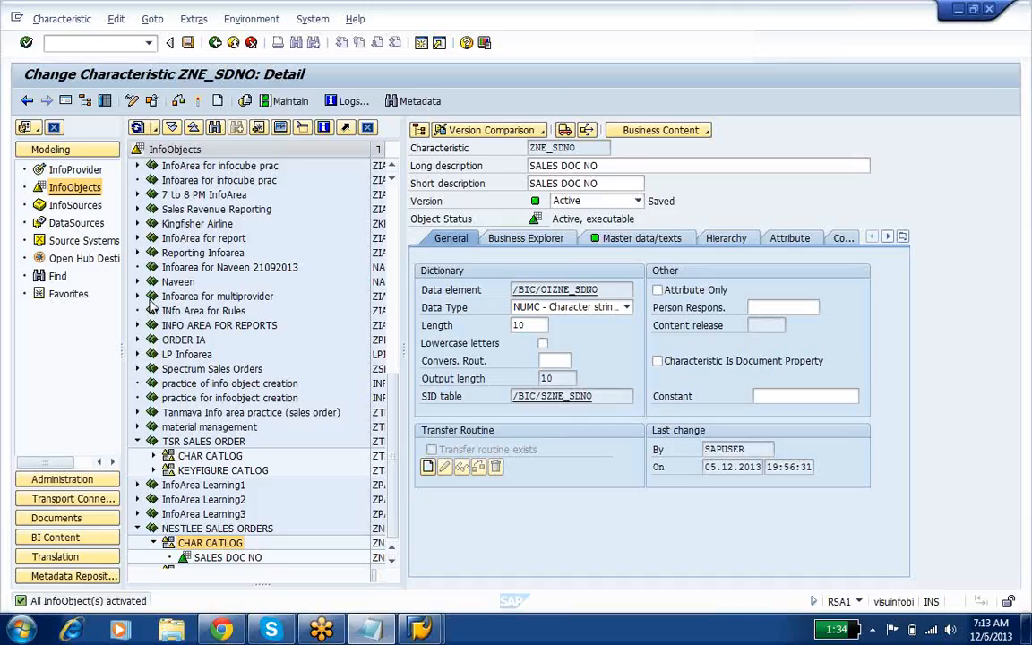
click(221, 561)
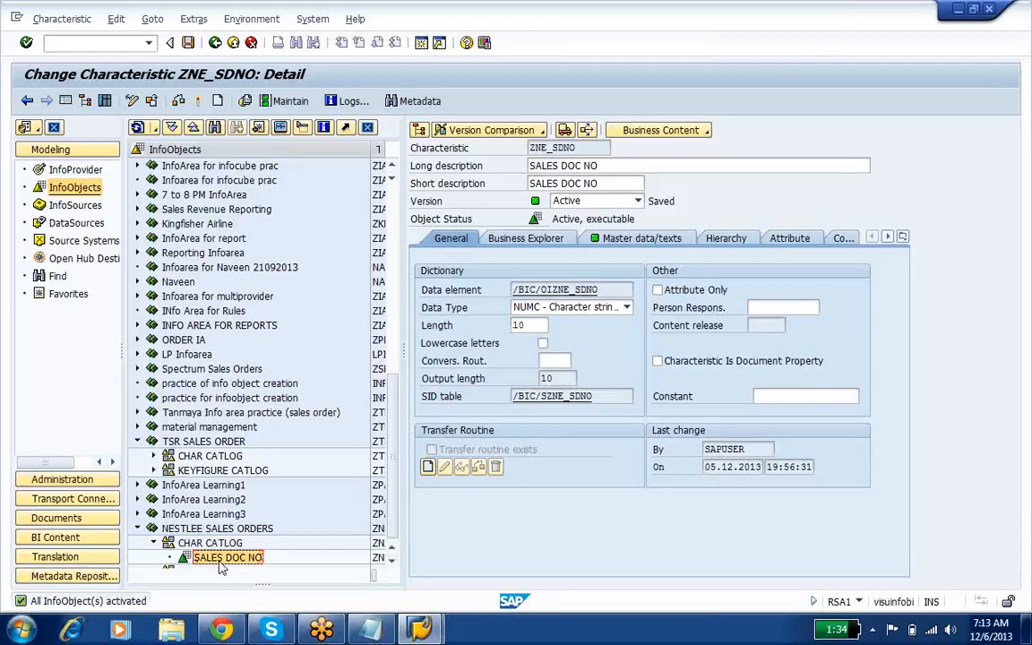
Step: Create a characteristic named ZNE_EID with the long description EMP ID in CHAR CATLOG under NESTLEE SALES ORDERS
click(390, 558)
click(231, 529)
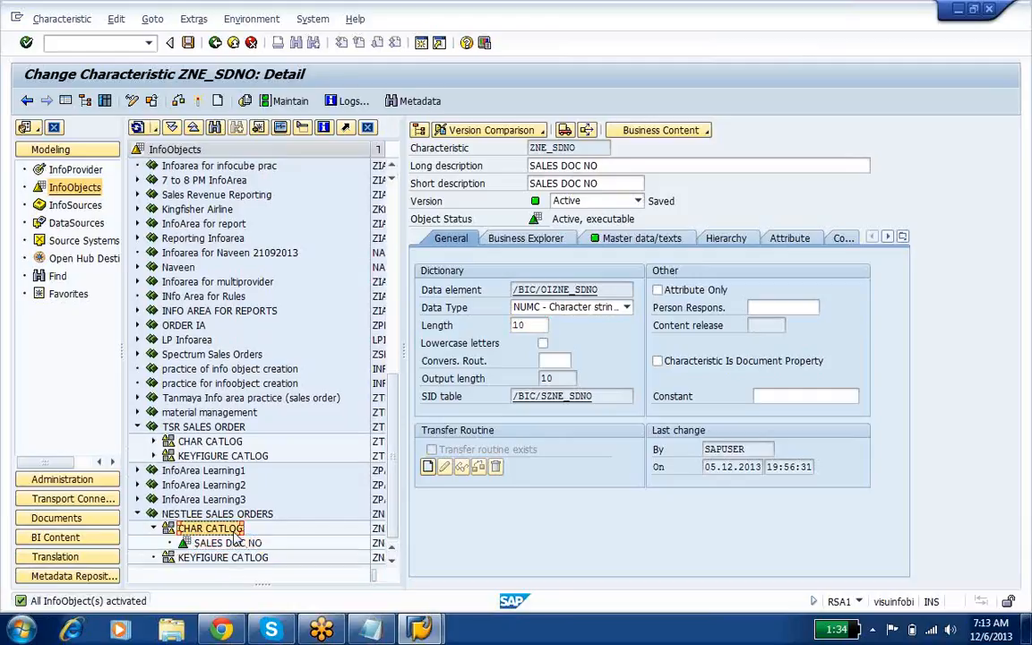
right_click(234, 535)
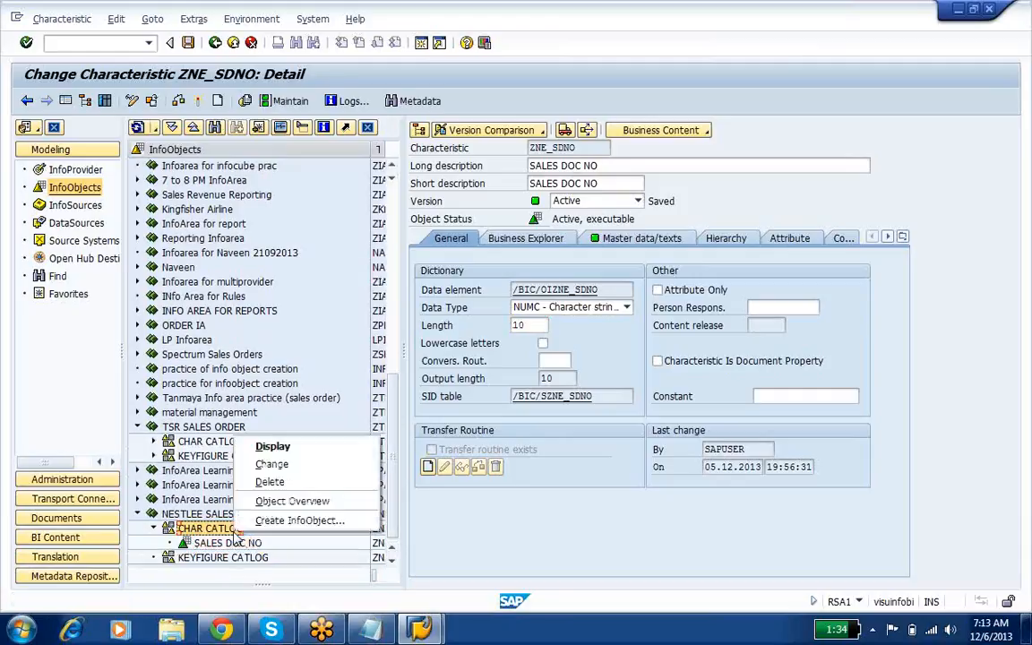
click(280, 521)
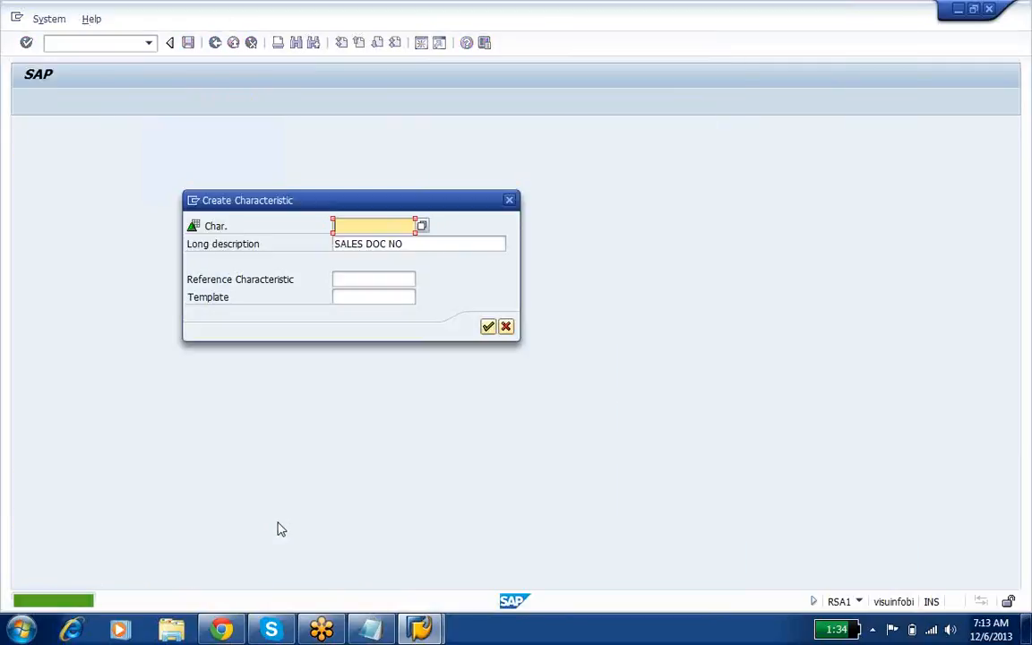
text(ZNE)
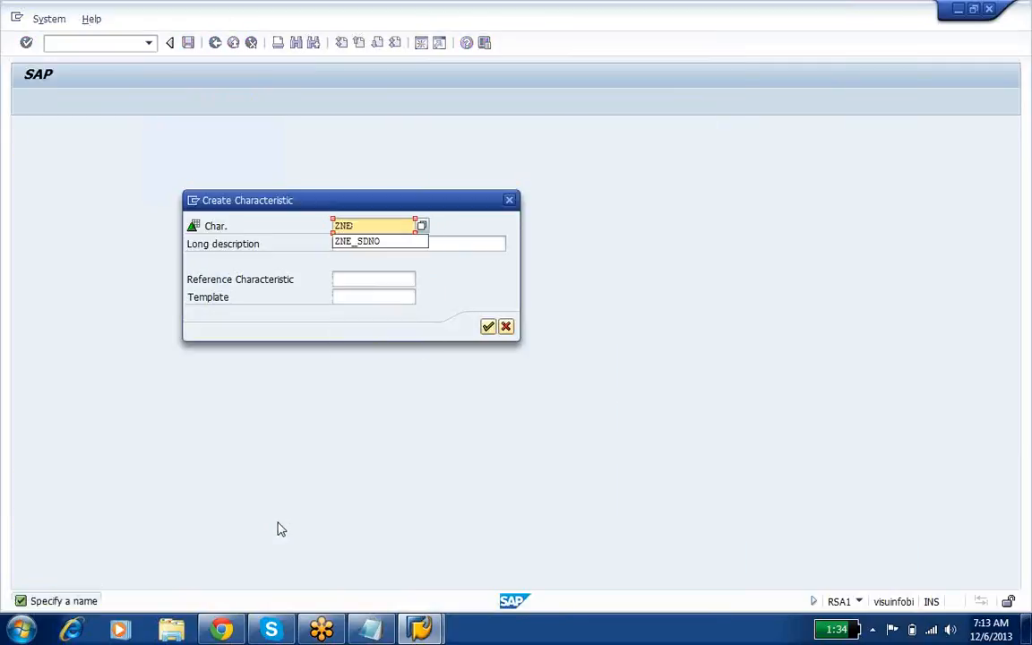
text(_EID)
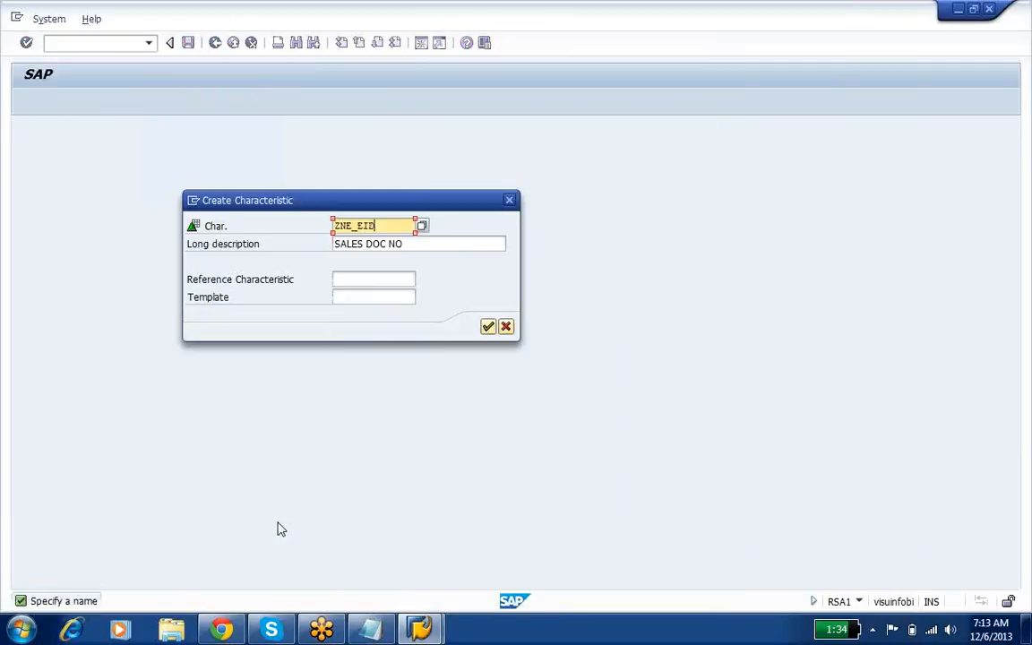
key(Tab)
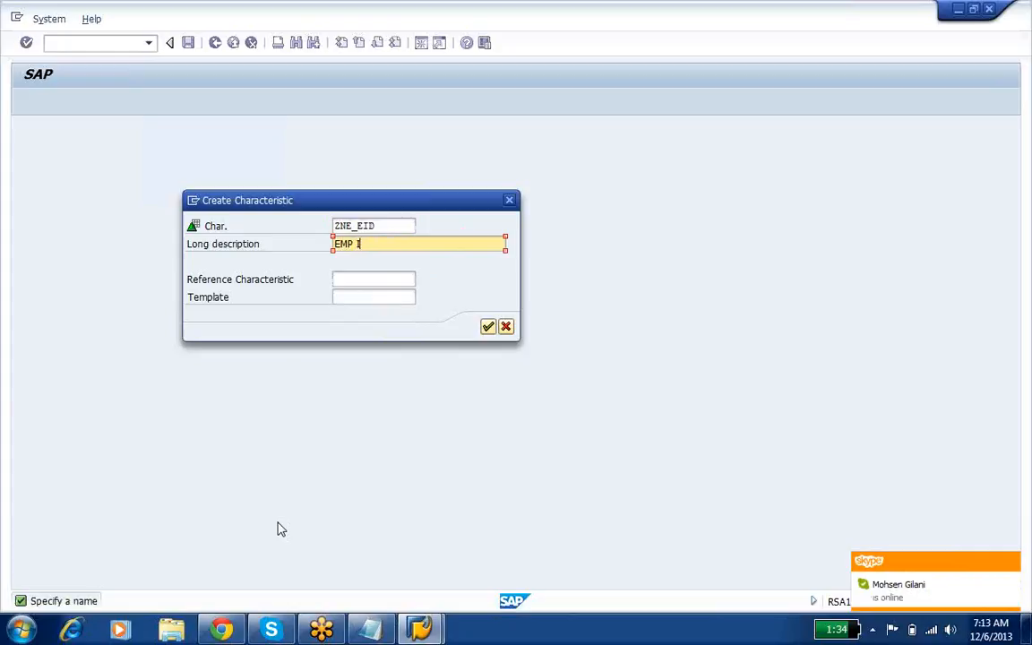
key(Return)
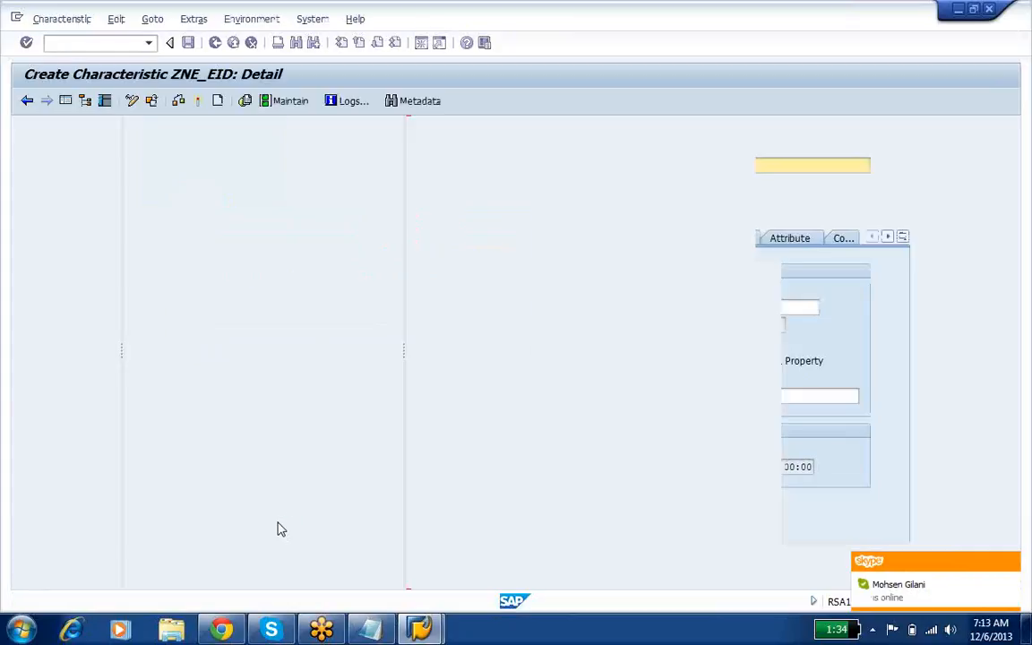
Step: Set the data type of ZNE_EID to NUMC with length 10 and activate the characteristic
click(548, 308)
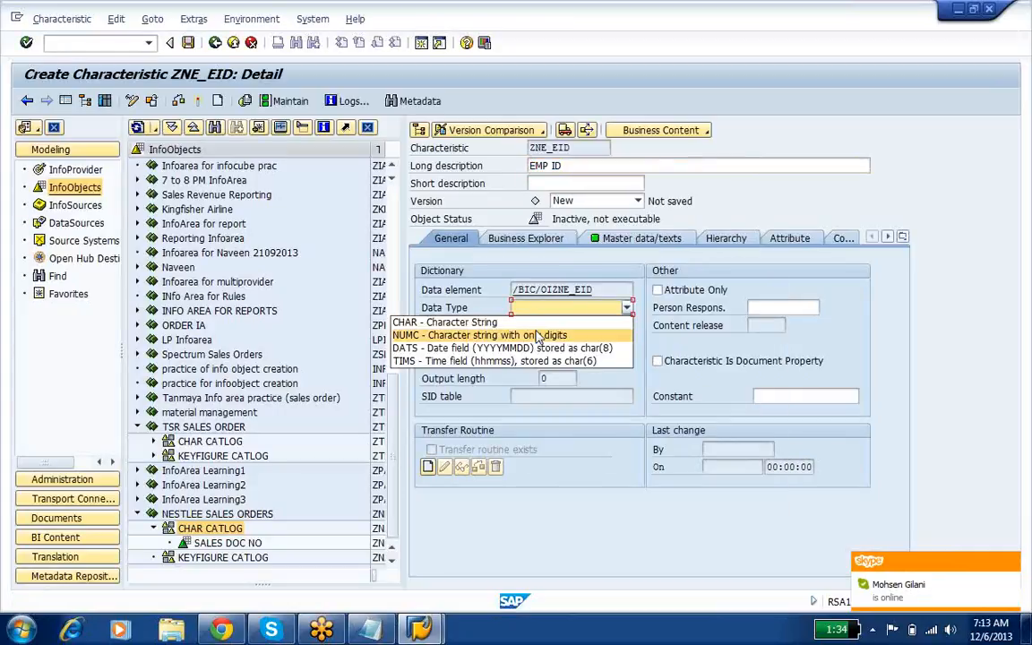
click(564, 335)
click(536, 326)
text(10)
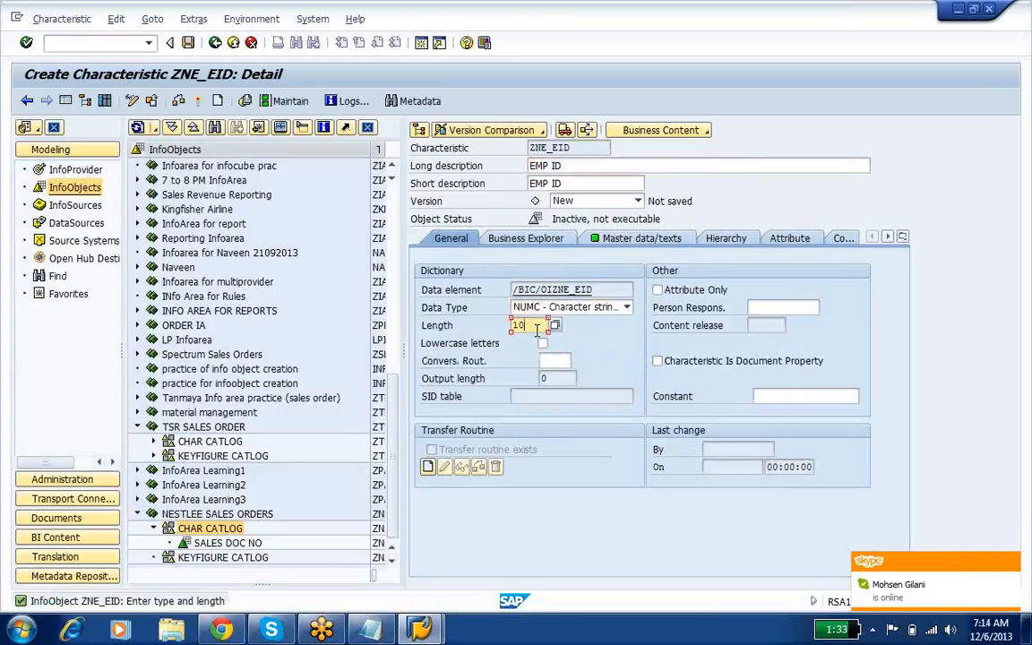
click(199, 102)
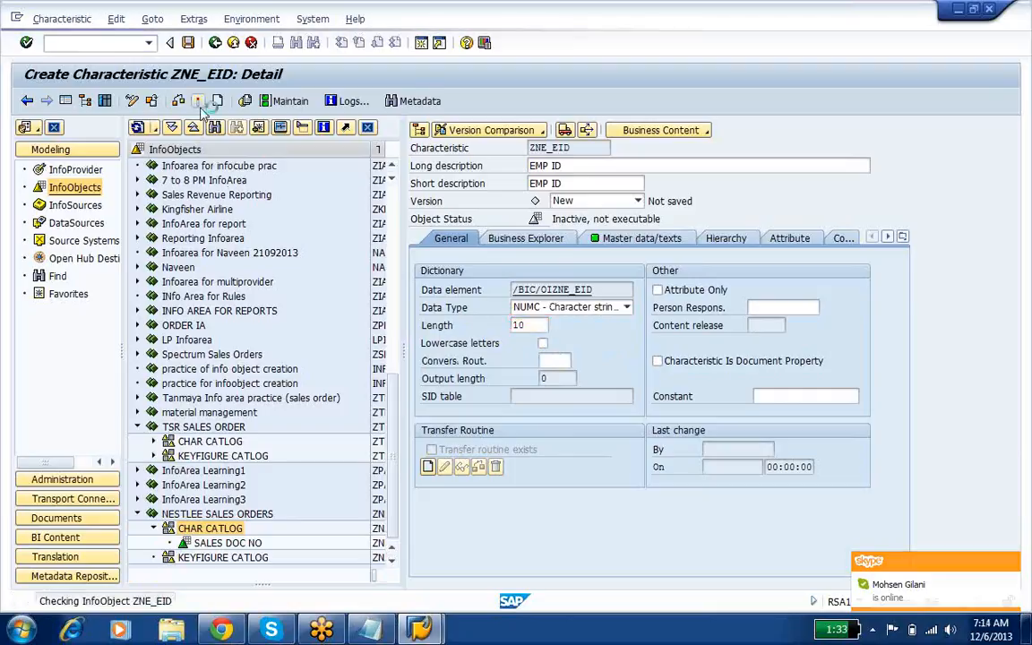
Step: Switch to Notepad and review the extended star schema line, highlighting the SID and master data tables part
click(372, 631)
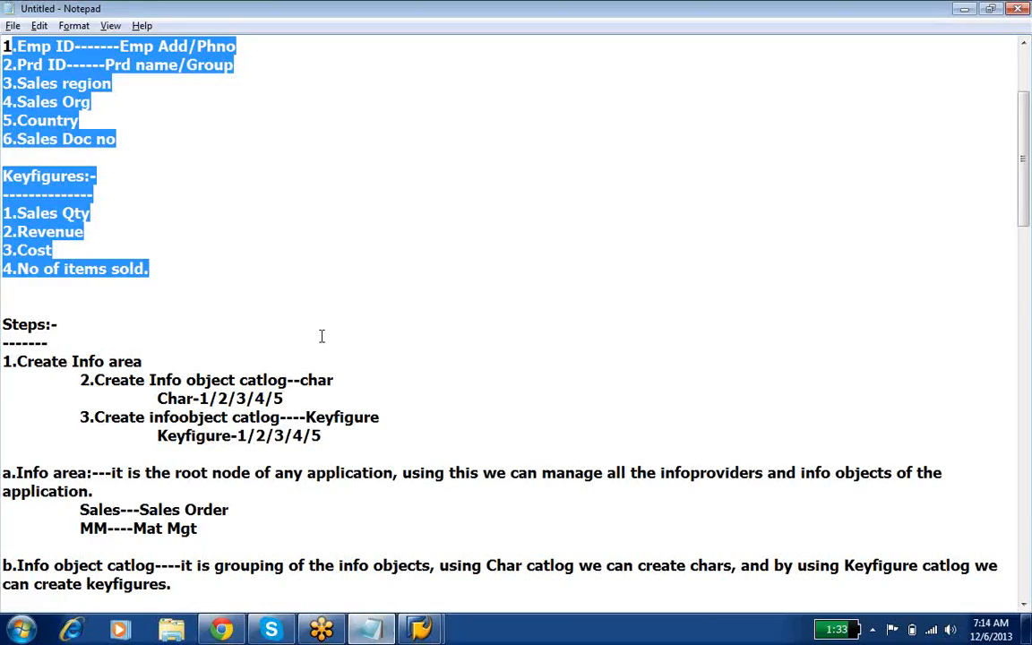
key(ctrl+Home)
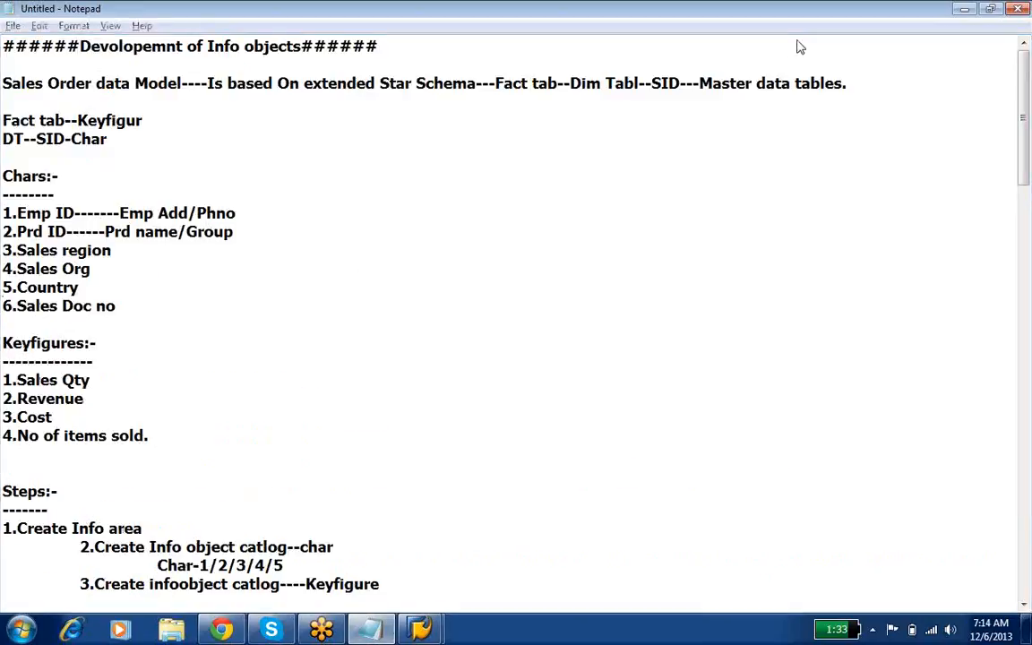
drag(653, 84, 910, 93)
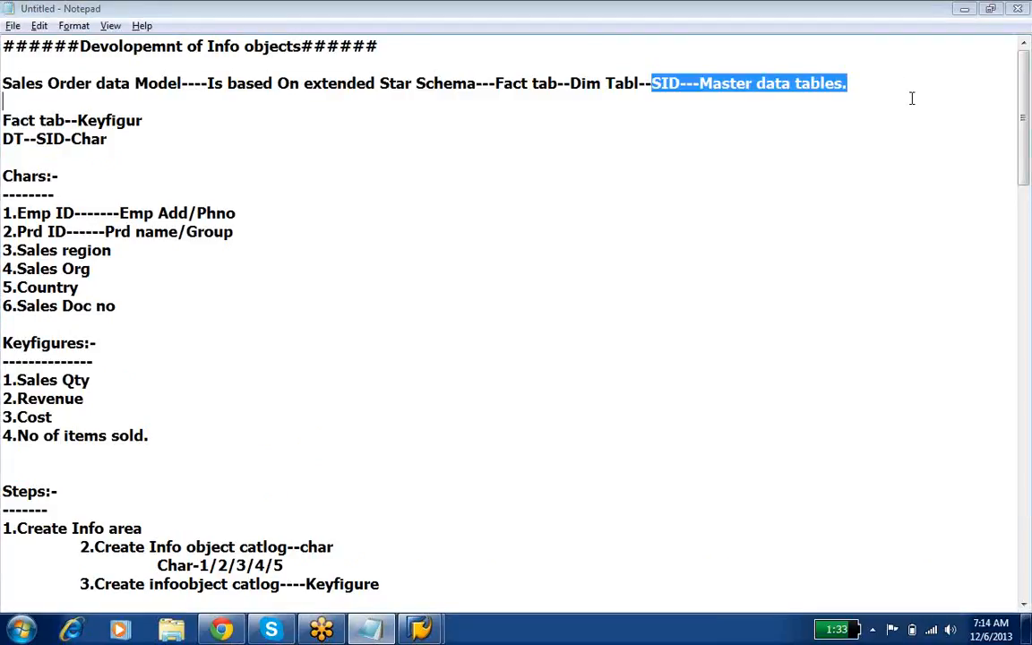
Step: Switch back to SAP, open the SID table of ZNE_EID, examine its key and SID fields, and return to the characteristic
mouse_move(421, 631)
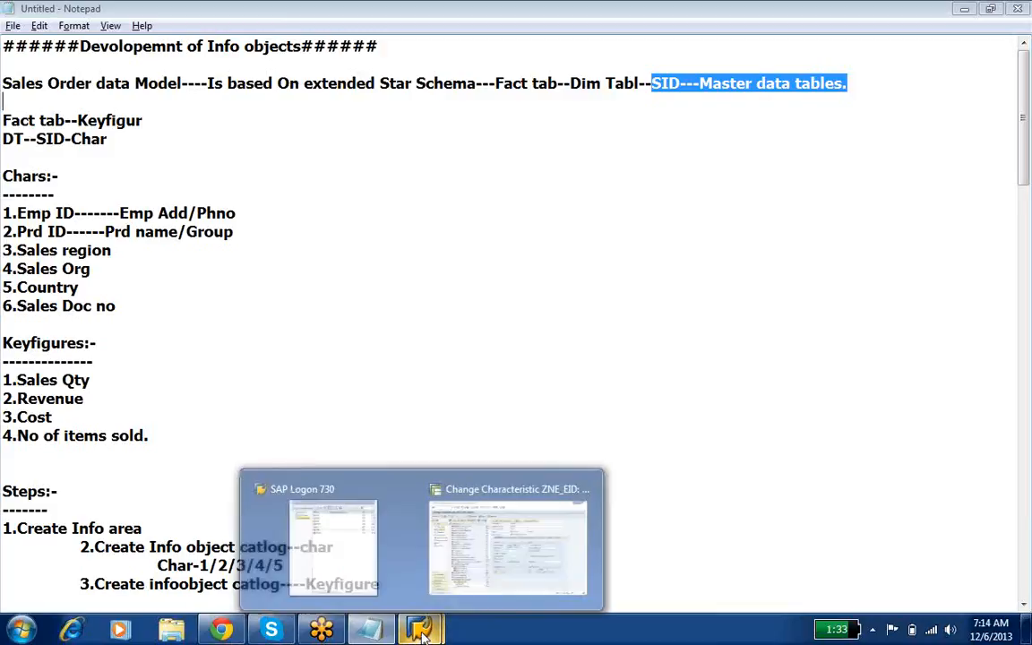
click(470, 584)
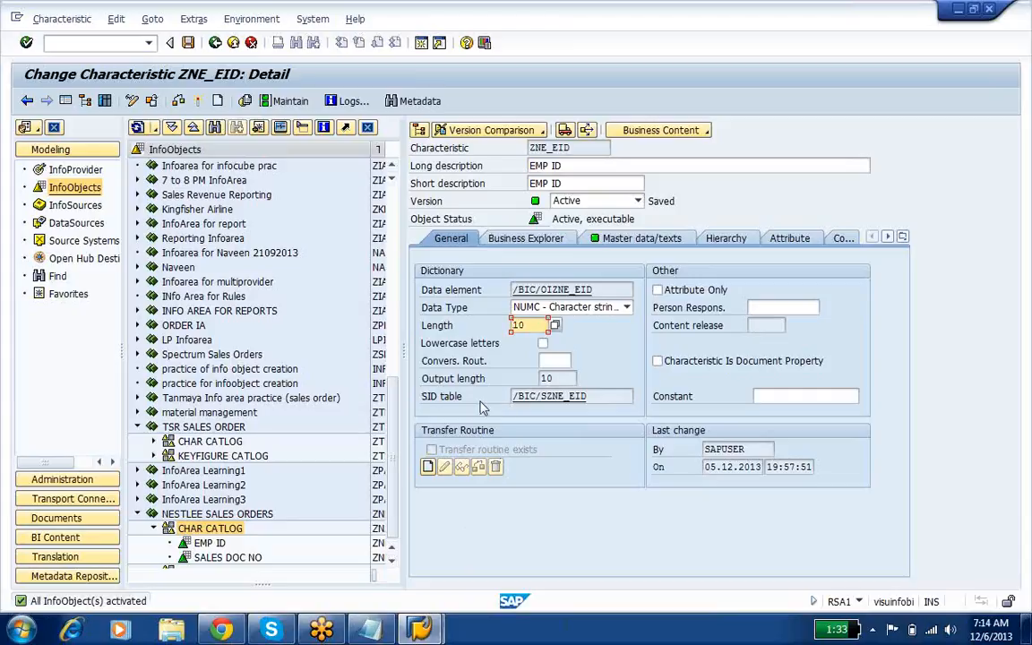
double_click(534, 396)
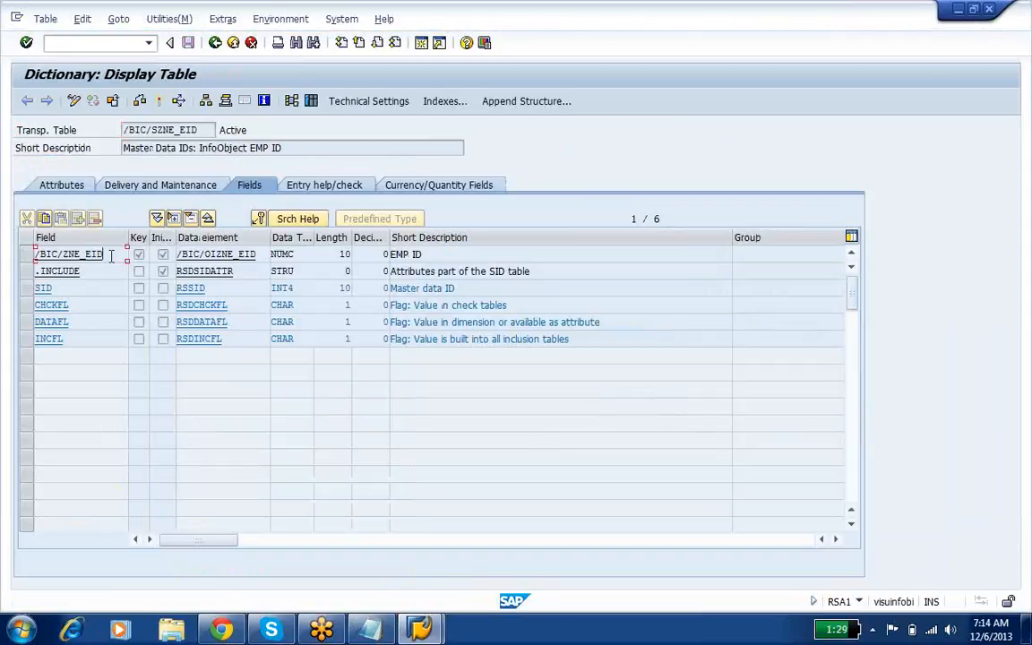
drag(112, 256, 13, 287)
click(13, 287)
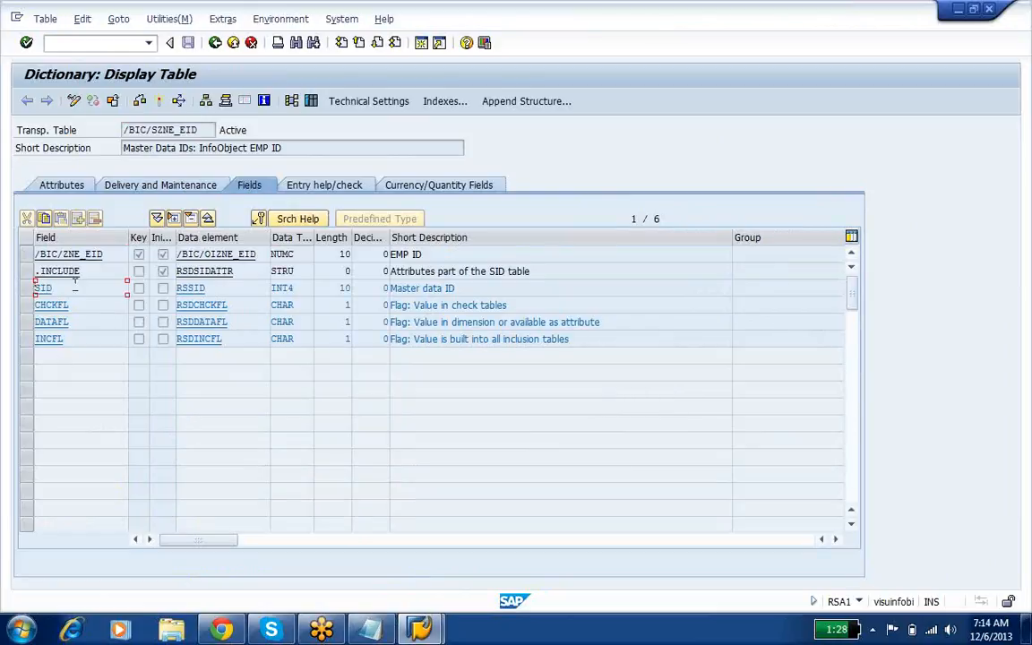
click(104, 253)
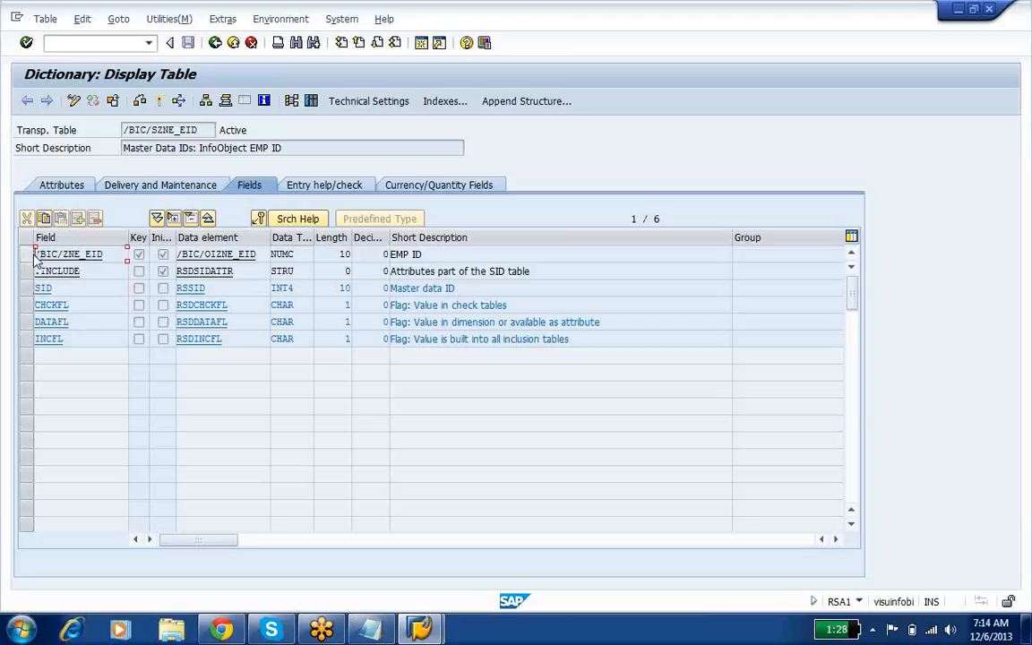
click(37, 288)
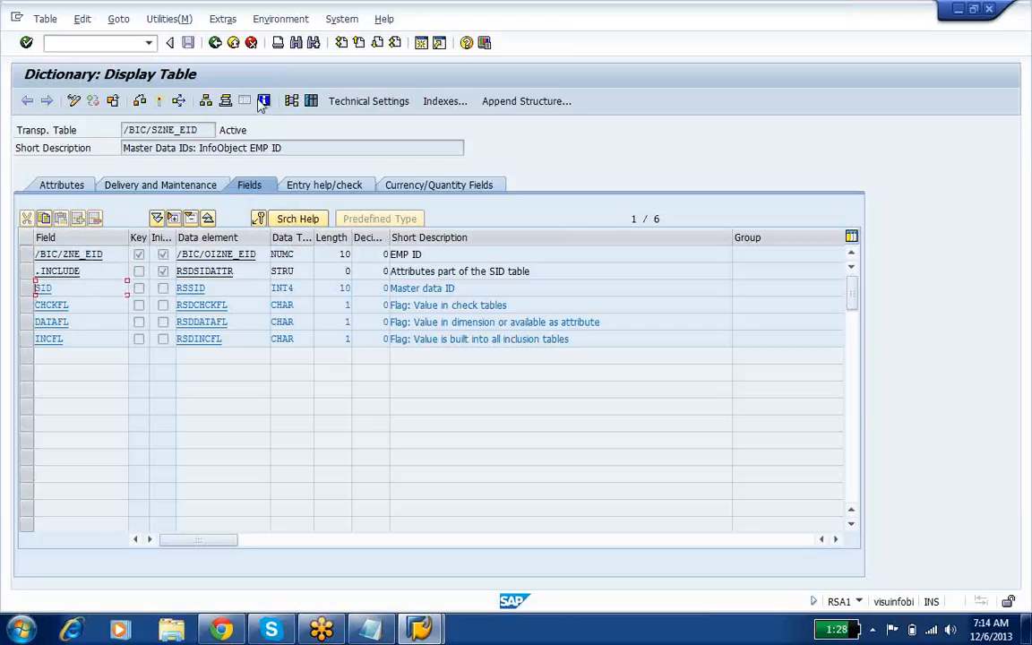
click(216, 43)
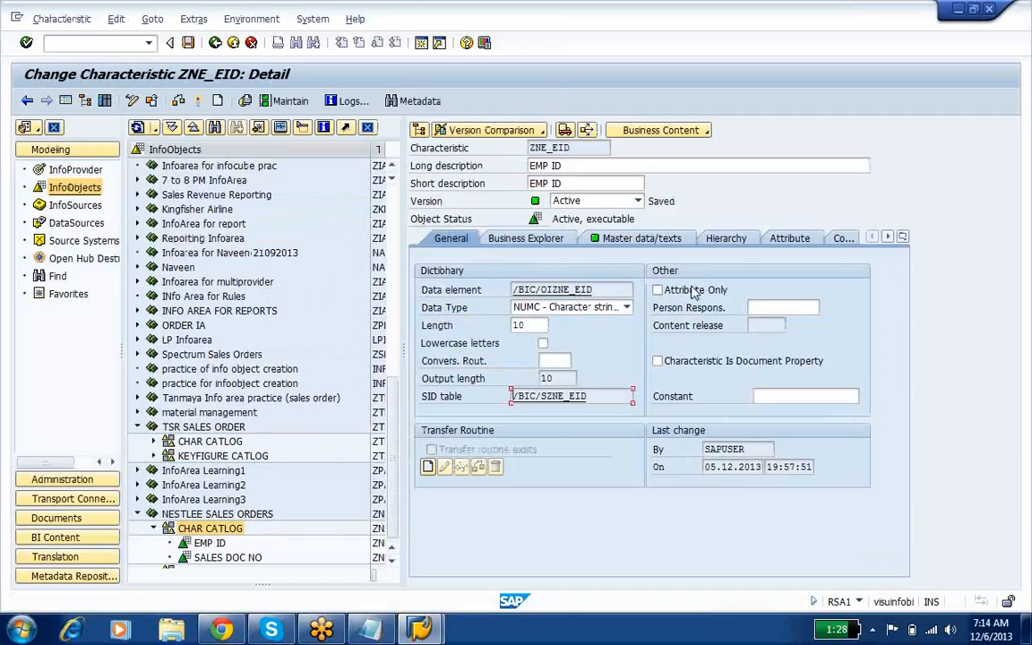
Step: Open the text table of ZNE_EID from its master data and text settings, examine its fields, and return to the characteristic
click(597, 239)
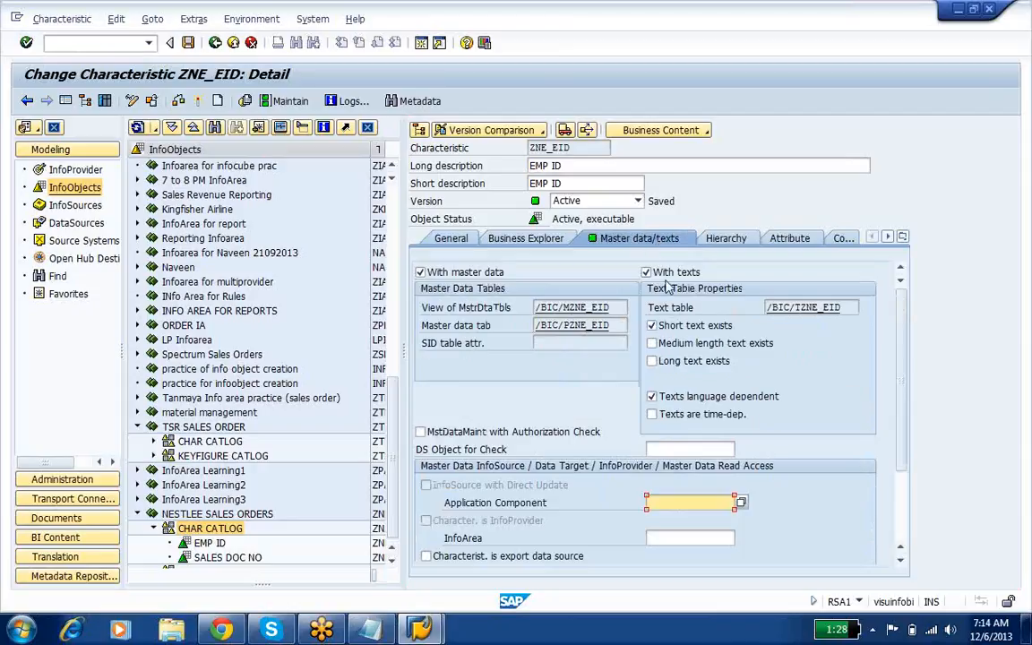
click(850, 310)
double_click(789, 310)
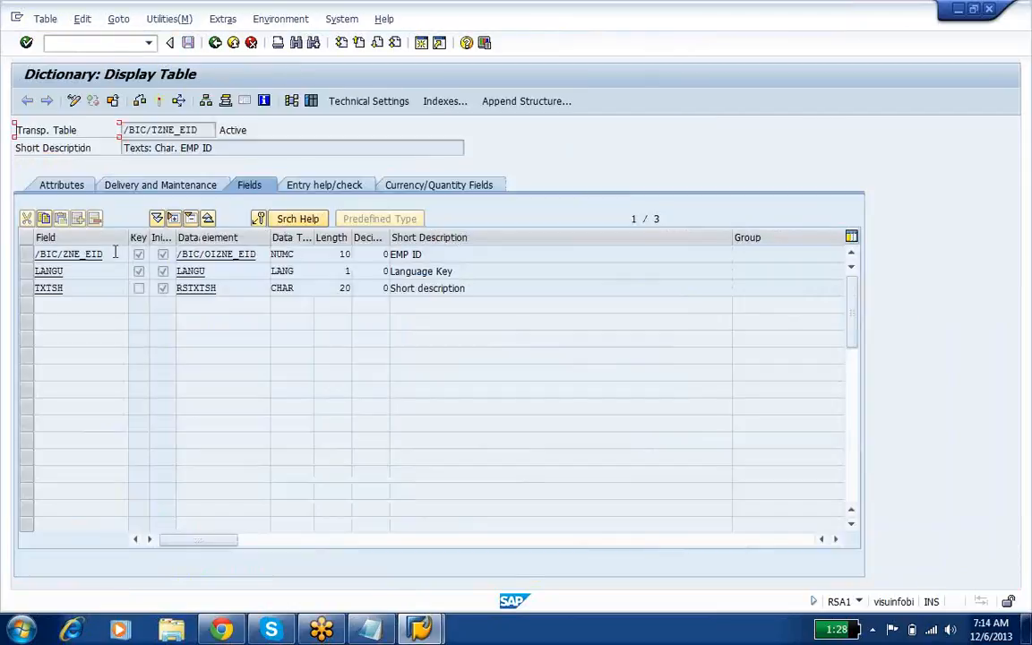
click(39, 257)
key(Down)
key(Down)
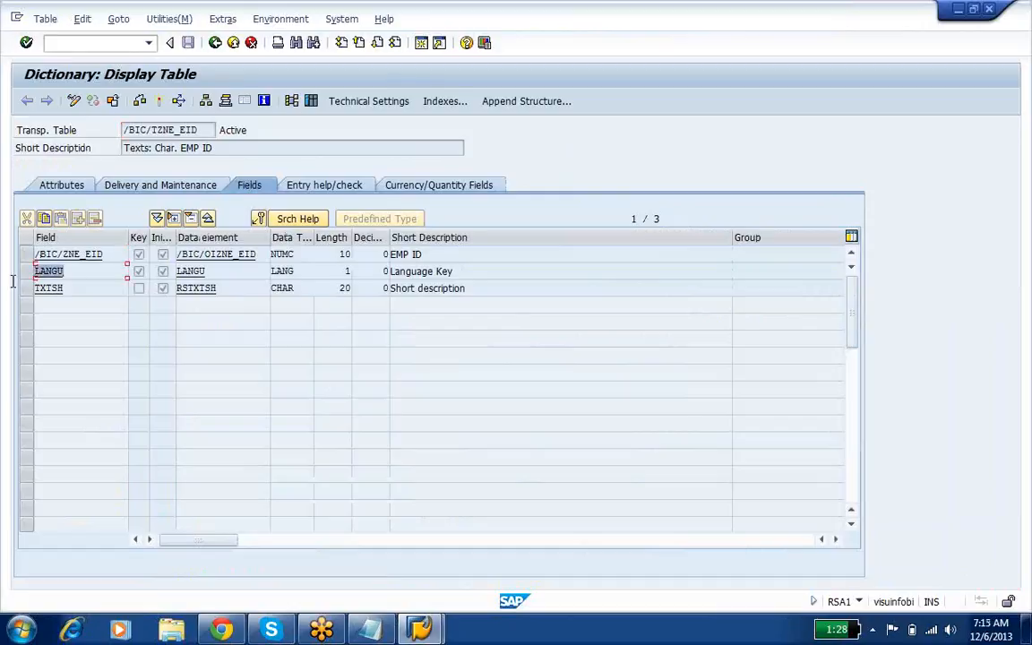
click(216, 45)
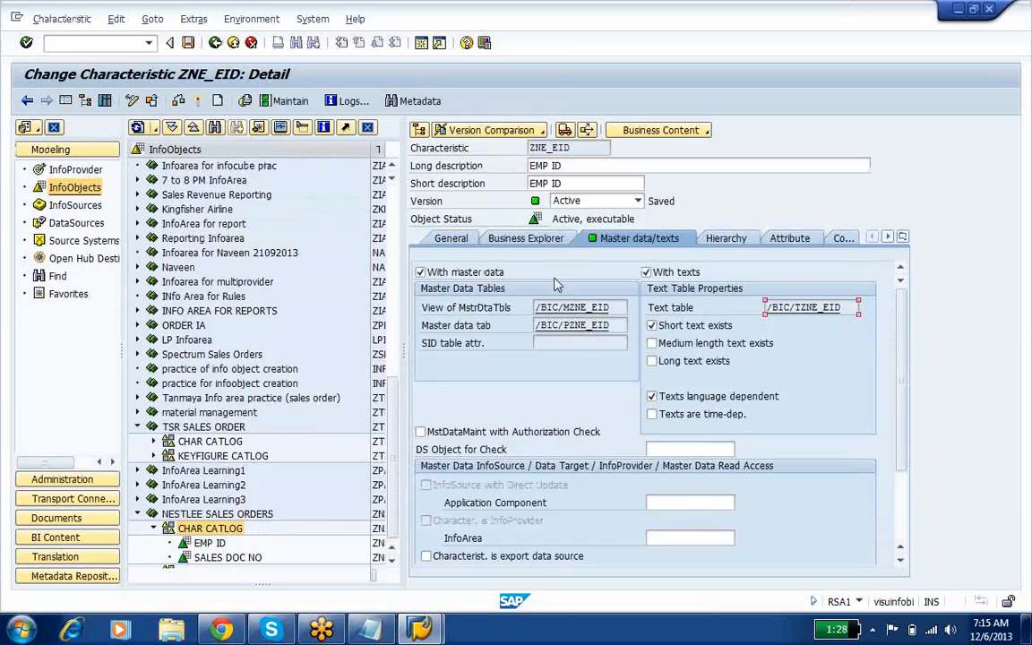
Step: Examine the master data table entries, hierarchy settings and general settings of ZNE_EID
click(565, 308)
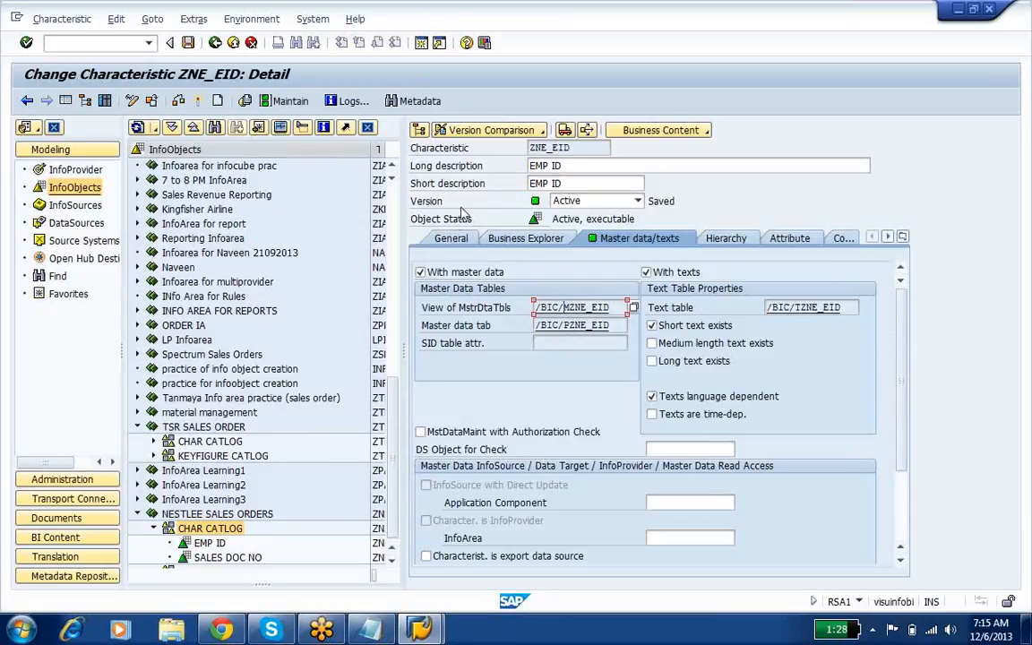
click(451, 240)
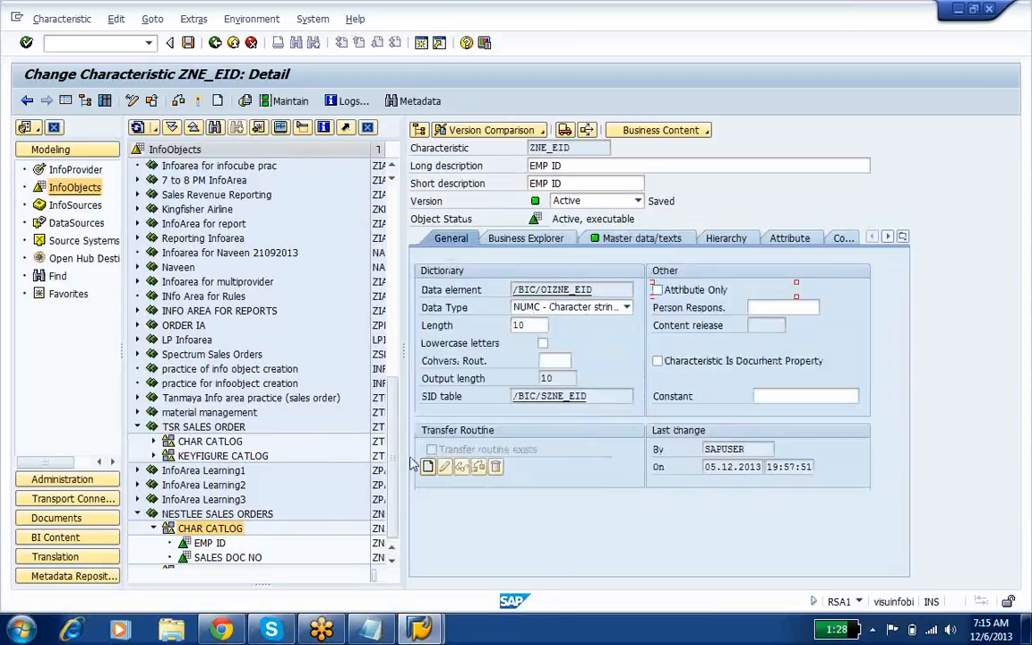
click(647, 238)
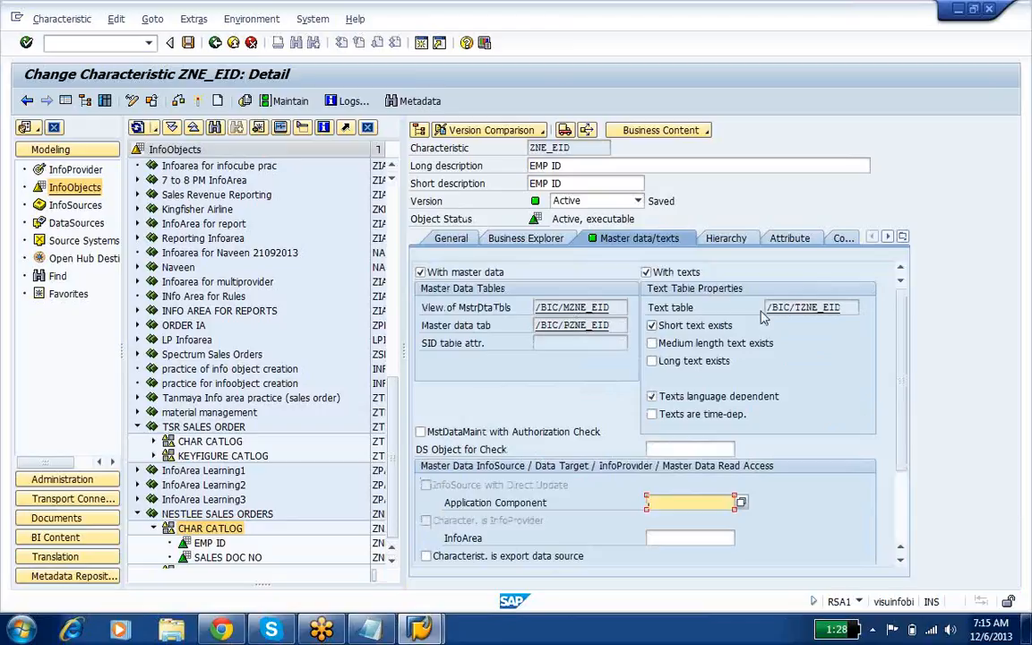
click(722, 239)
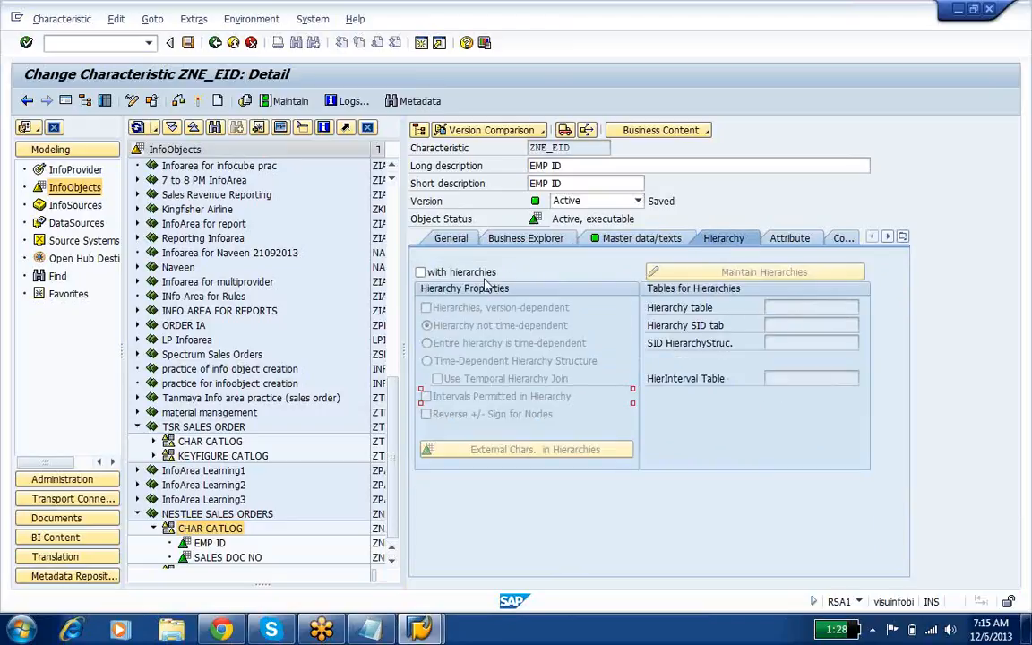
click(457, 240)
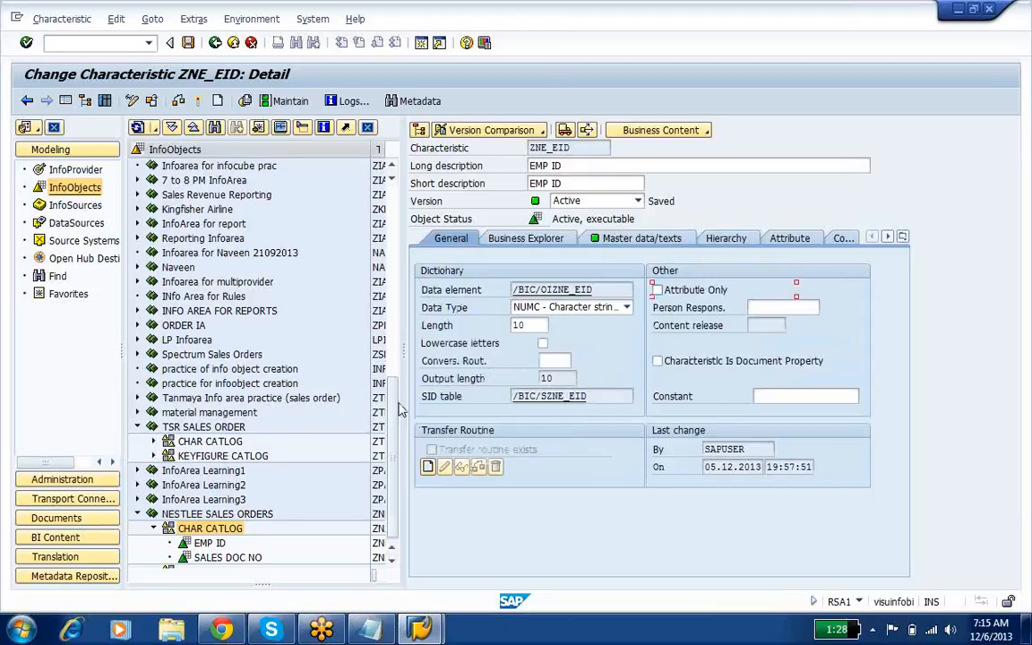
Step: Switch to Notepad and review the notes linking the SID table to the attribute, text and hierarchy master data tables
click(367, 632)
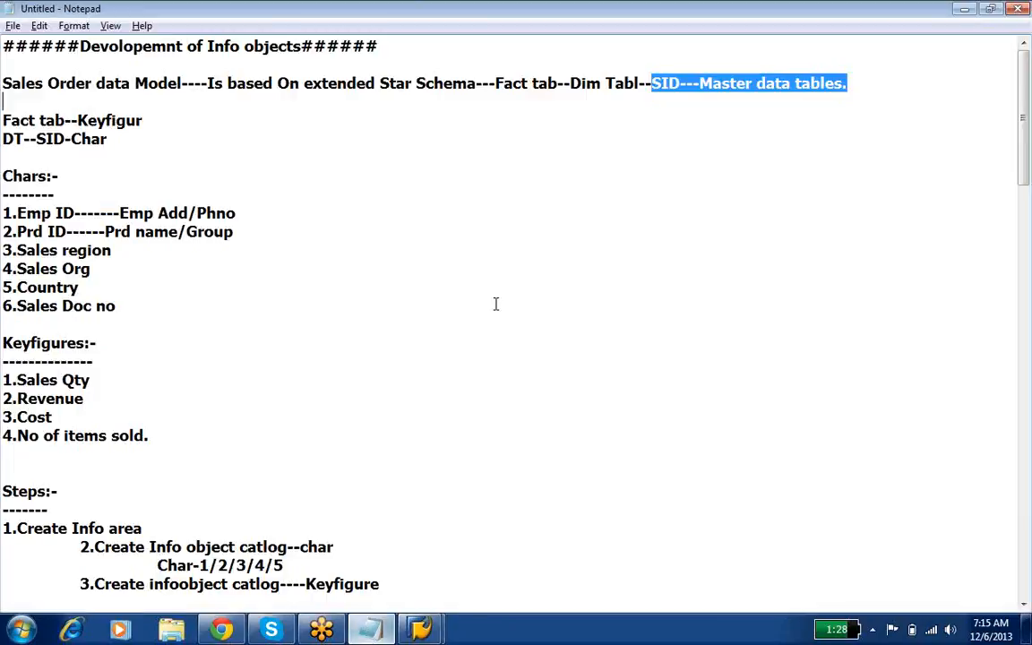
drag(647, 82, 794, 100)
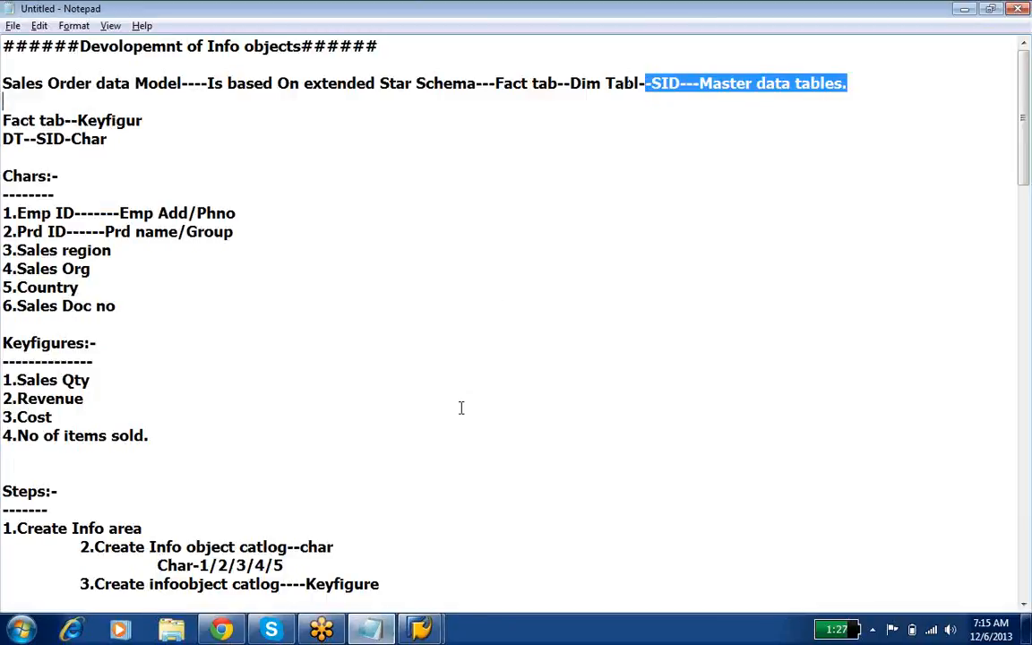
scroll(462, 408, down, 10)
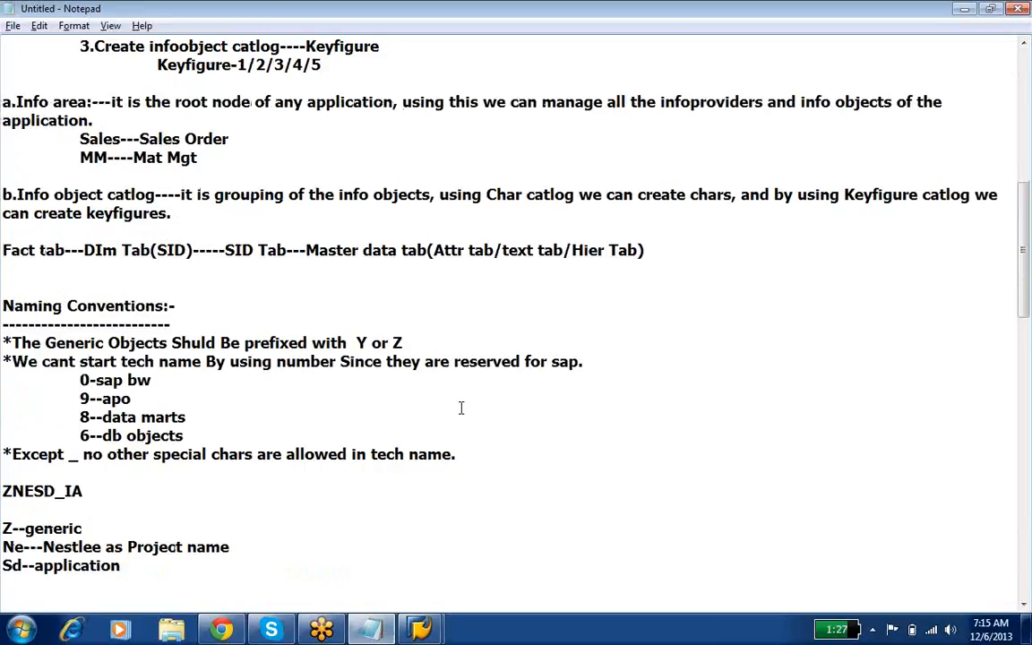
drag(226, 250, 660, 265)
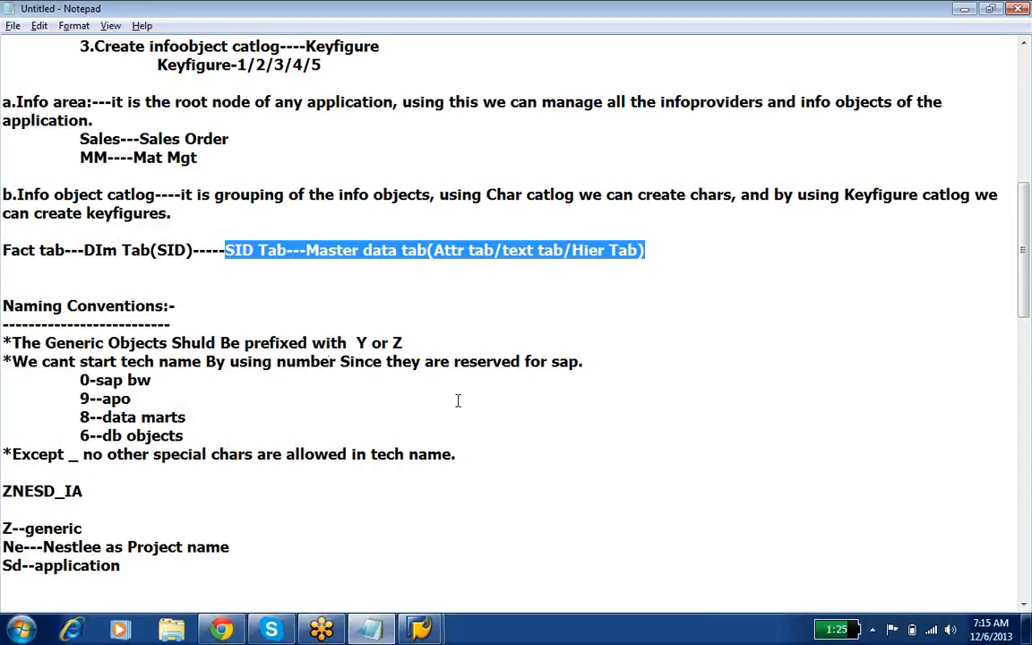
Step: Back in SAP, create a characteristic named ZNE_PID with the long description PRD ID in CHAR CATLOG under NESTLEE SALES ORDERS
click(369, 629)
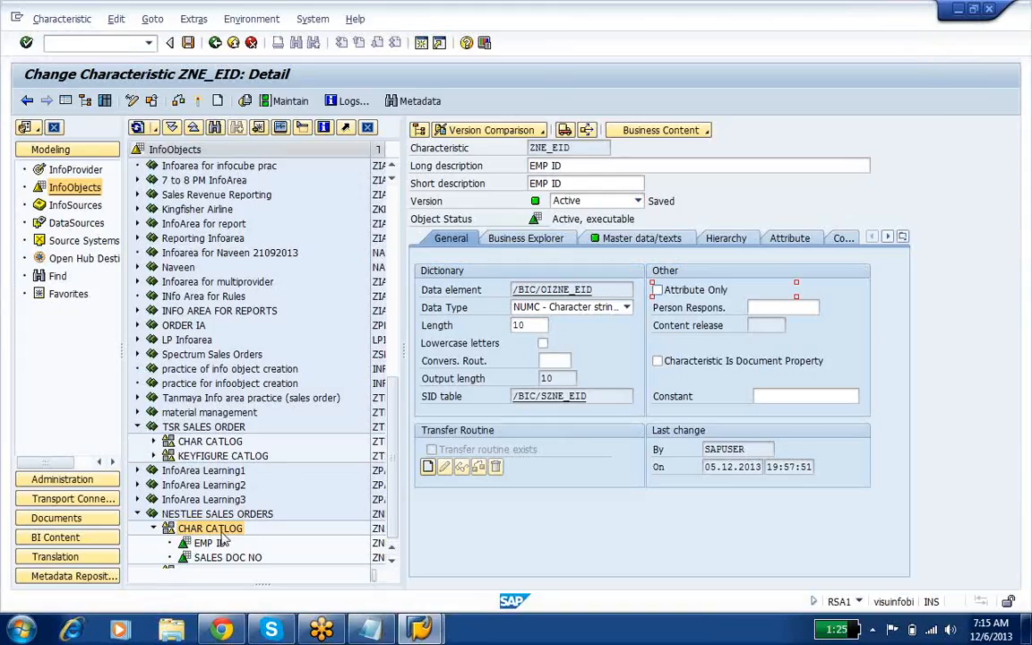
right_click(210, 529)
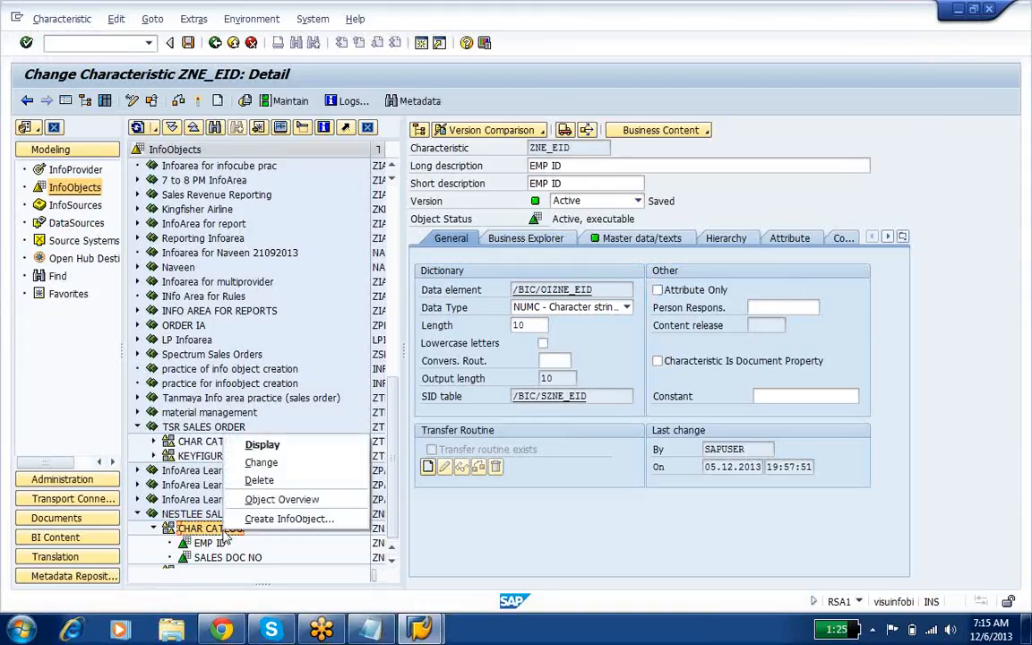
click(285, 519)
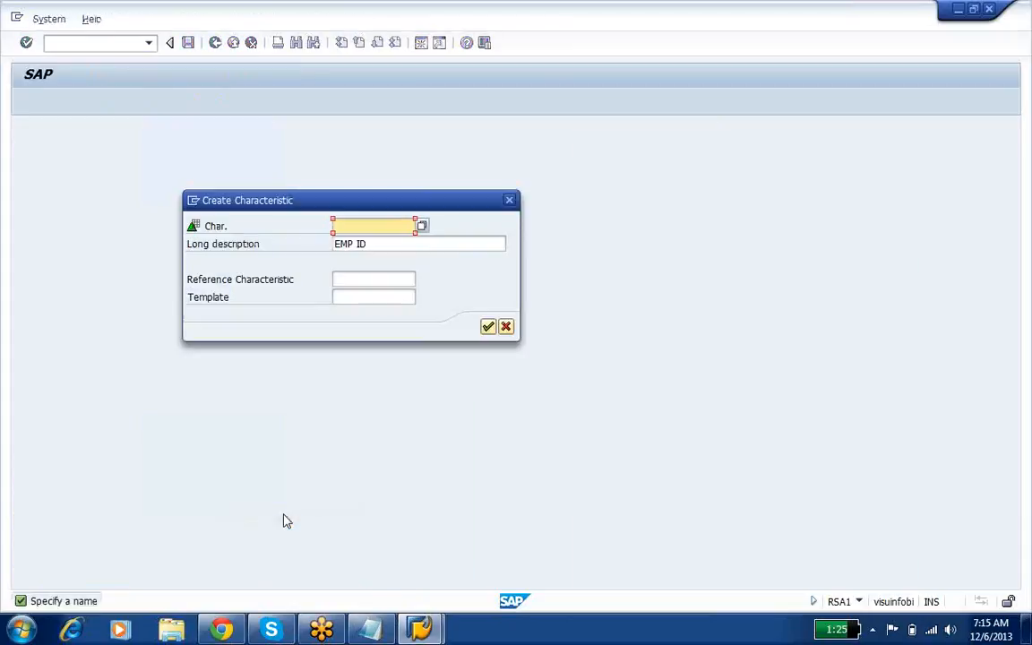
text(Z)
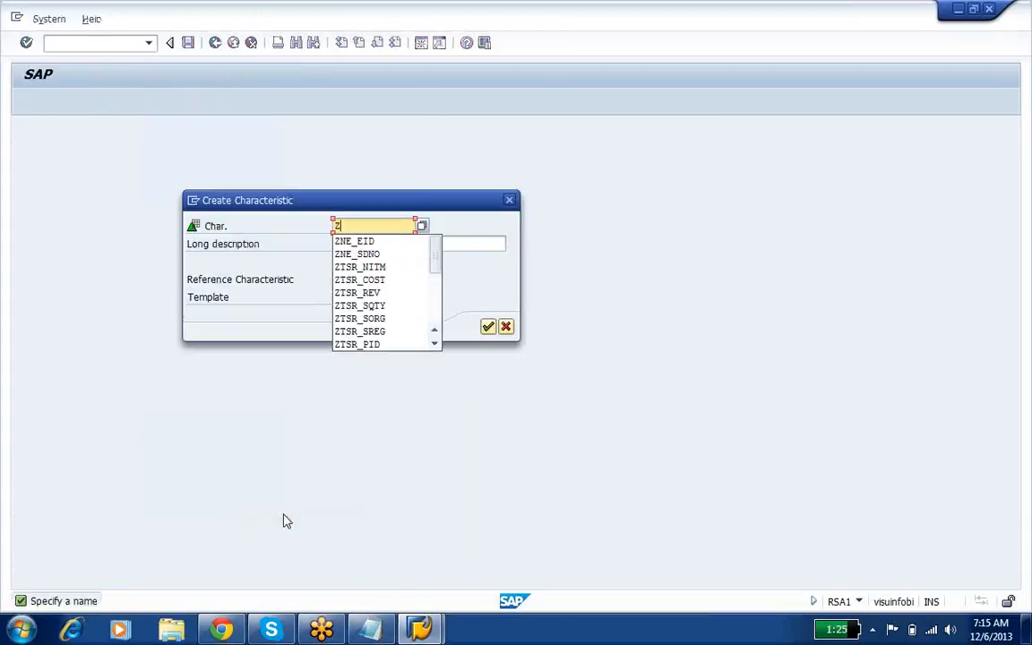
text(NE)
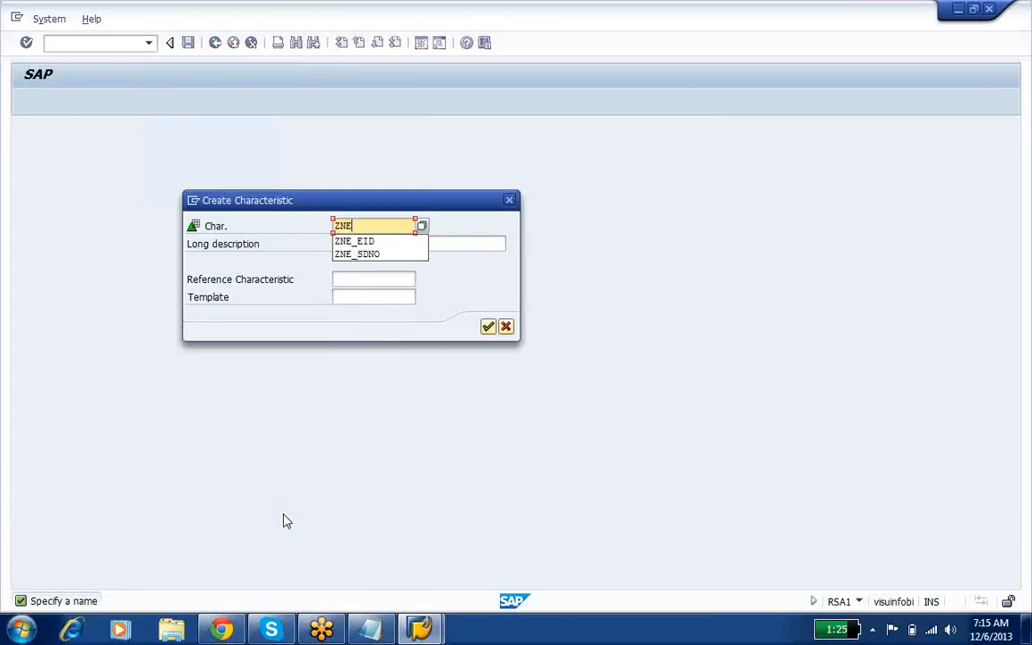
text(_P)
key(Tab)
text(PRD ID)
key(Return)
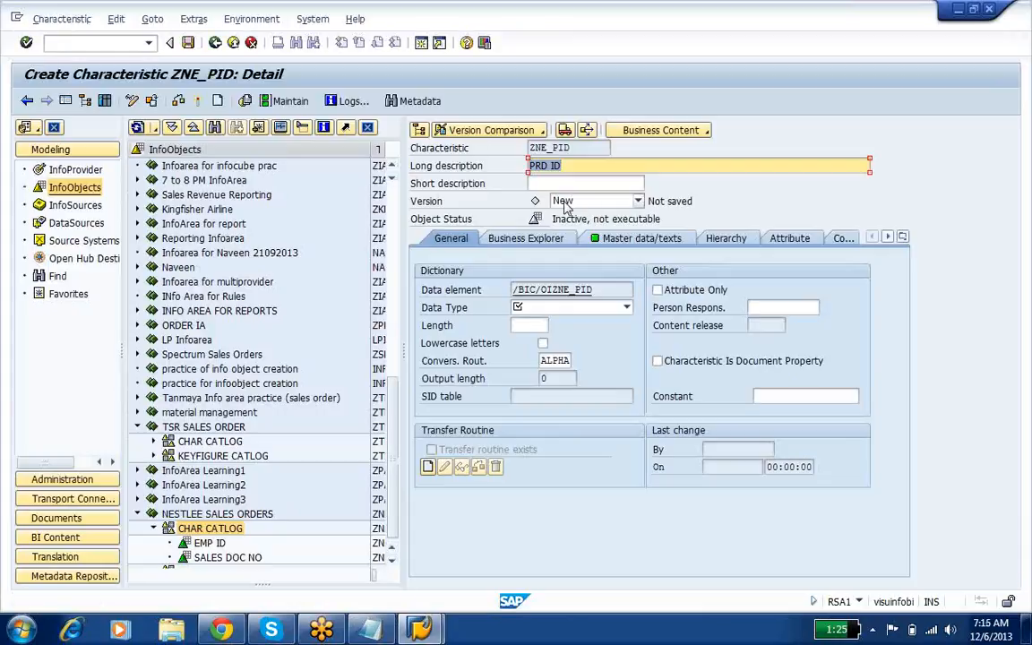
Step: Set the data type of ZNE_PID to NUMC with length 10 and activate the characteristic
click(562, 308)
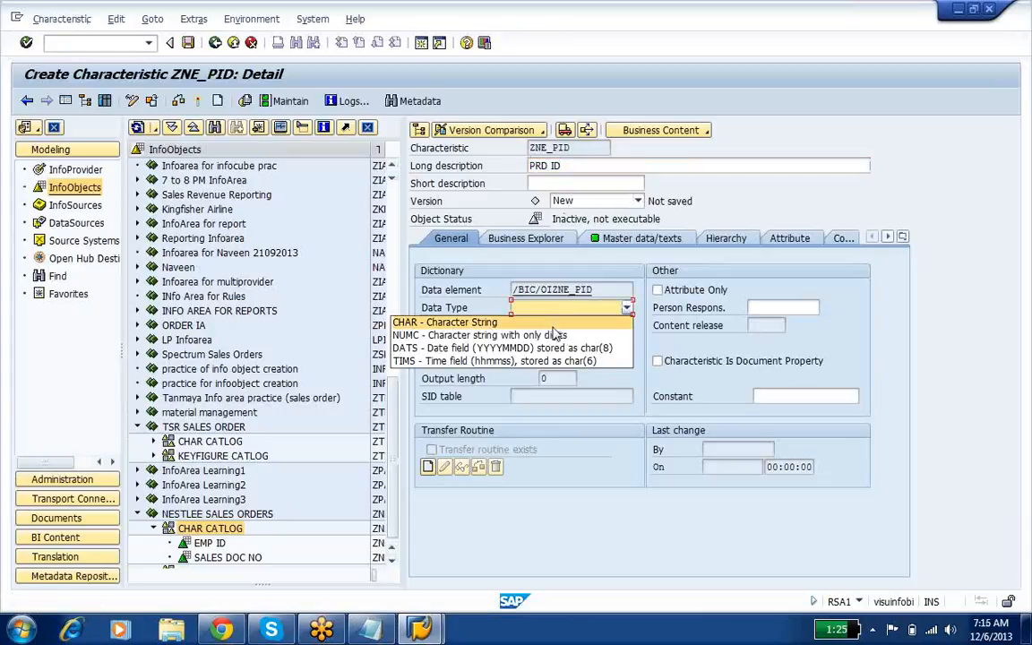
click(555, 335)
text(10)
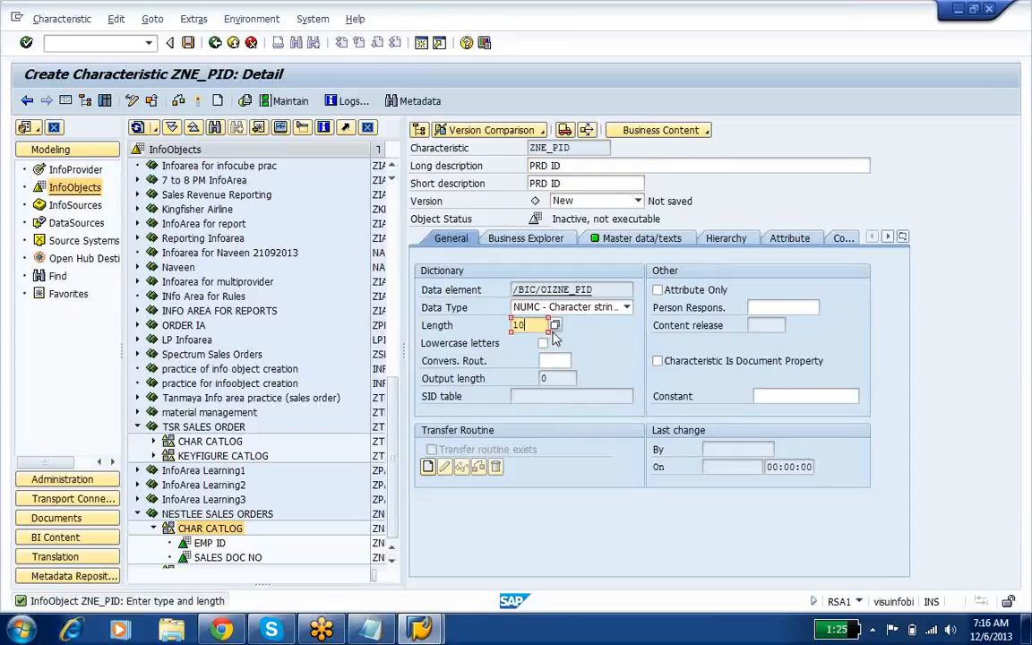
click(199, 101)
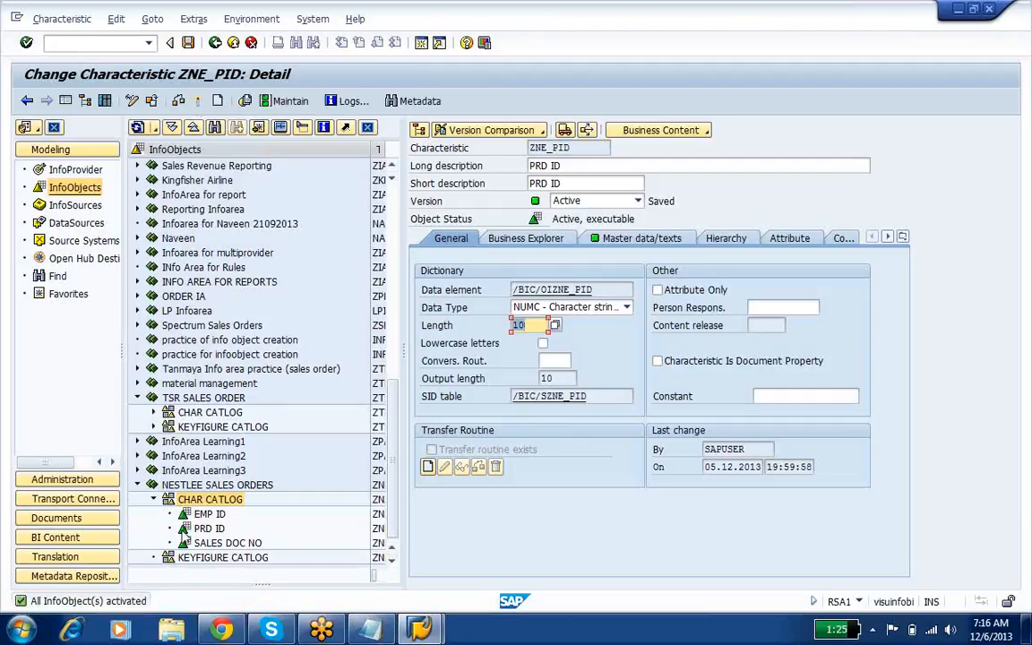
Step: Create a characteristic named ZNE_SREG with the long description SALES REGION in CHAR CATLOG under NESTLEE SALES ORDERS
click(209, 528)
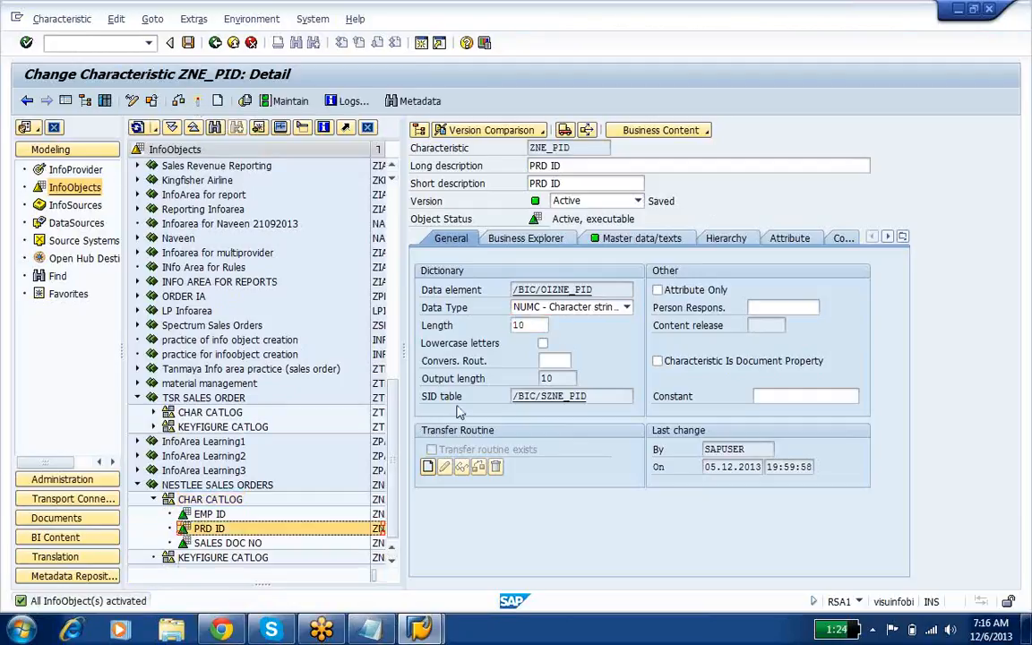
click(675, 238)
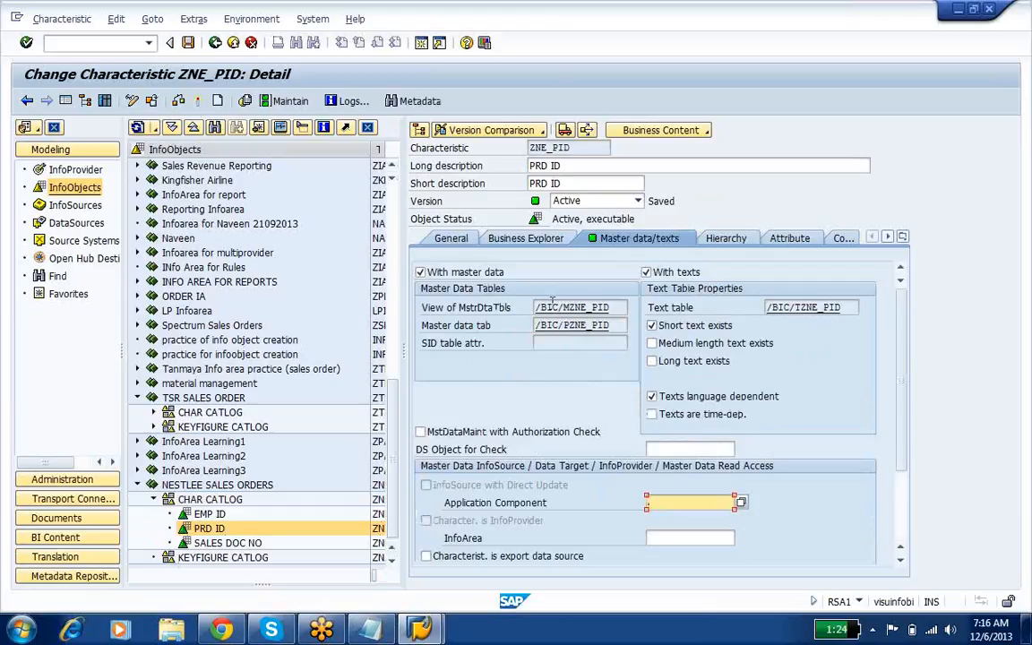
double_click(209, 499)
right_click(208, 502)
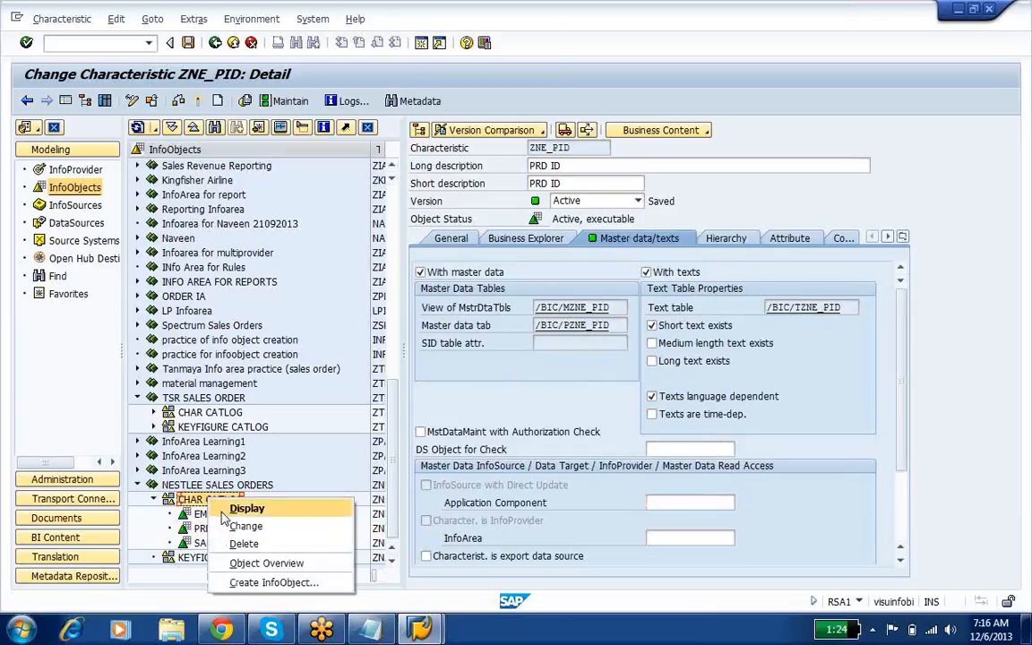
click(307, 583)
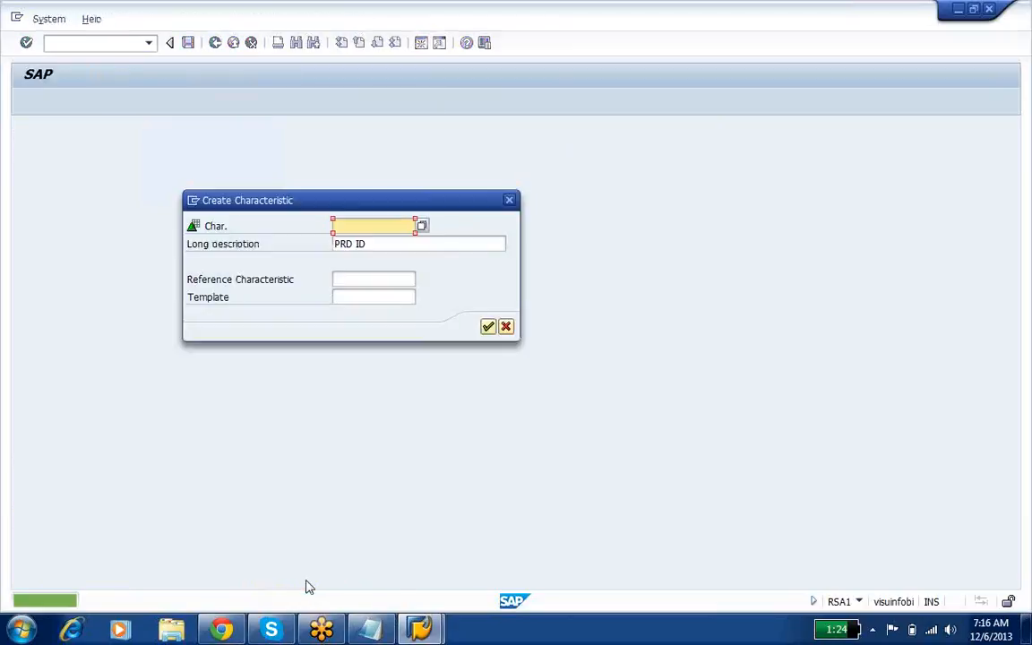
text(ZN)
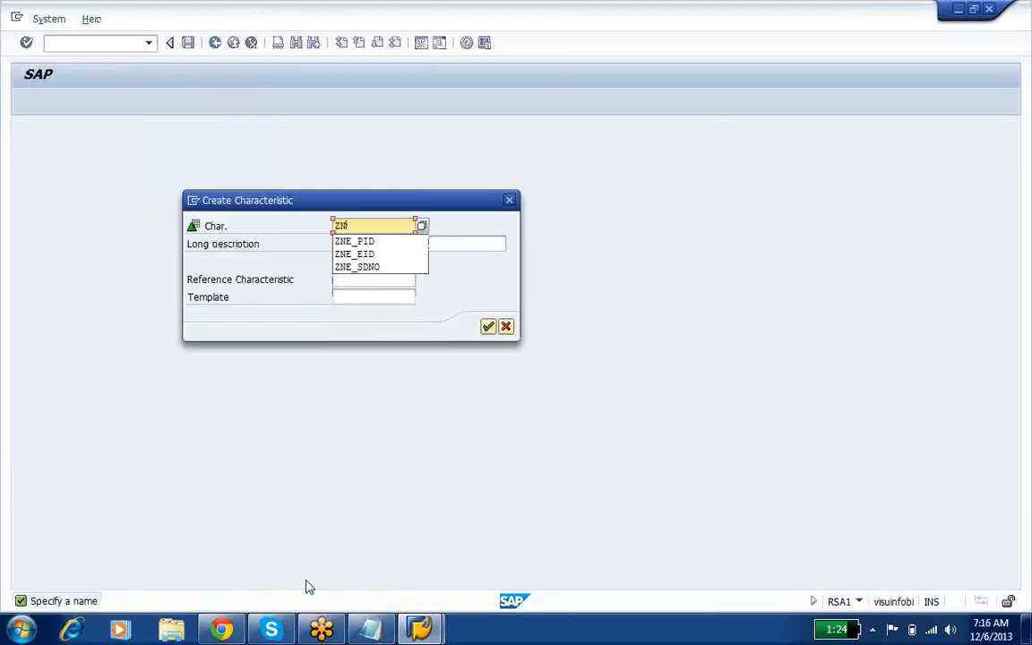
text(E_SRE)
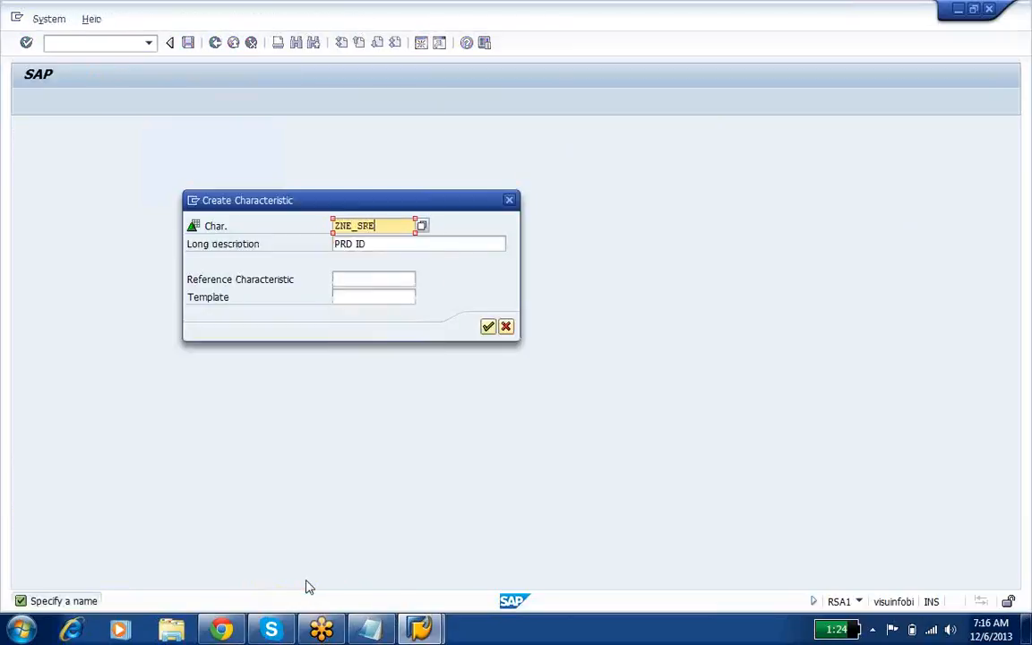
key(Tab)
text(SA)
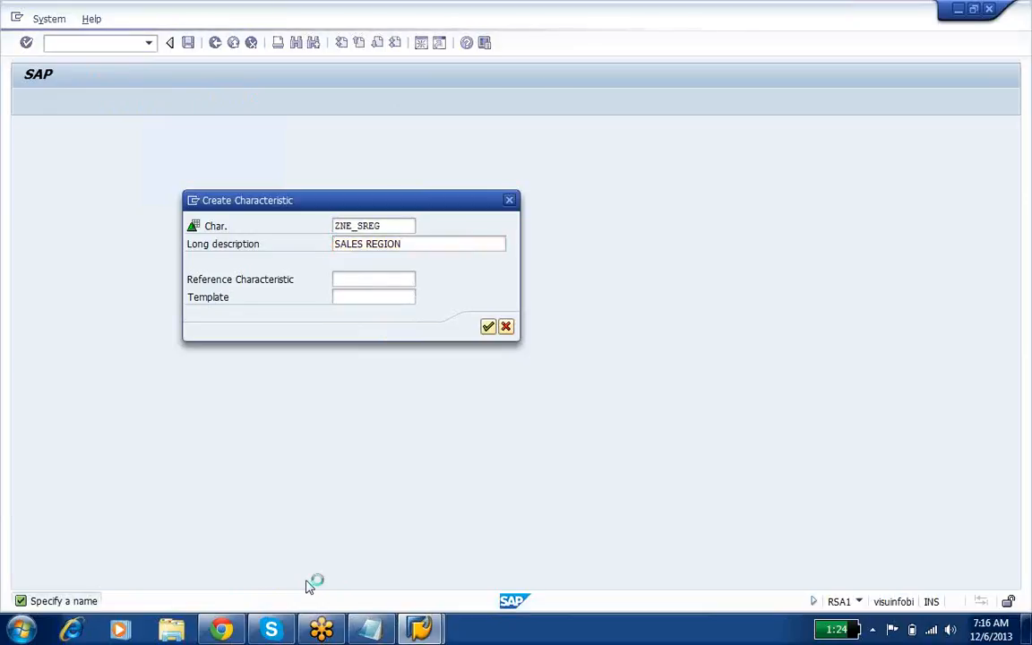
click(488, 326)
Step: Set the data type of ZNE_SREG to CHAR with length 12 and activate the characteristic
click(564, 308)
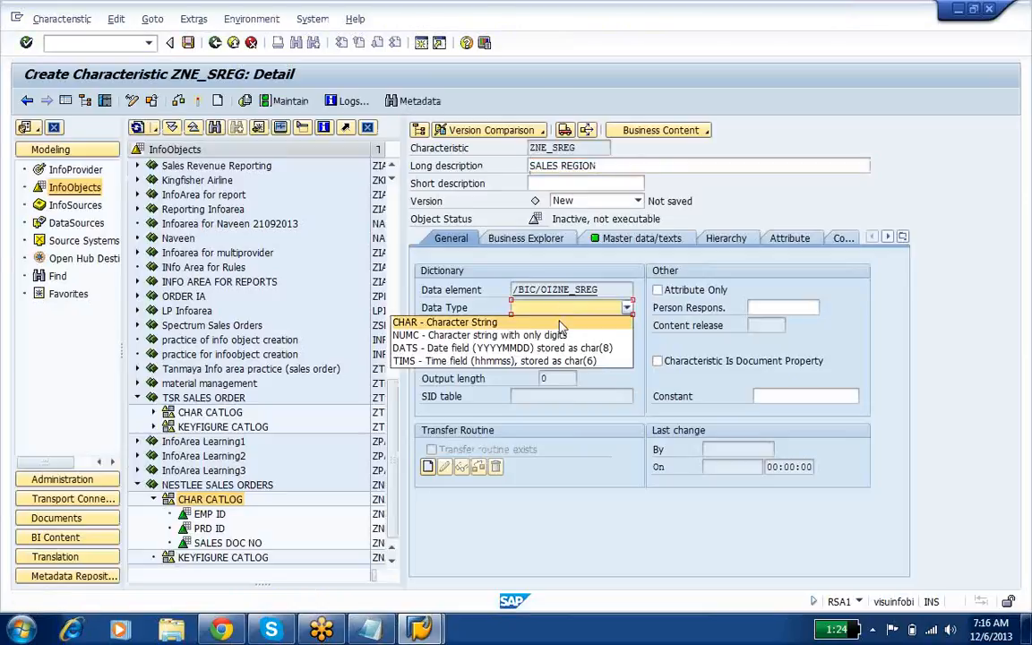
click(563, 324)
text(12)
click(178, 101)
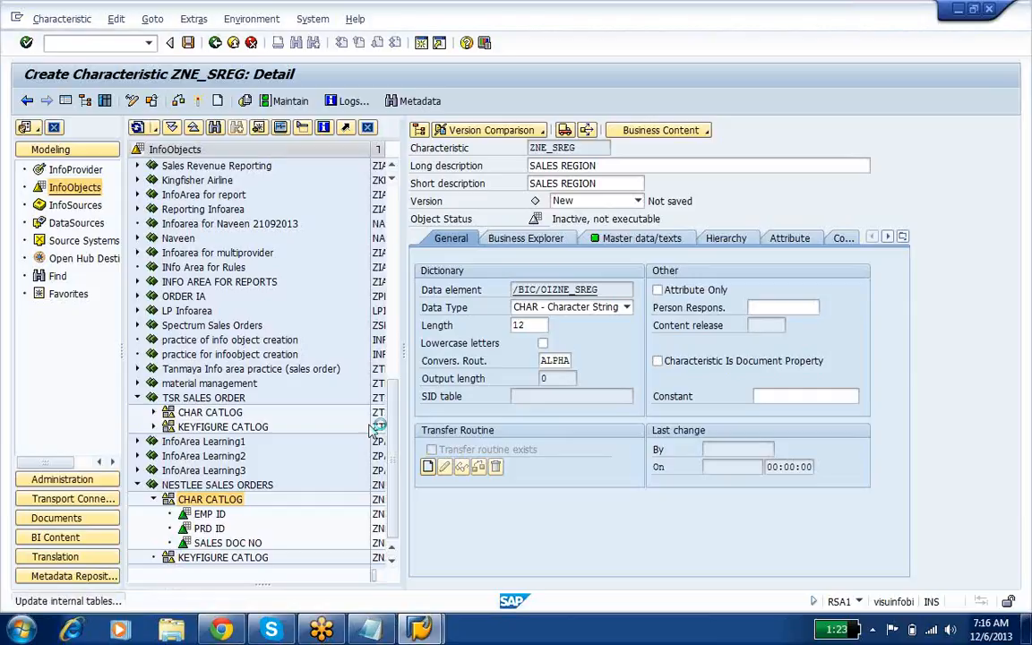
Step: Create a characteristic named ZNE_SORG with the long description SALES ORG in CHAR CATLOG under NESTLEE SALES ORDERS
right_click(214, 504)
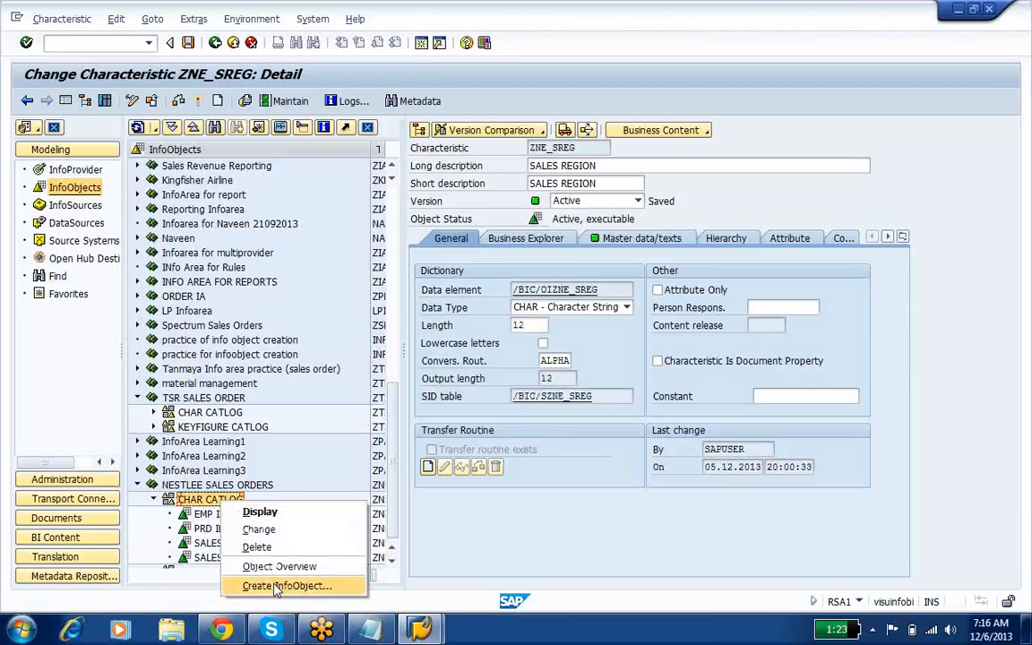
click(275, 583)
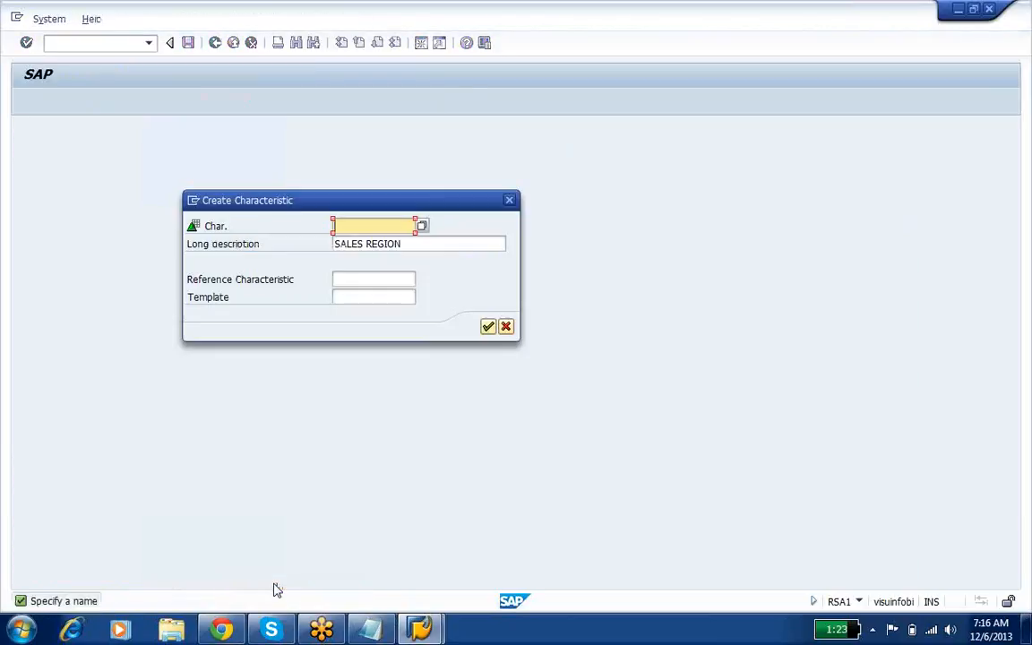
text(ZNE)
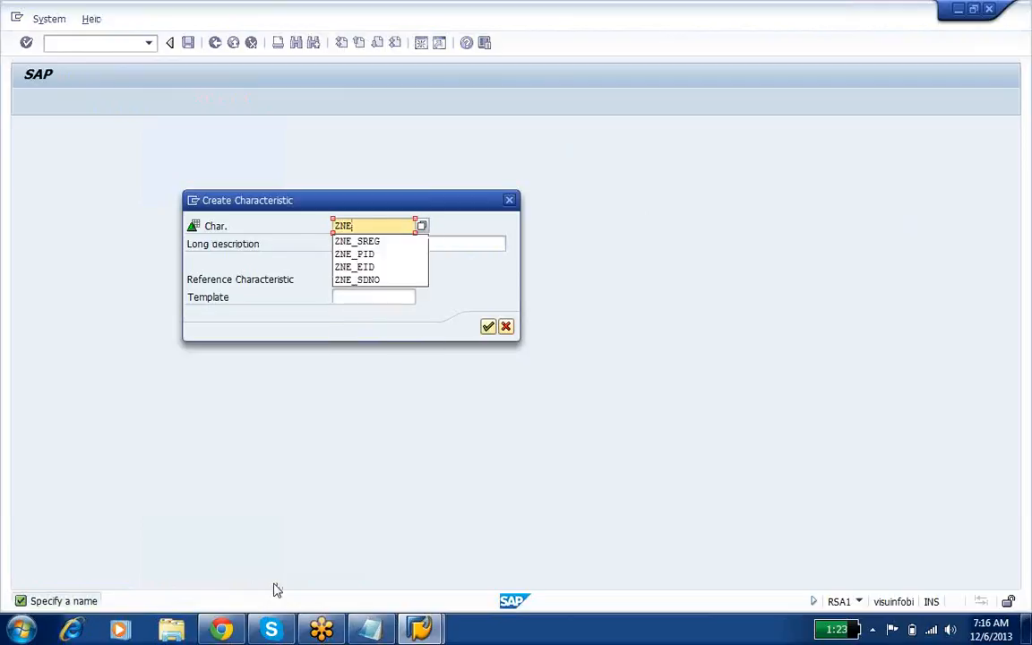
text(_+S)
key(BackSpace)
key(BackSpace)
text(SORG)
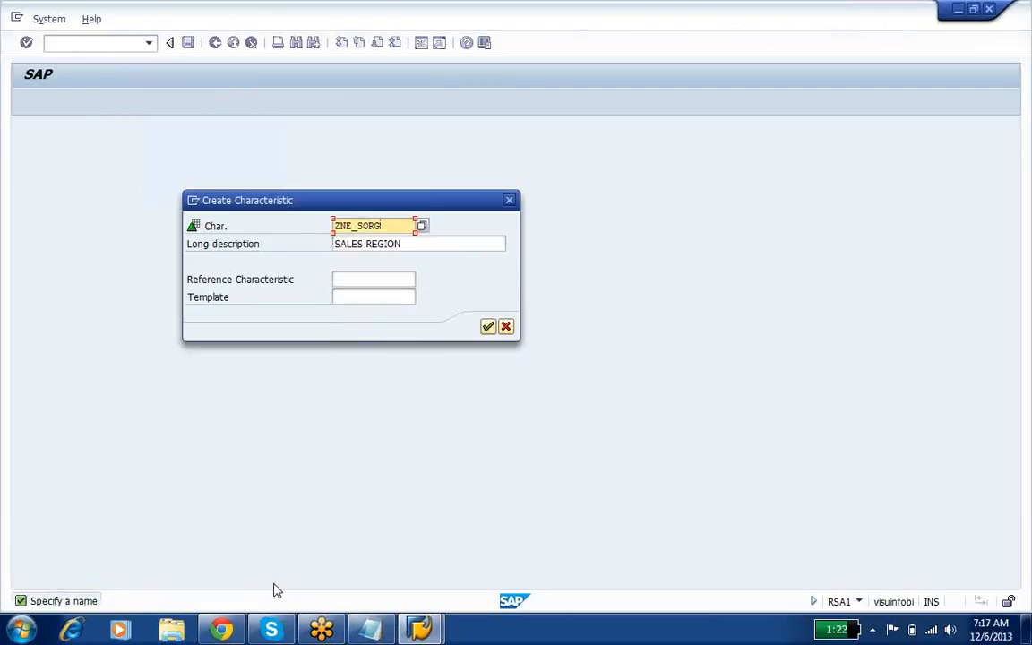
key(Tab)
text(a)
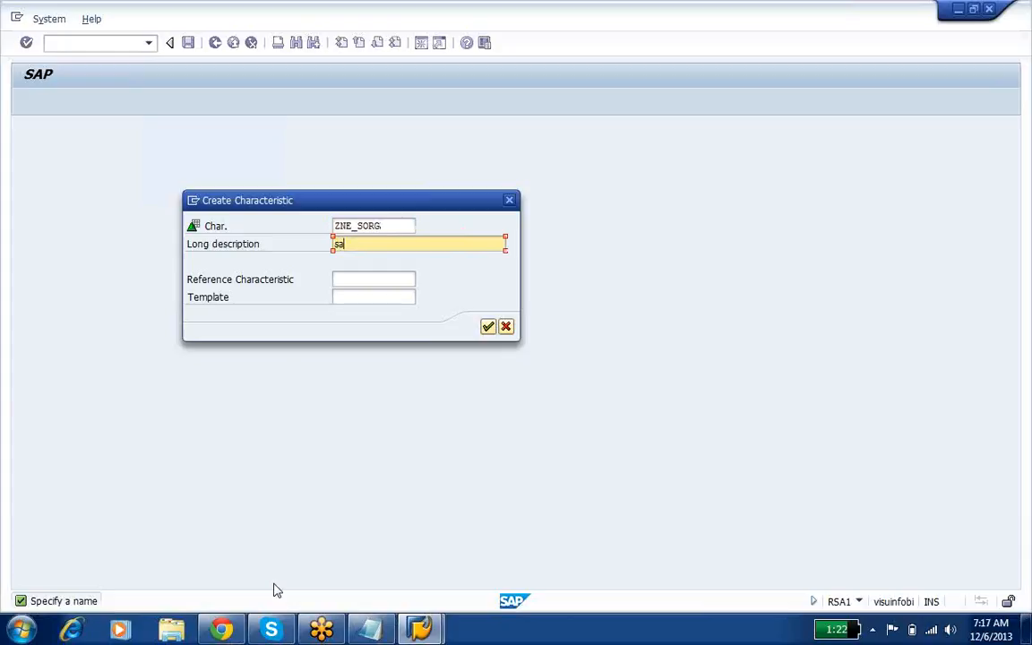
text(ALES ORG)
key(Return)
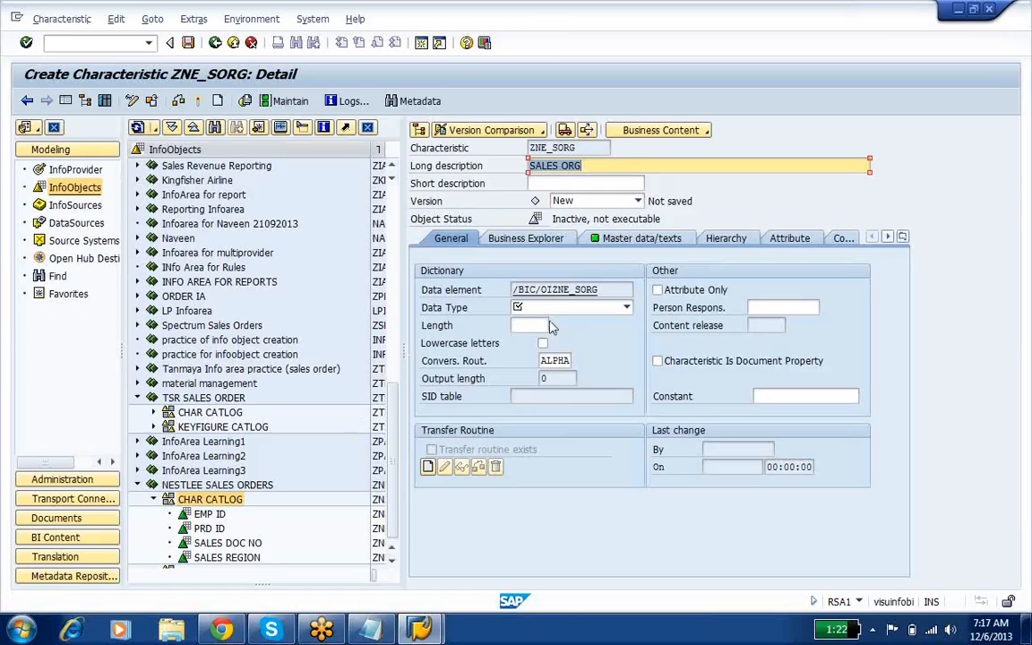
Step: Set the data type of ZNE_SORG to CHAR with length 12 and activate the characteristic
click(544, 310)
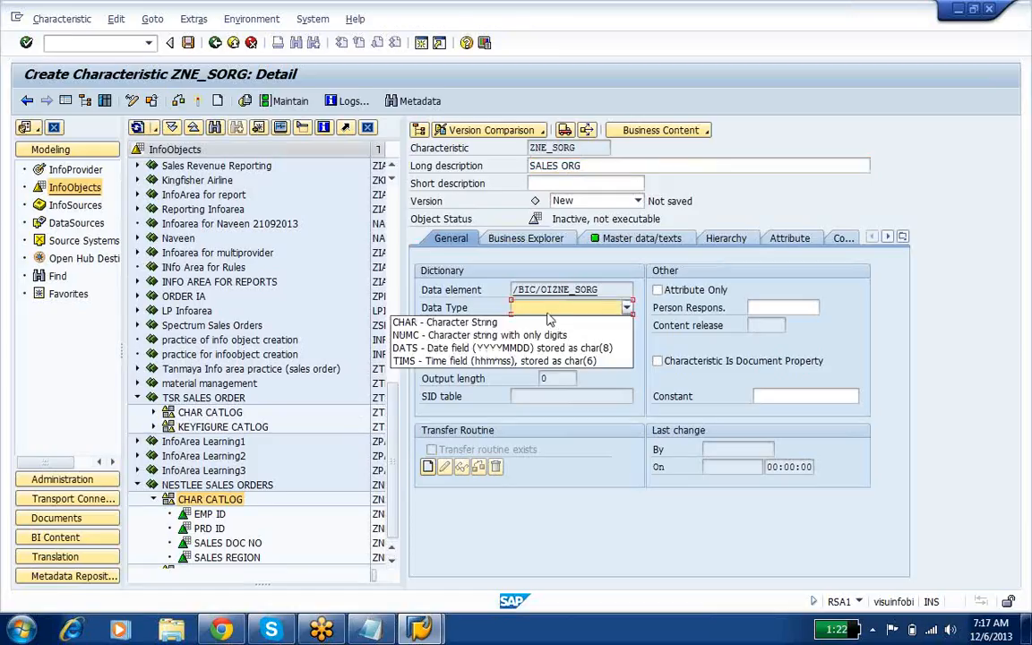
click(546, 322)
text(12)
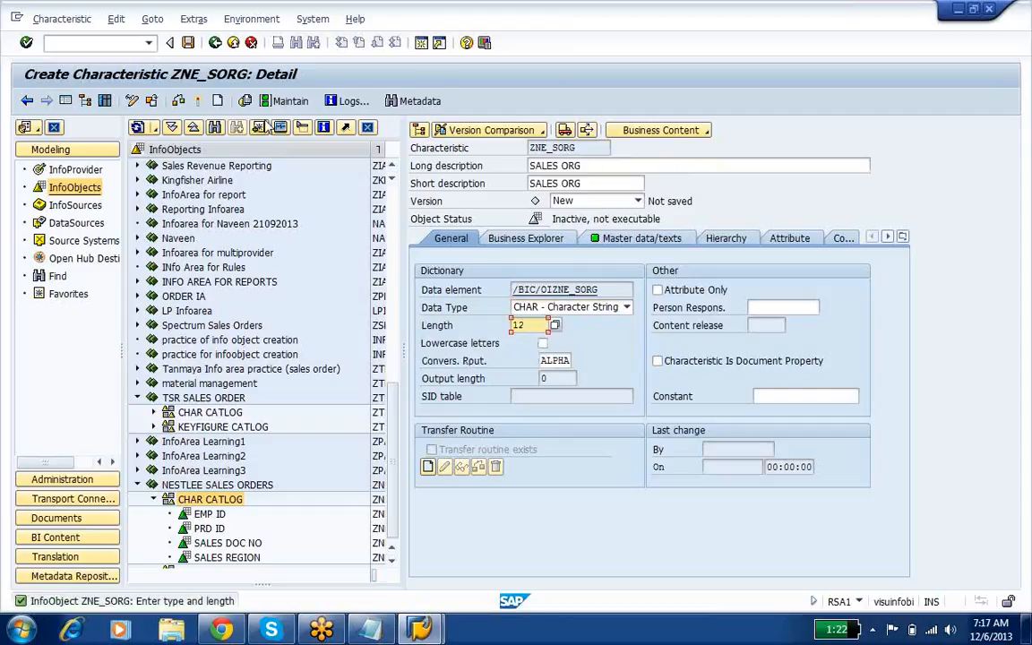
click(200, 102)
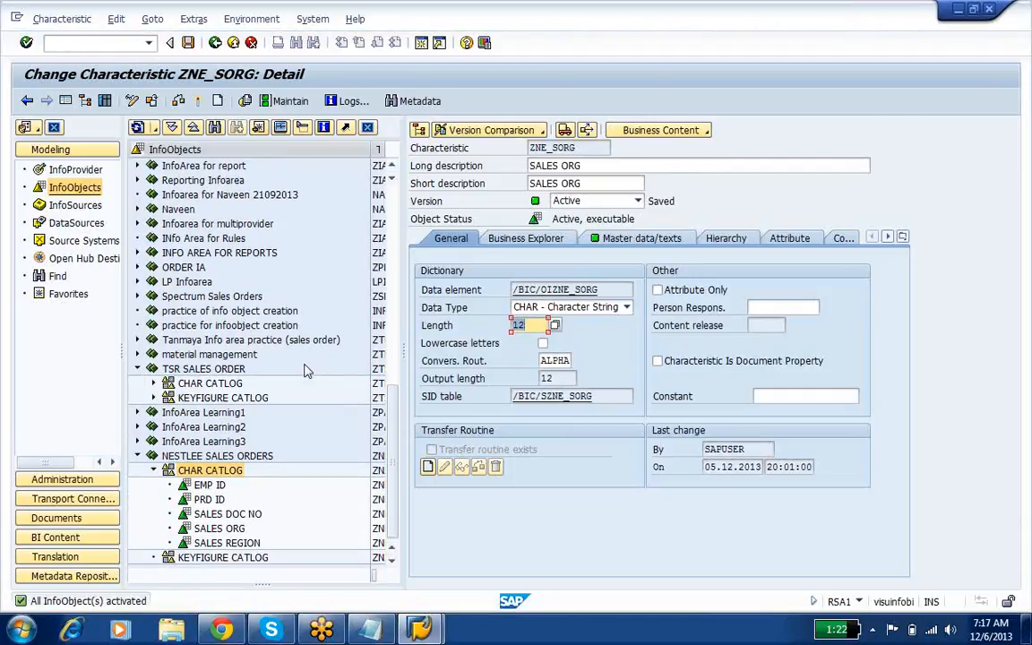
Step: Create a characteristic named ZNE_CUN with the long description COUNTRY in CHAR CATLOG under NESTLEE SALES ORDERS
right_click(225, 474)
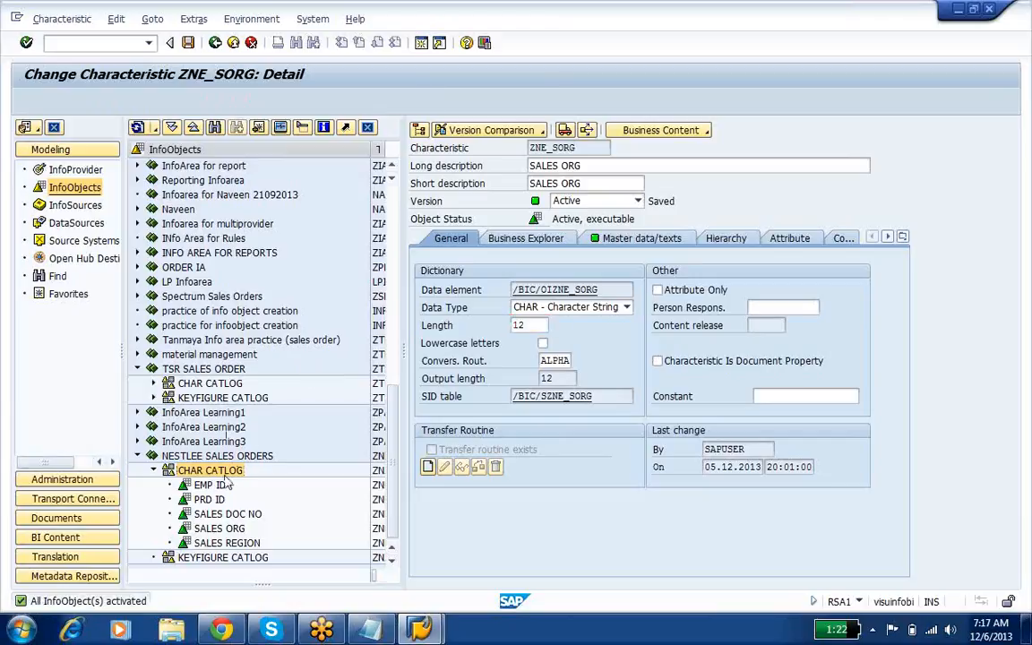
click(280, 561)
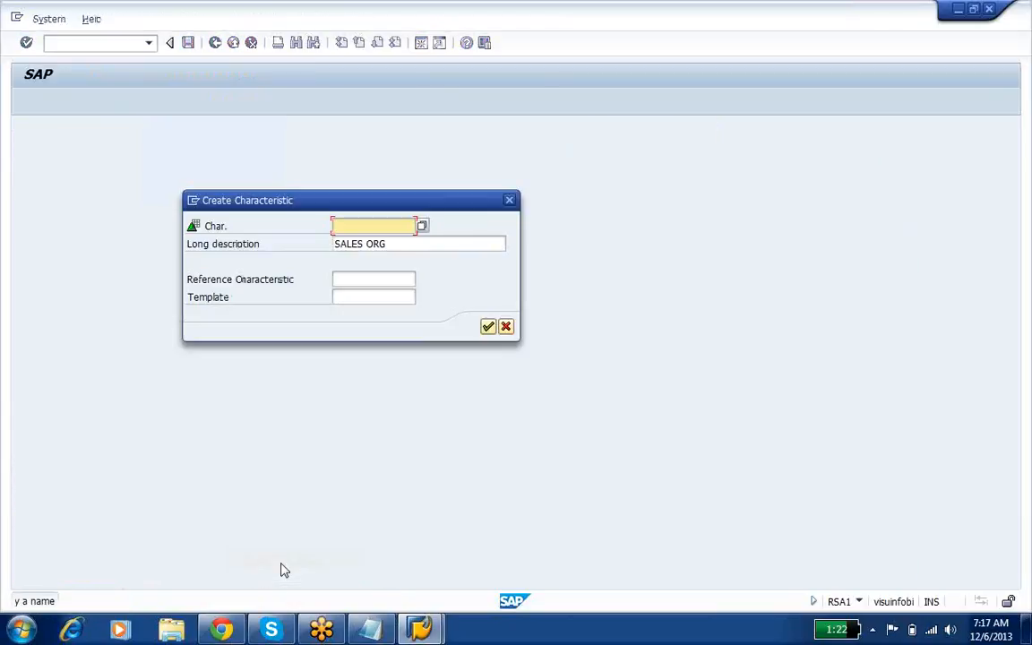
text(Z)
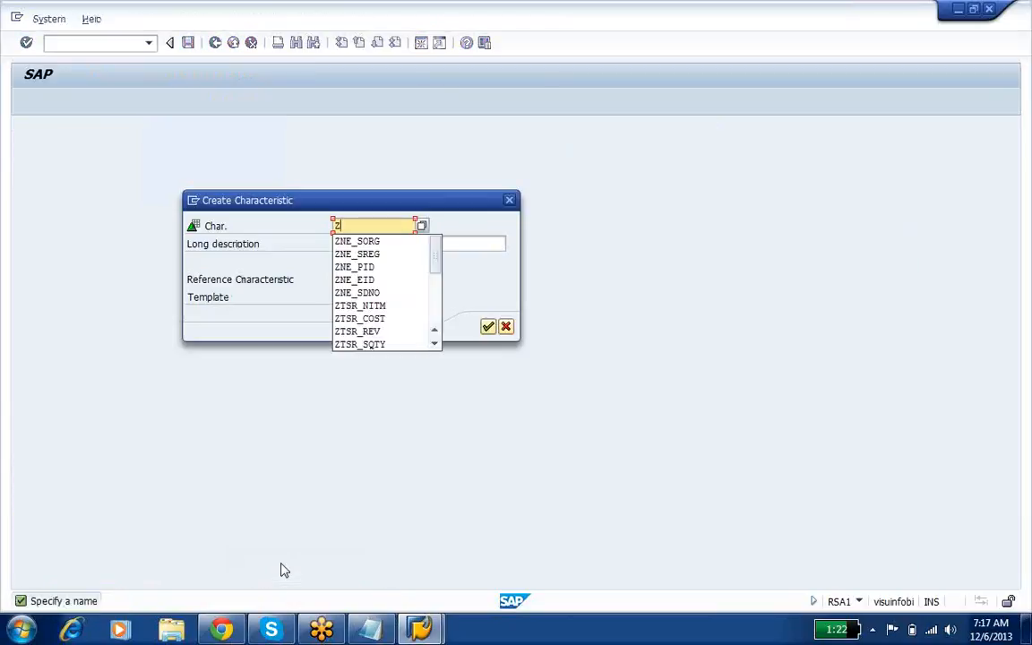
text(NE_)
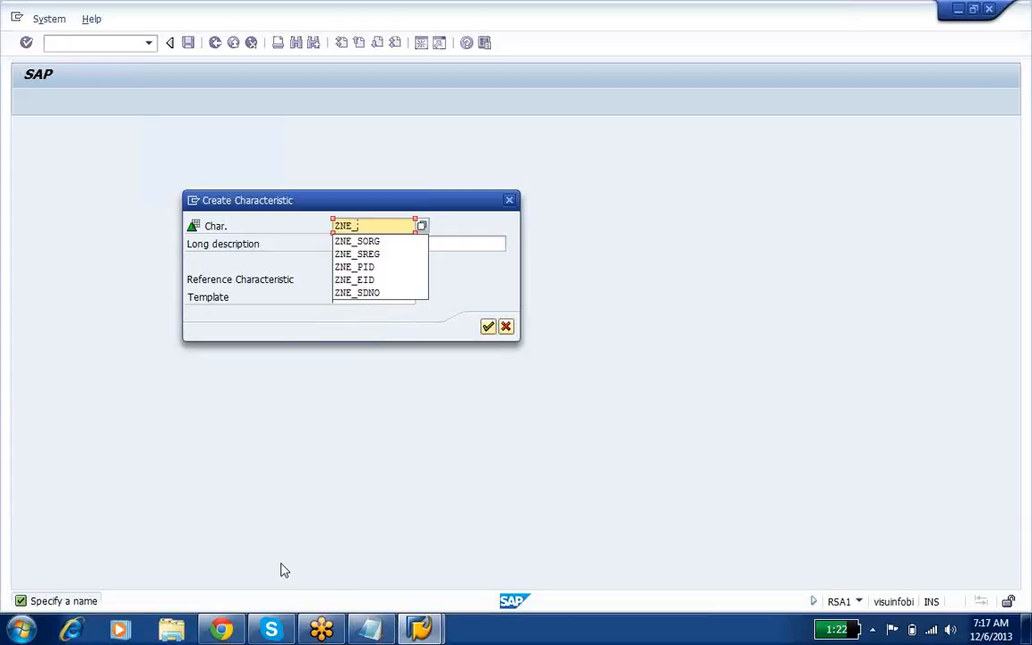
text(CUN)
key(Tab)
text(COUNTRY)
key(Return)
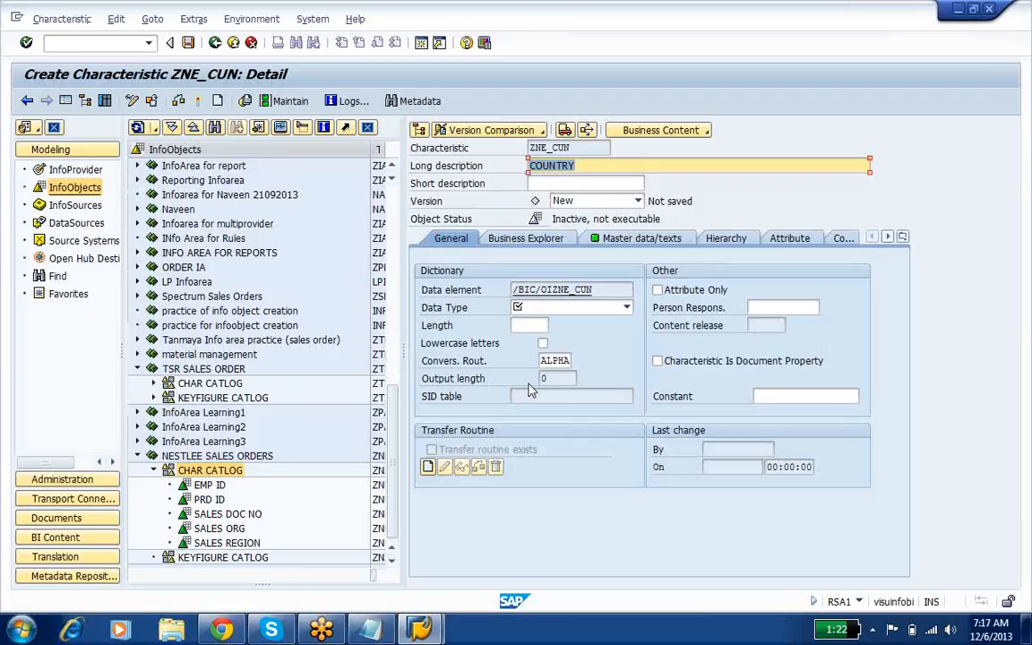
Step: Set the data type of ZNE_CUN to CHAR with length 13 and activate the characteristic
click(555, 310)
click(555, 310)
click(551, 322)
click(554, 326)
text(1)
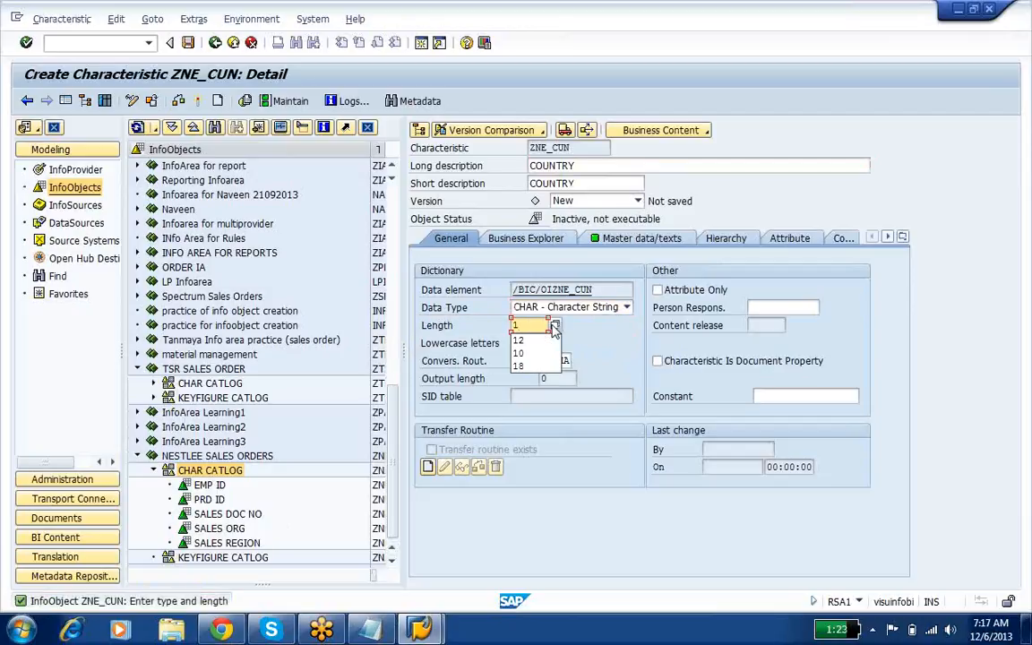
text(3)
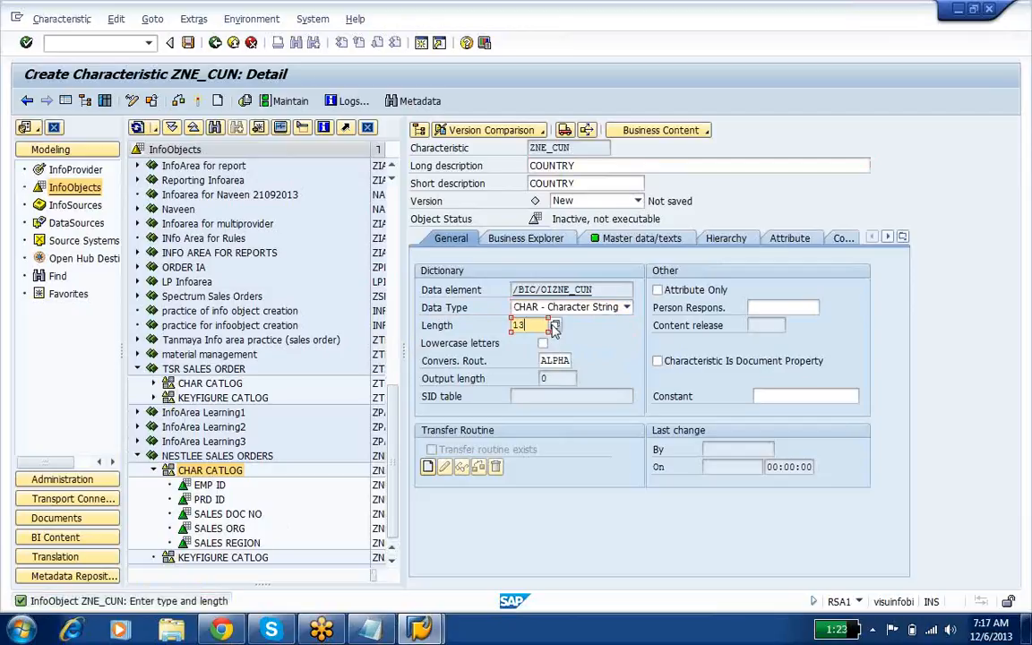
click(216, 101)
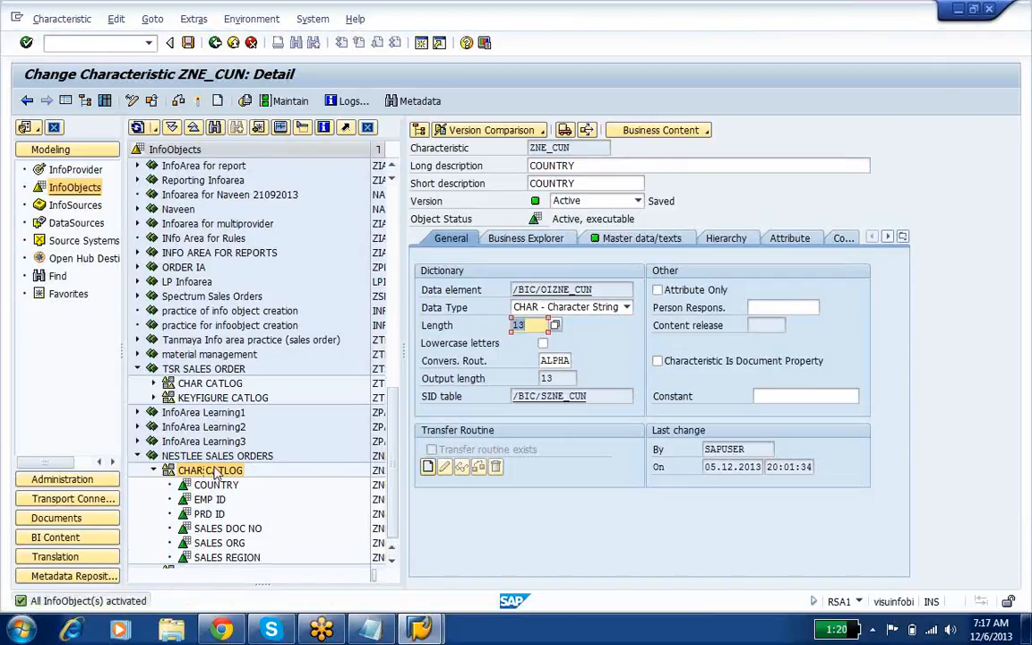
Step: Create a key figure named ZNE_SQTY with the long description SALES QTY in KEYFIGURE CATLOG under NESTLEE SALES ORDERS
click(390, 568)
click(390, 566)
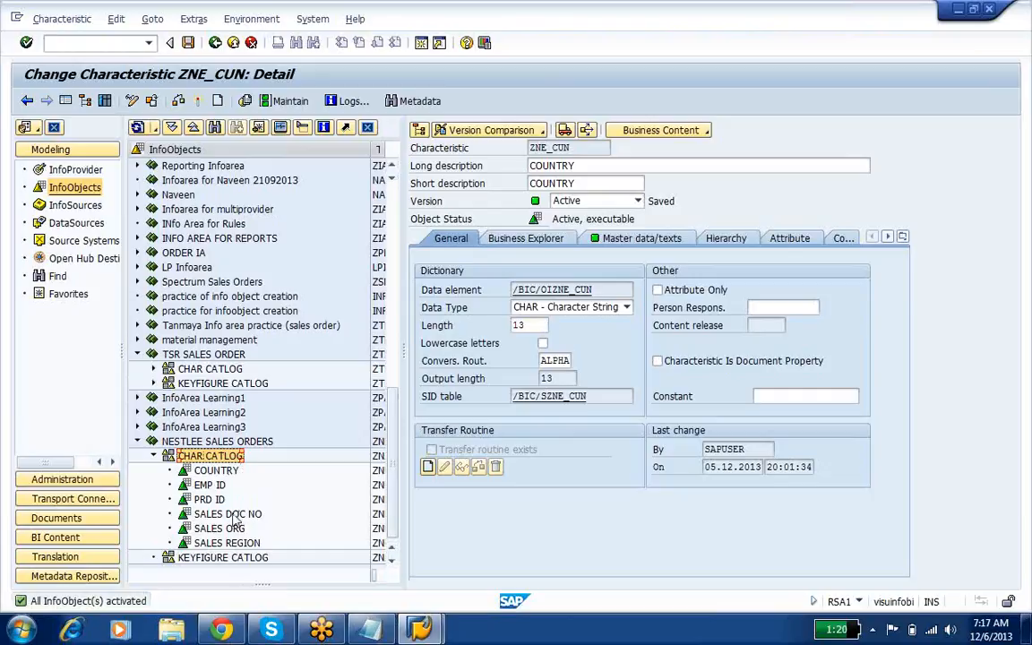
right_click(240, 559)
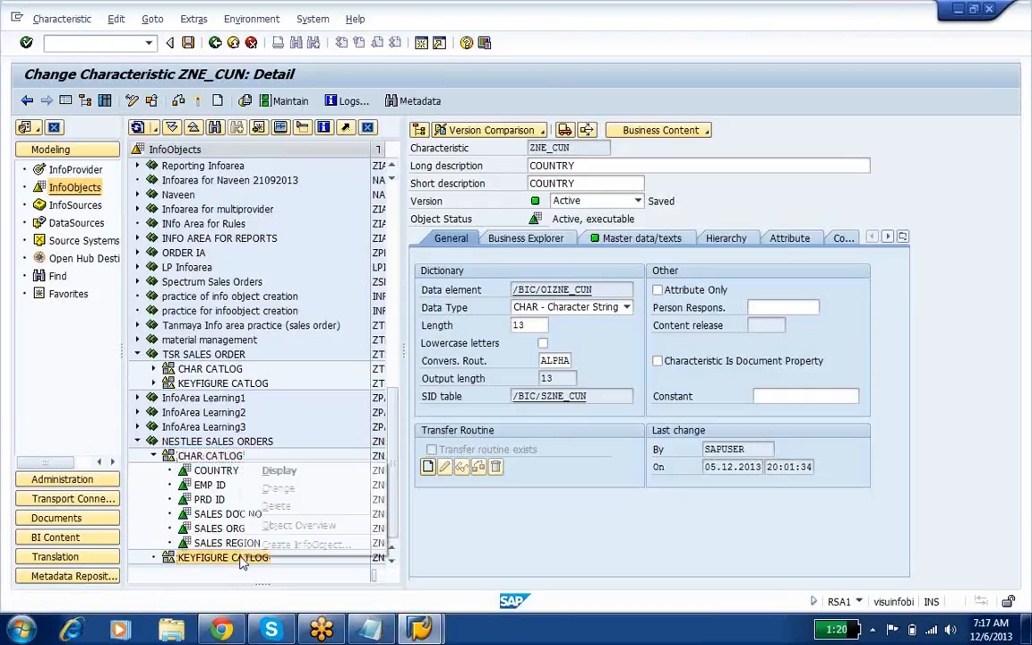
click(187, 486)
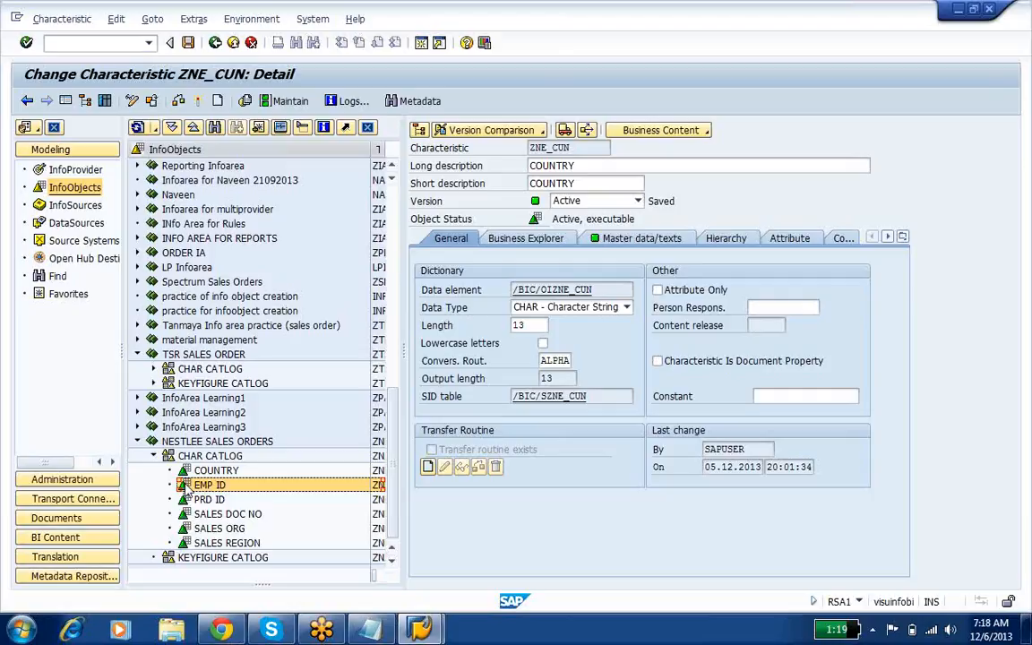
click(234, 559)
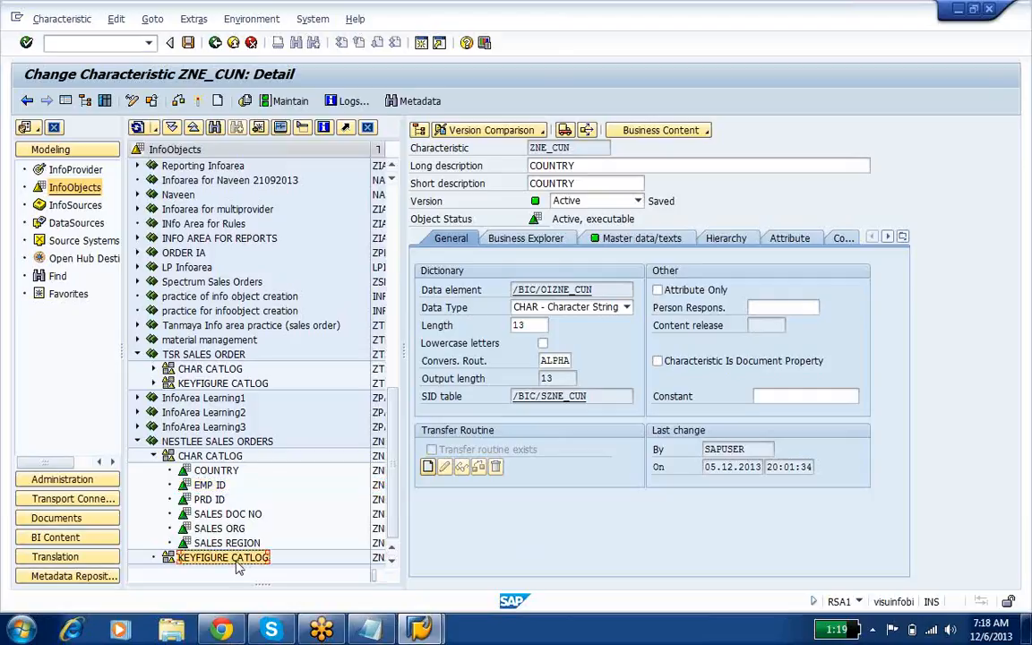
right_click(238, 567)
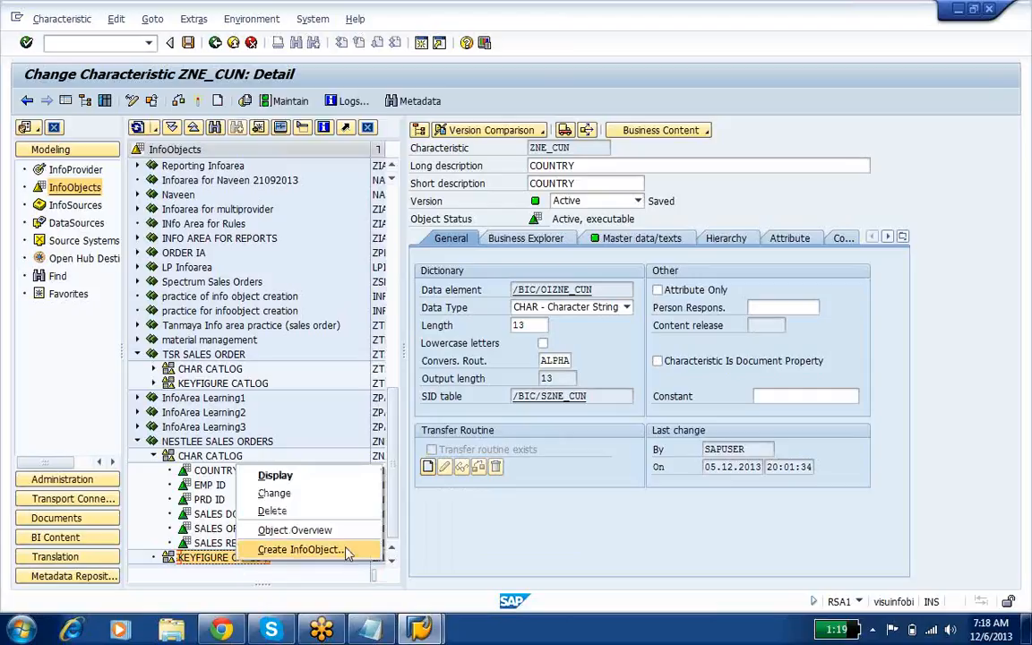
click(300, 548)
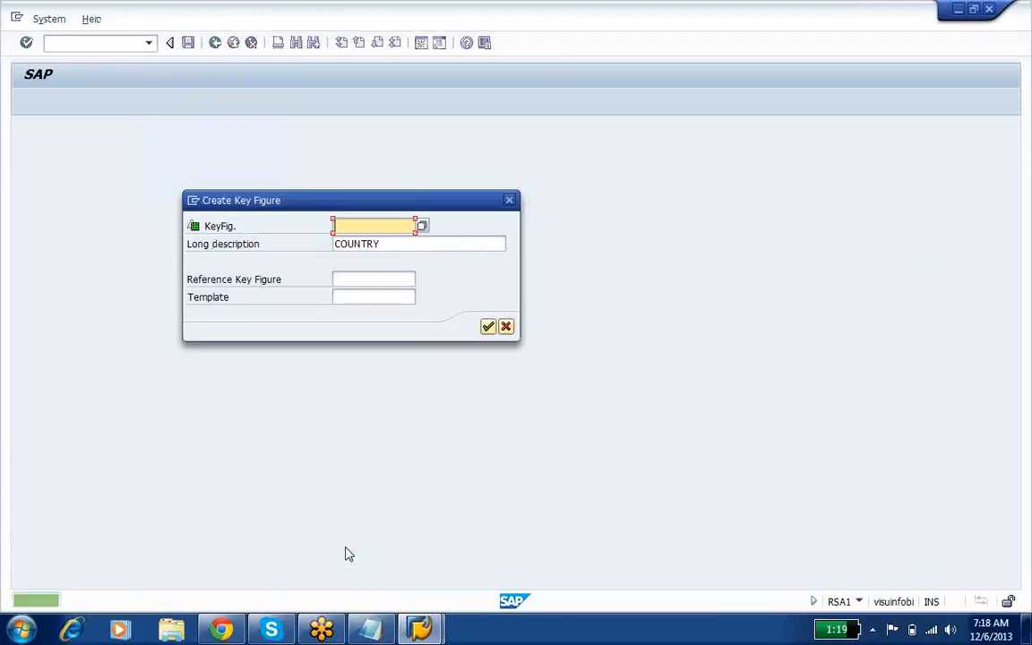
text(ZN)
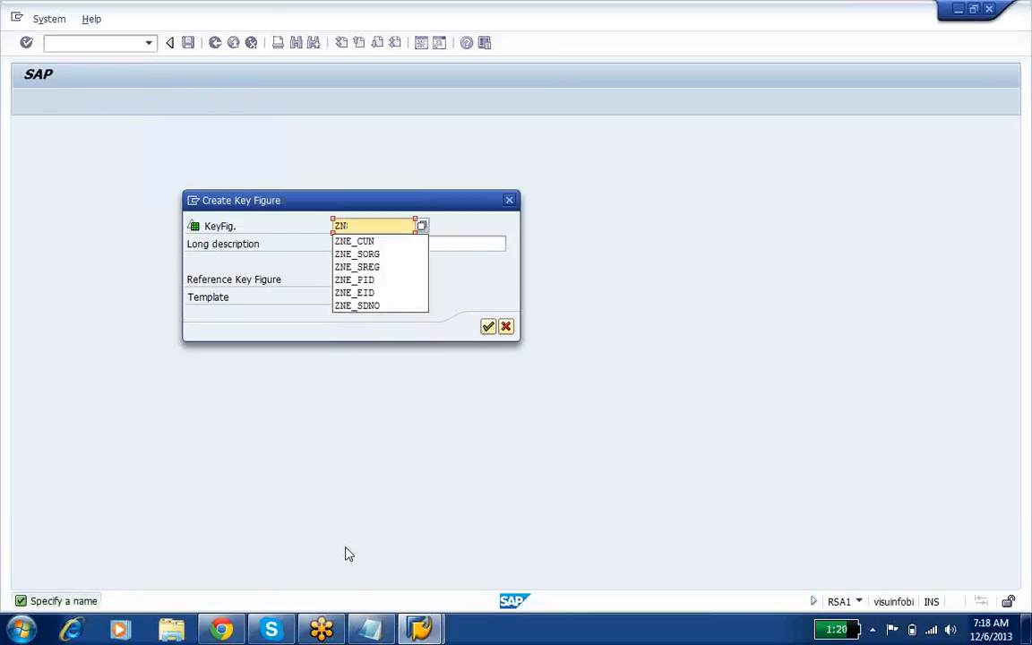
text(E_SQTY)
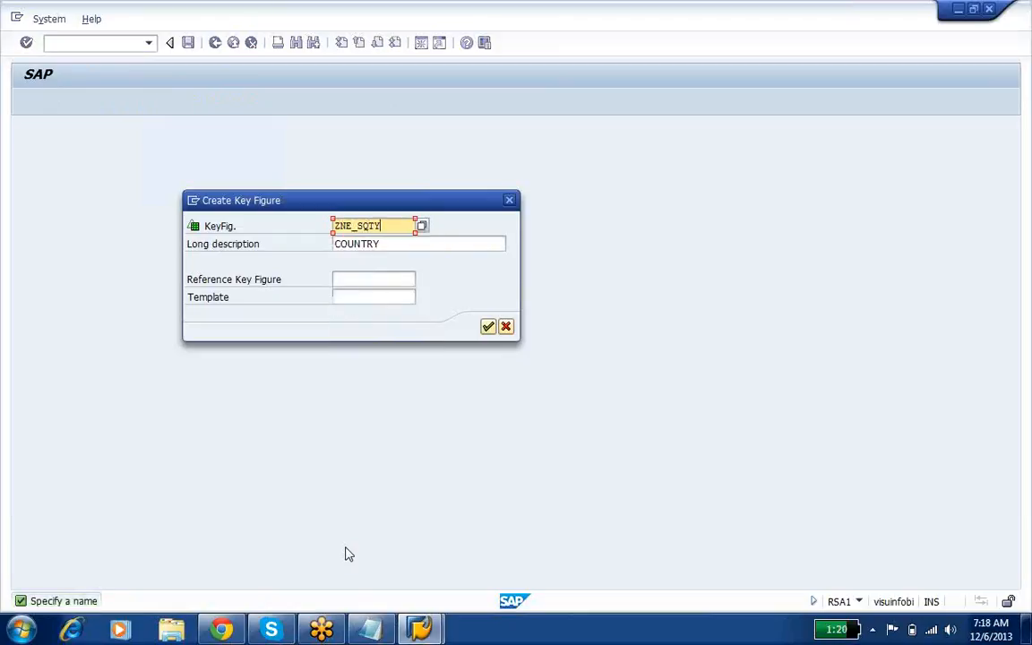
key(Tab)
text(SALES)
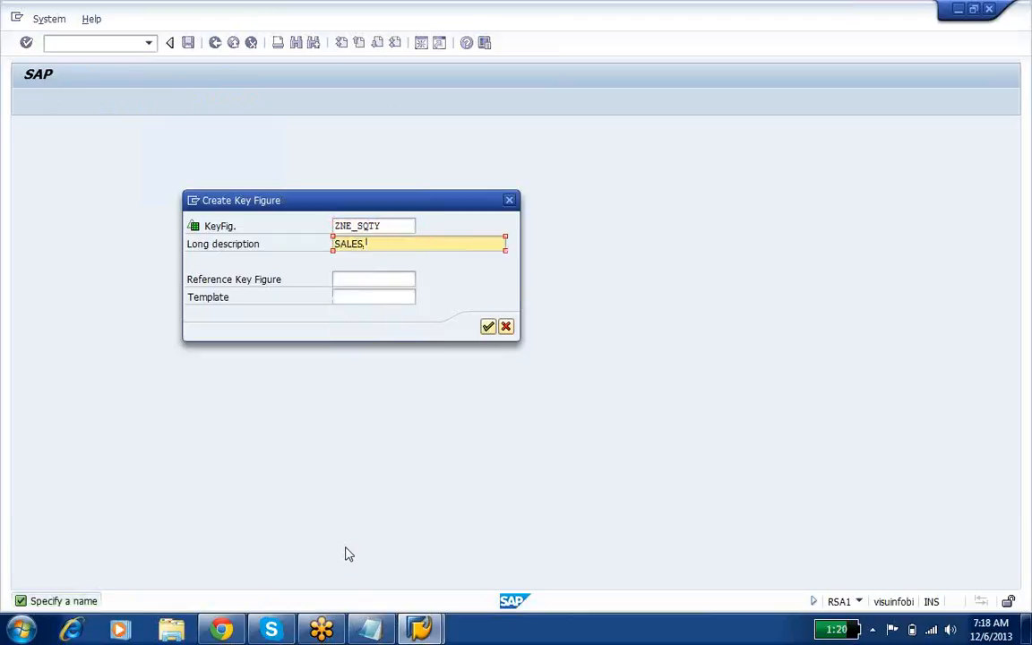
text( QTY)
click(488, 327)
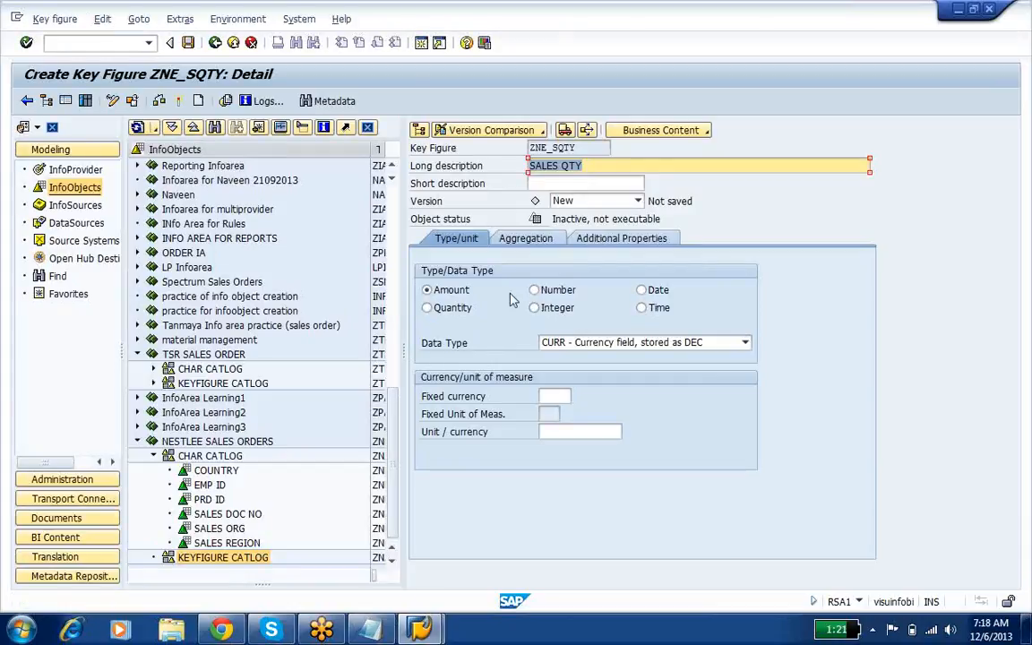
Step: Set the type of ZNE_SQTY to Quantity with 0UNIT as its unit and activate the key figure
click(448, 309)
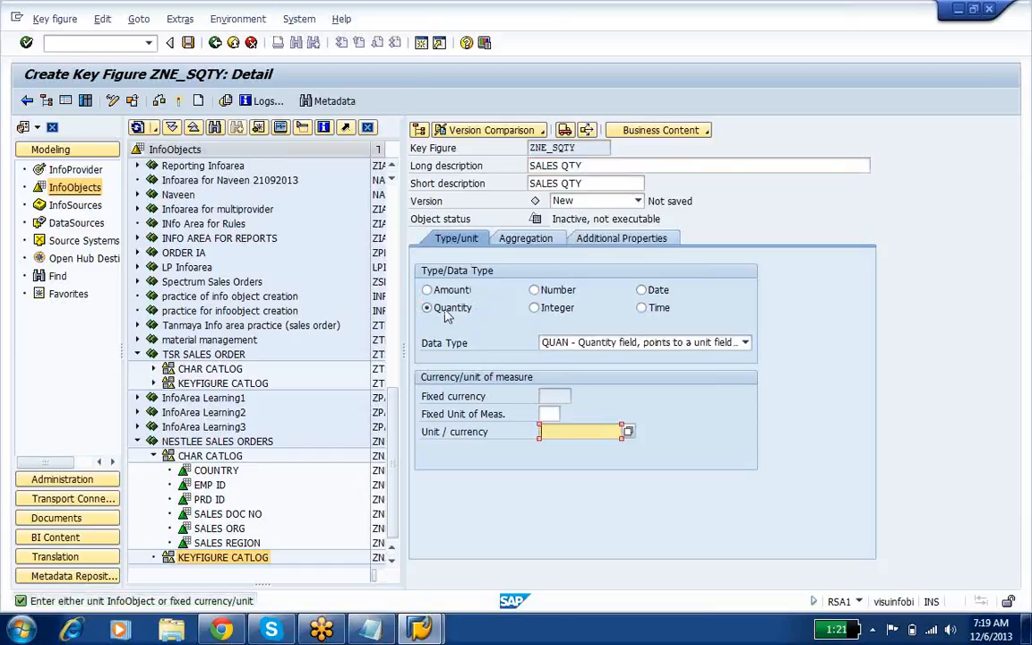
text(0UN)
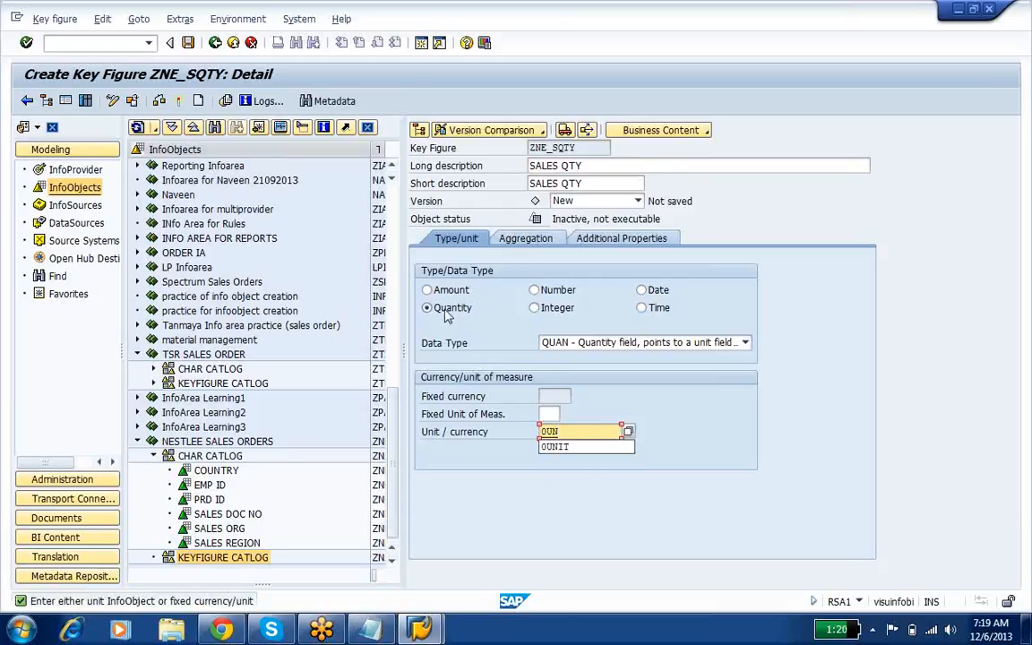
key(Down)
key(Return)
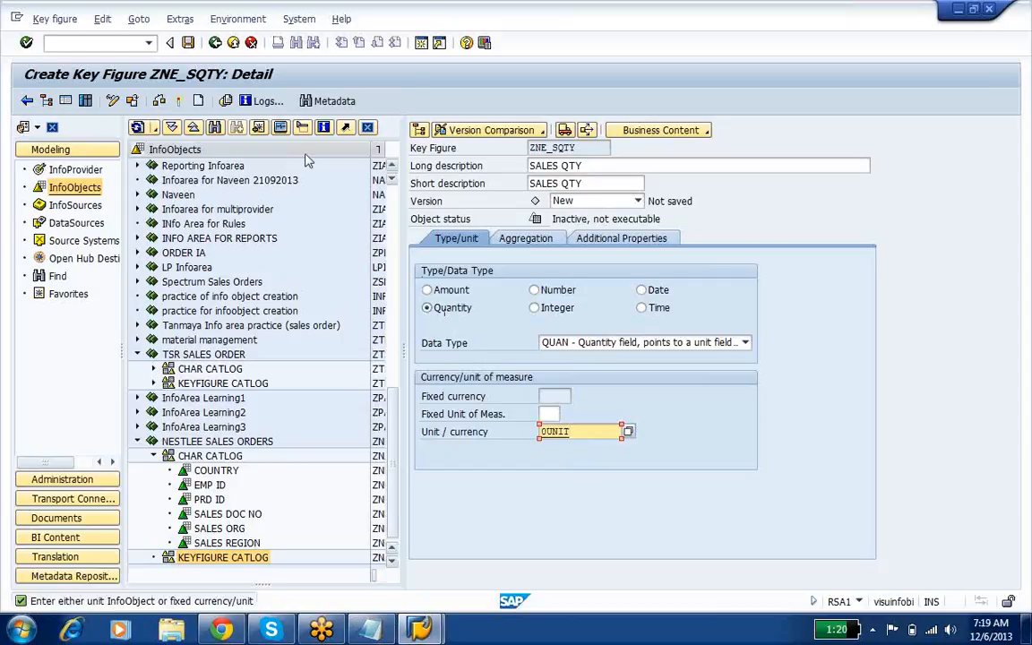
click(180, 100)
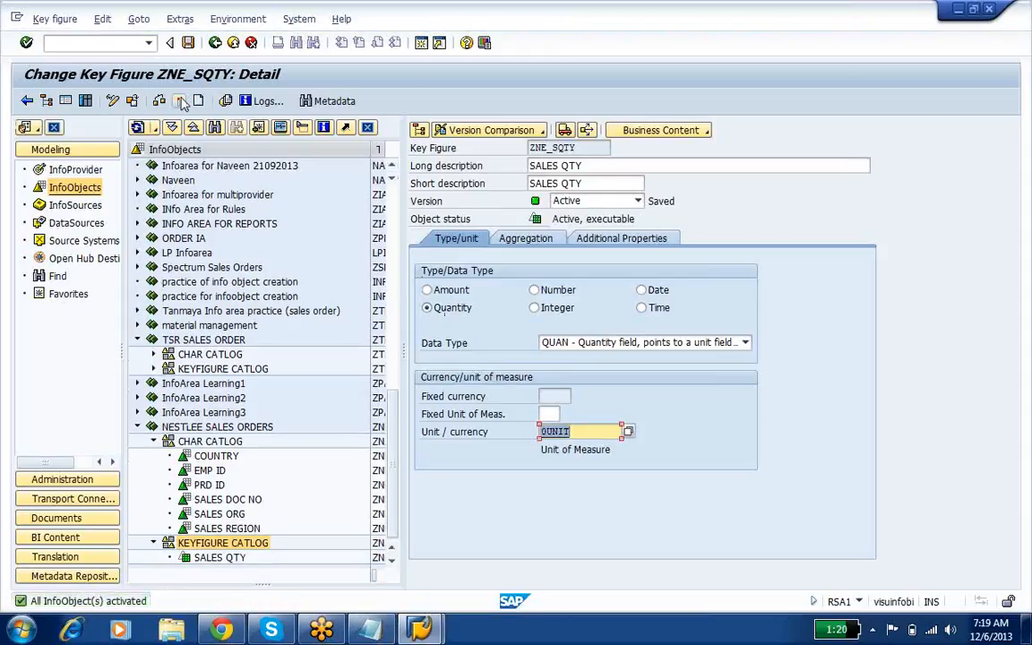
Step: Create a key figure named ZNE_REV with the long description SALES REVENUE in KEYFIGURE CATLOG under NESTLEE SALES ORDERS
right_click(240, 543)
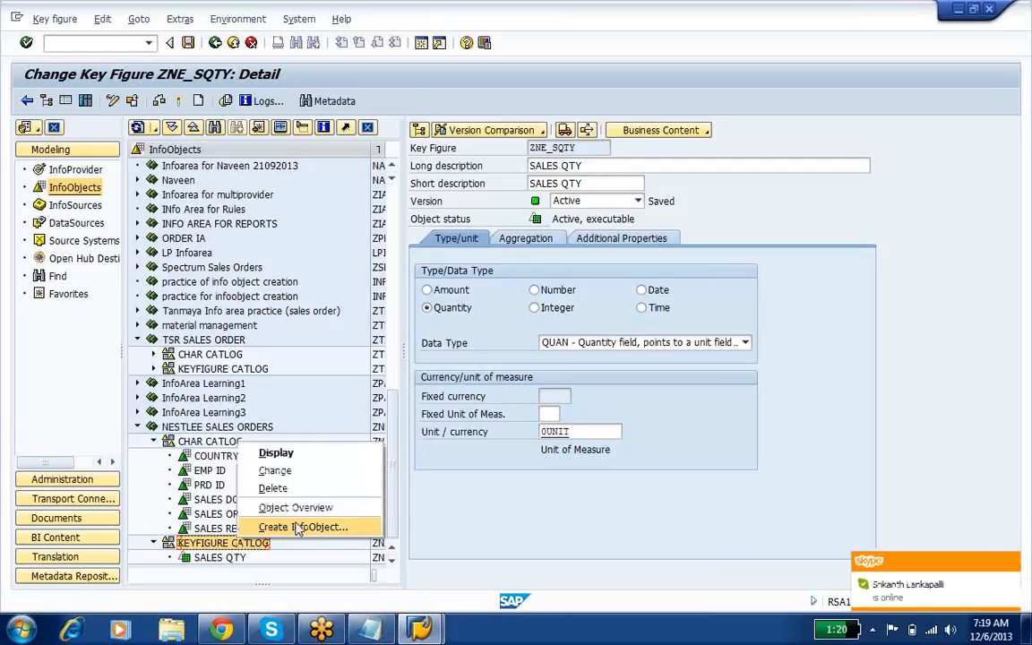
click(298, 528)
text(ZN)
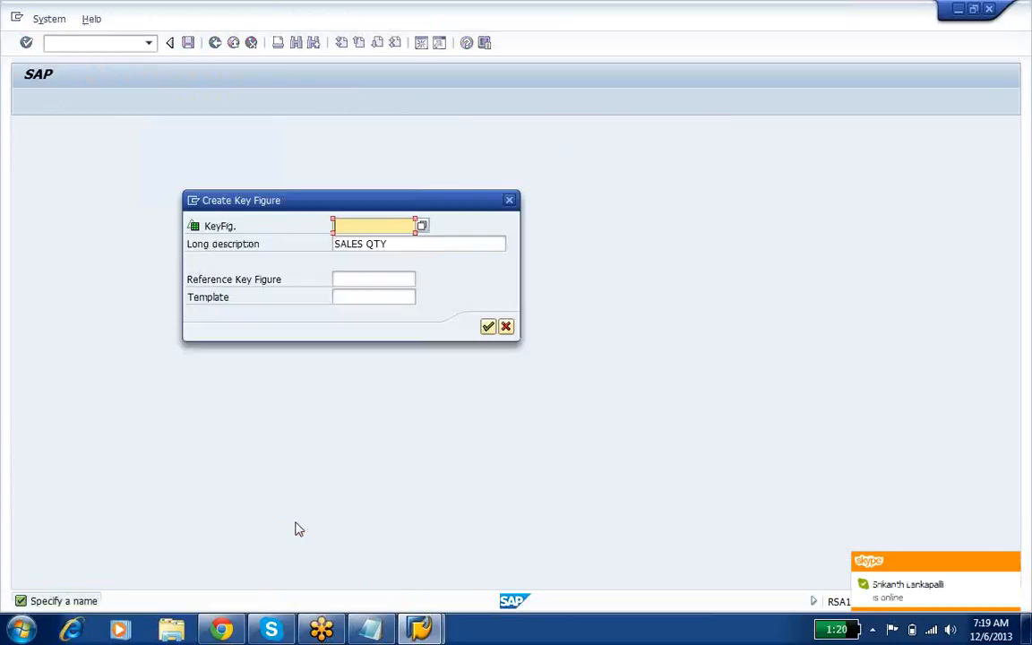
text(E_REV)
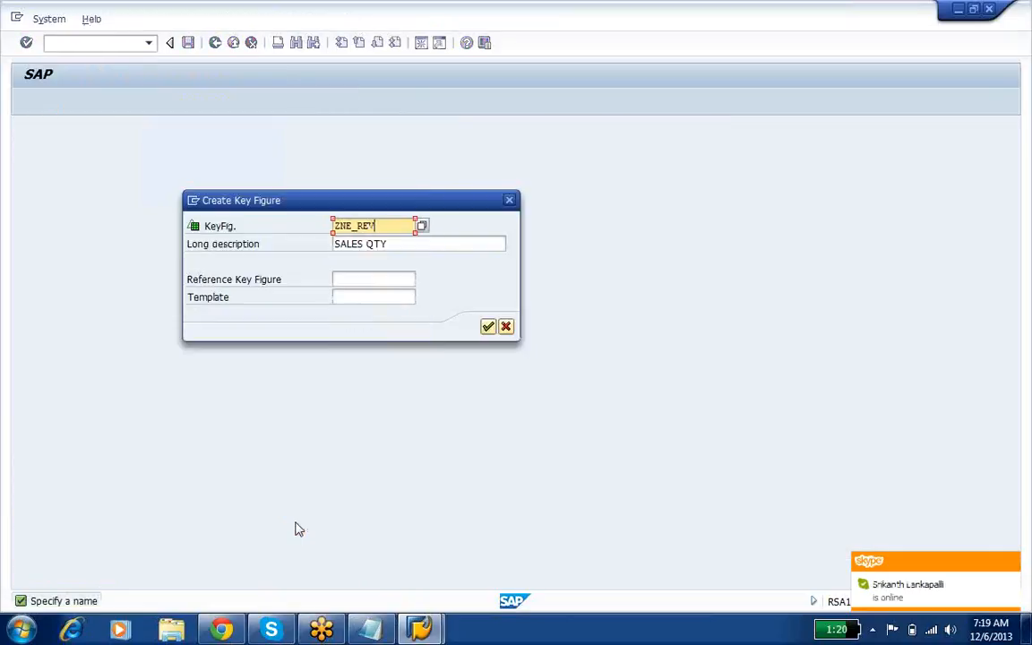
key(Tab)
text(SA)
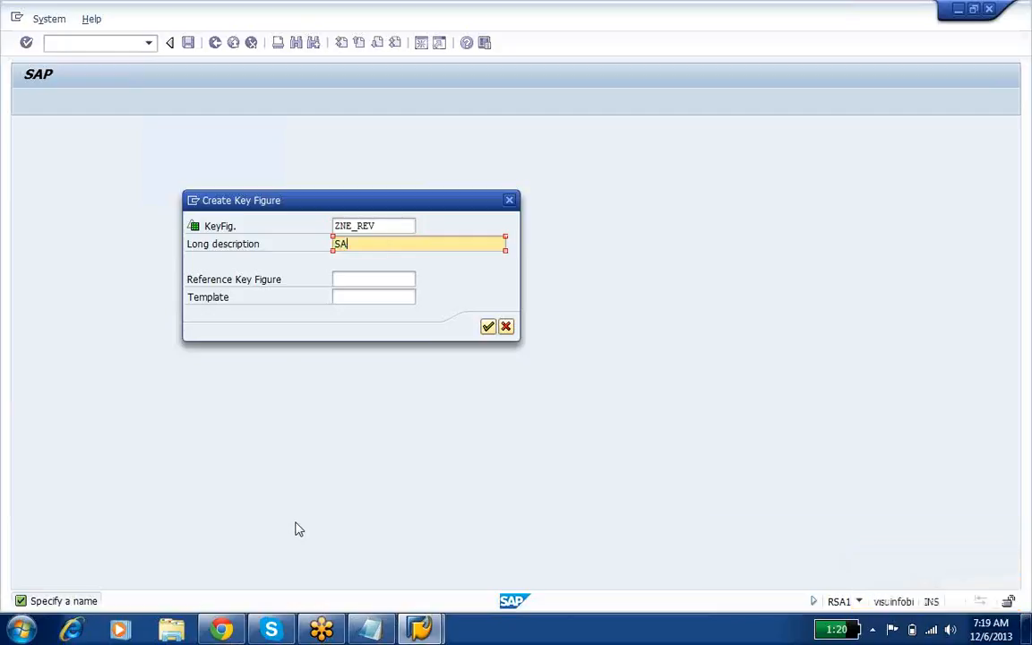
text(LES REVENUE)
click(488, 327)
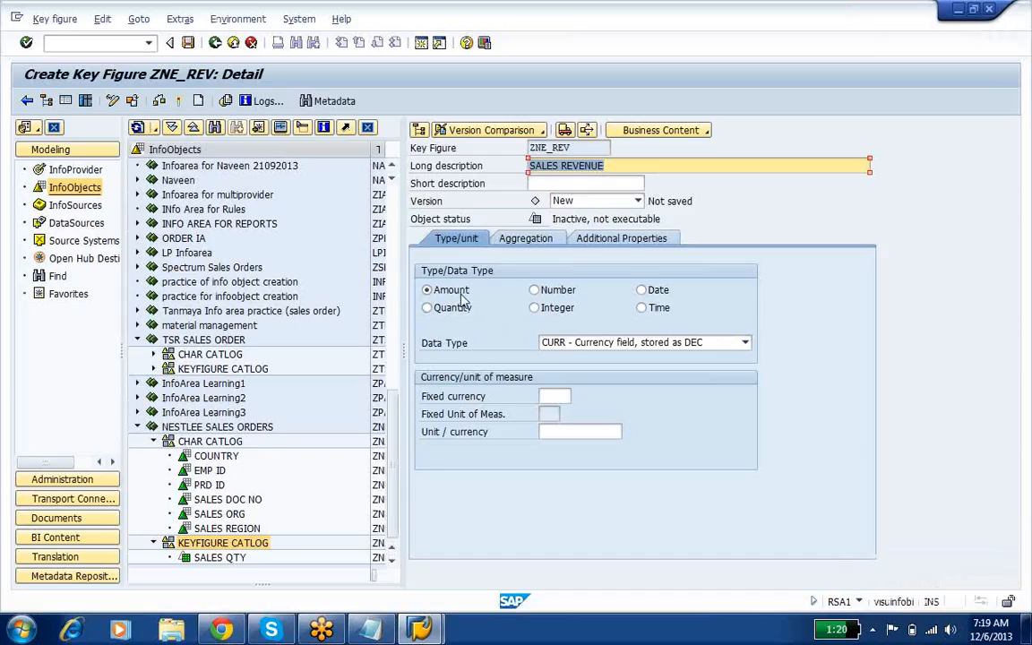
Step: Assign 0CURRENCY as the unit/currency of the Amount key figure ZNE_REV and activate it
key(Return)
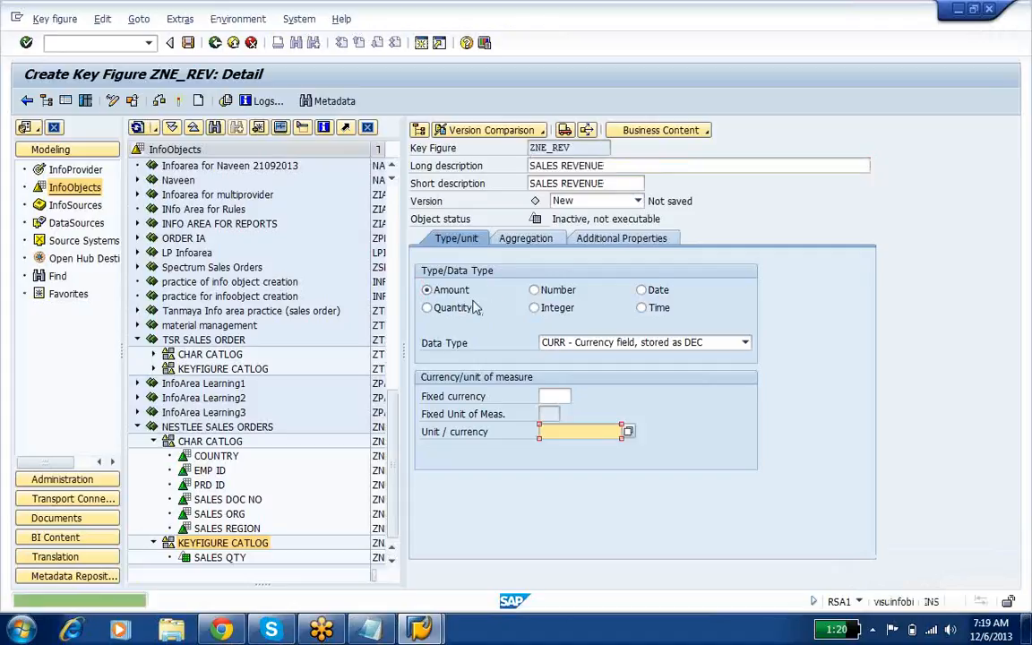
click(555, 431)
text(0)
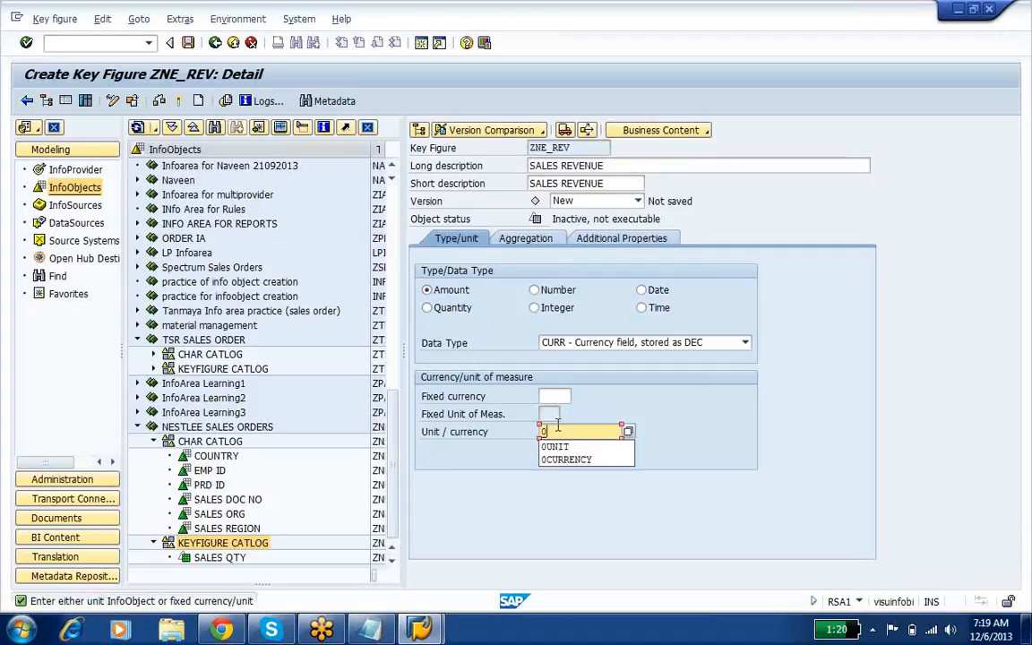
key(Down)
key(Down)
key(Return)
key(Return)
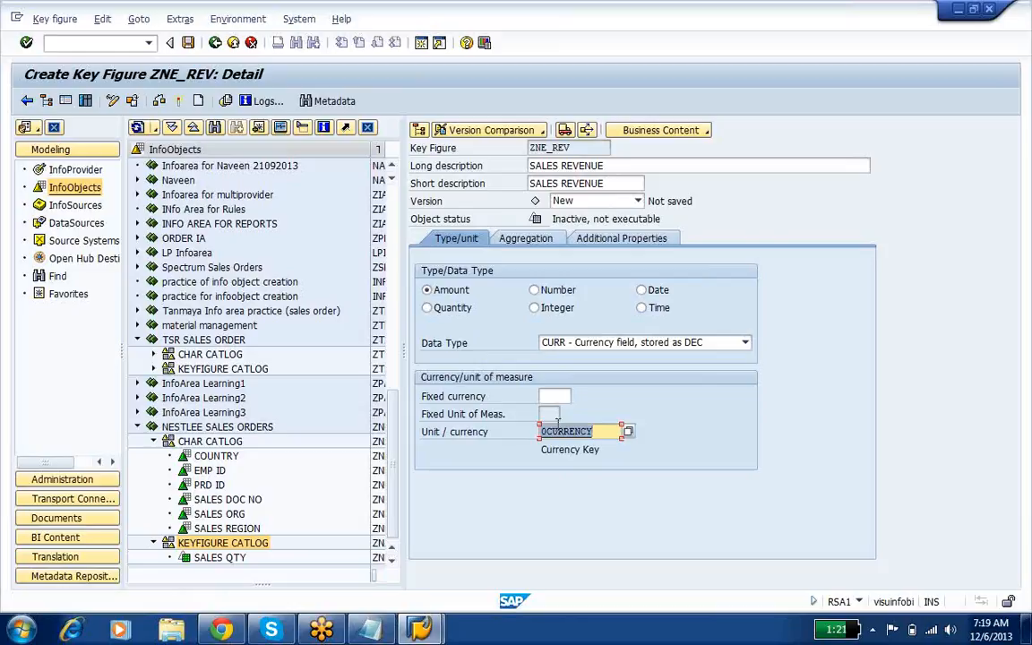
click(602, 429)
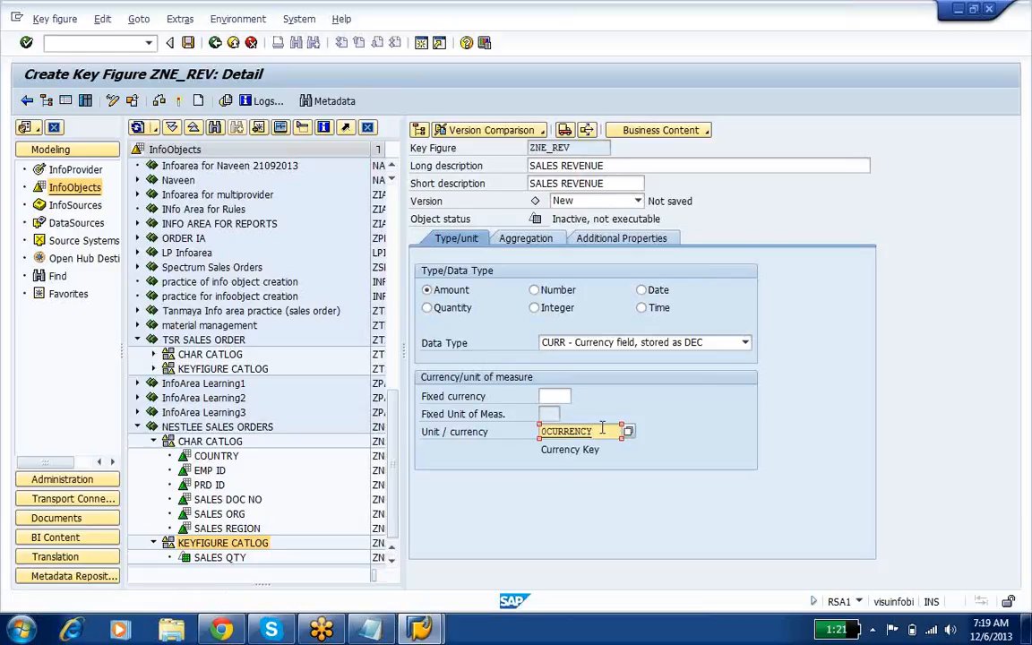
click(179, 101)
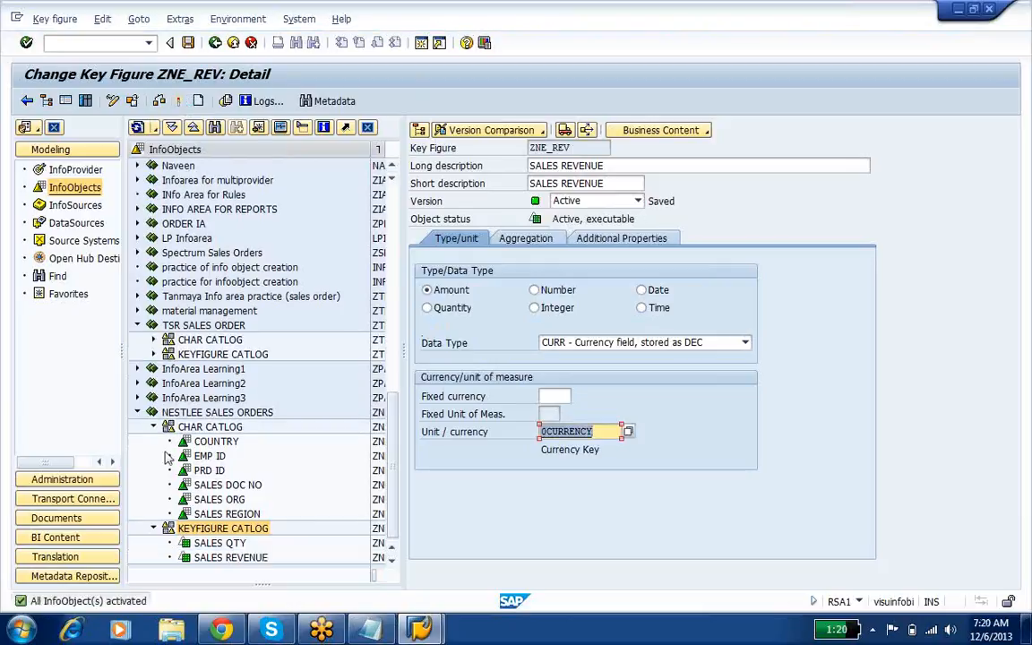
Step: Create a key figure named ZNE_COST with the long description SALES COST in KEYFIGURE CATLOG under NESTLEE SALES ORDERS
right_click(243, 534)
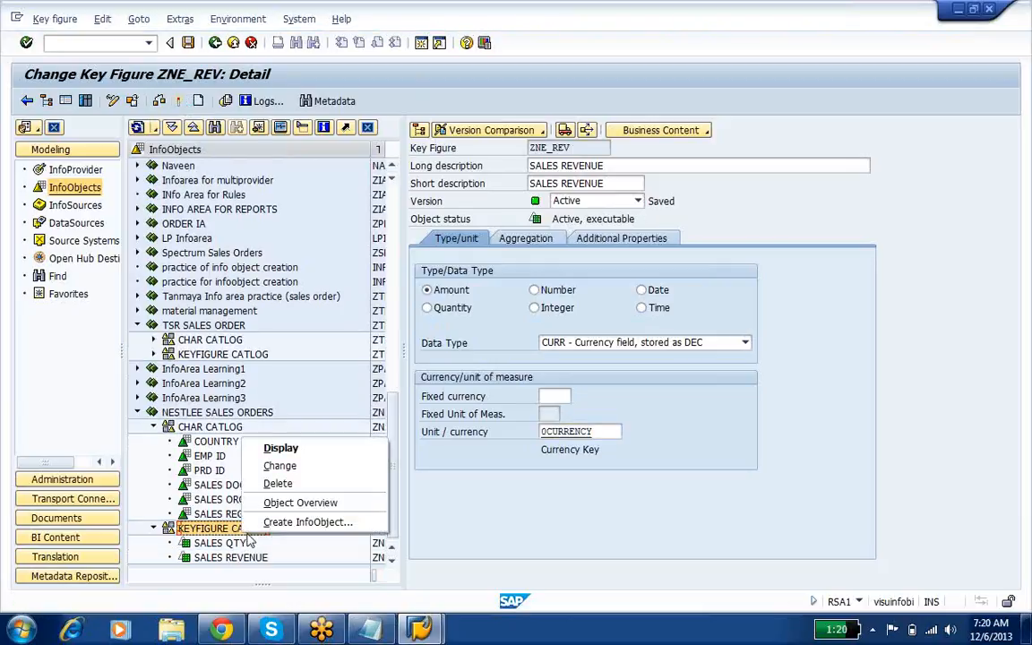
click(296, 522)
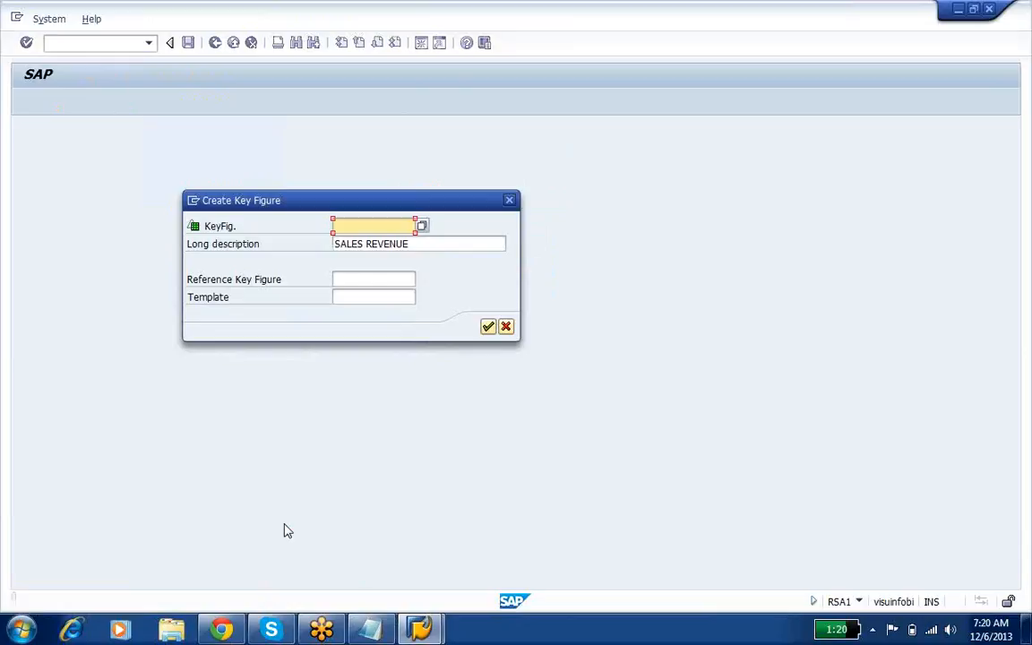
text(ZNE)
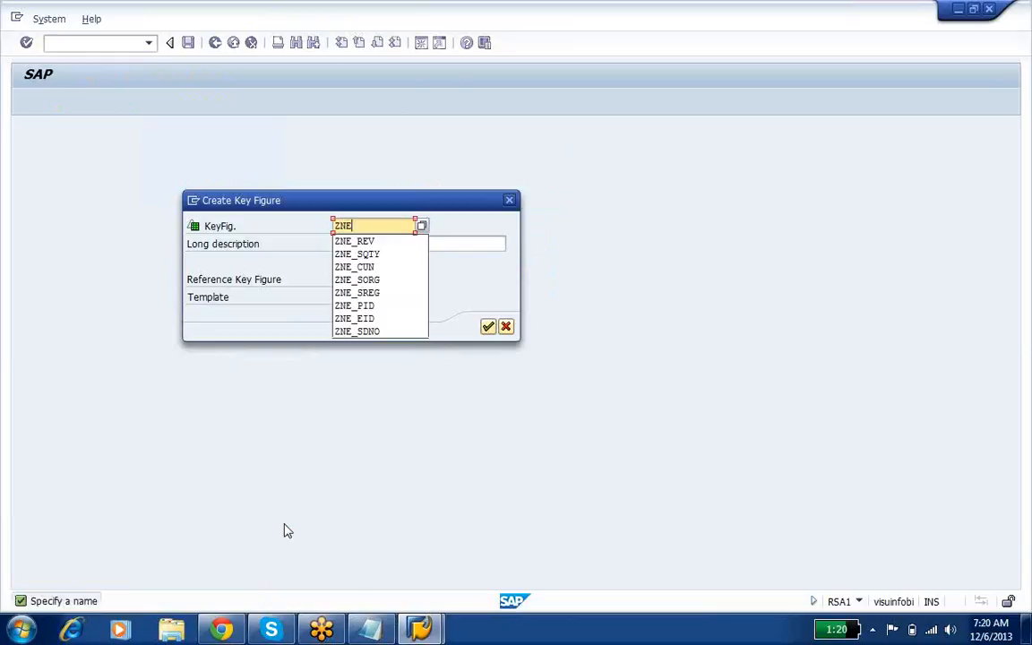
text(_COST)
key(Tab)
text(SALES COST)
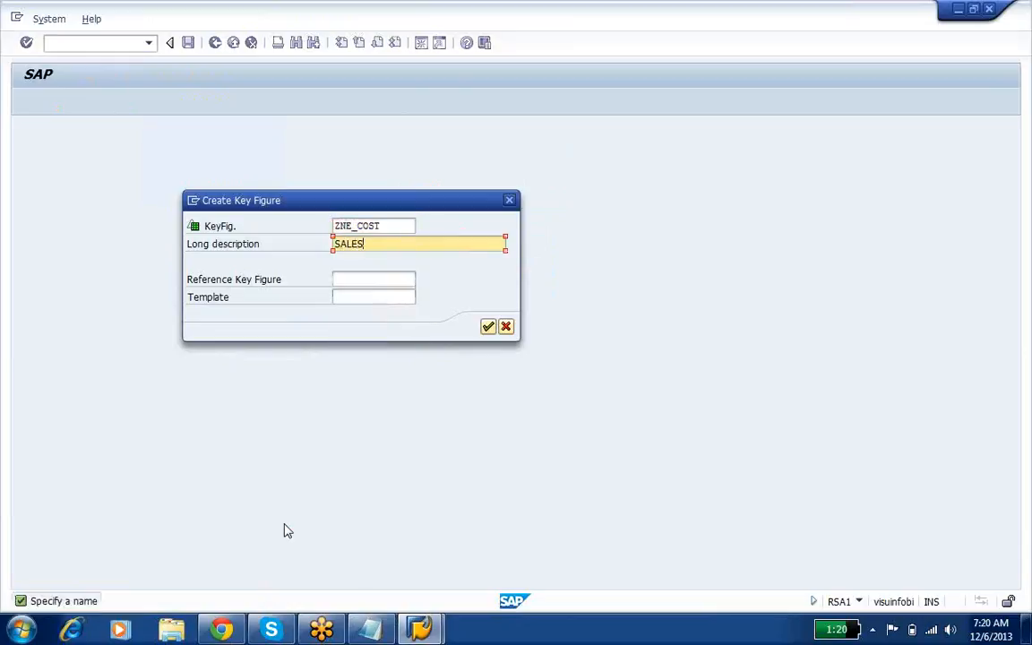
key(Return)
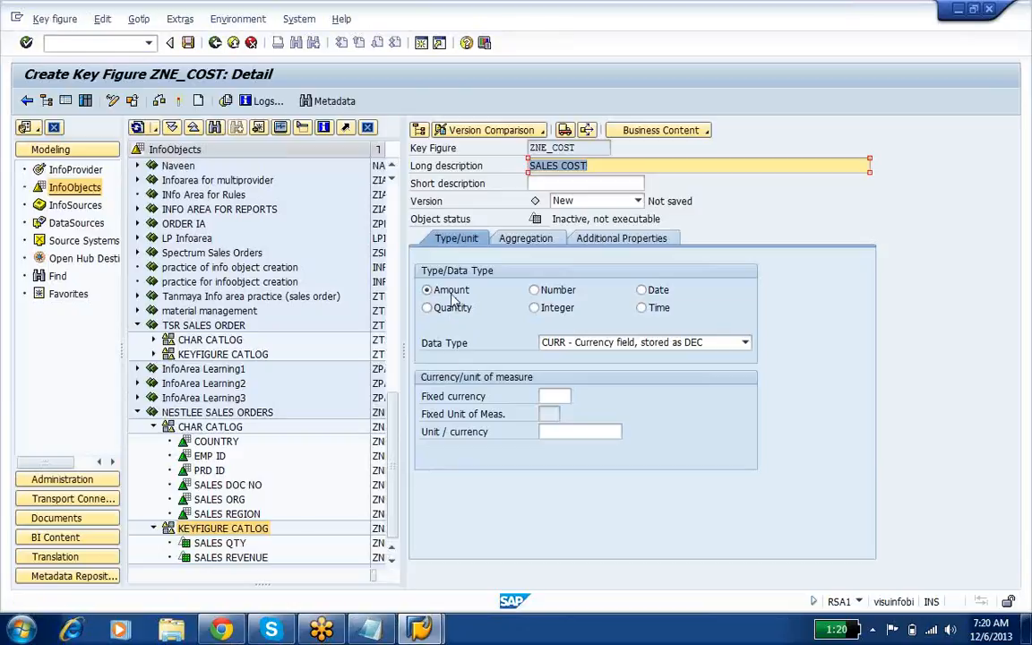
Step: Keep ZNE_COST as an Amount key figure, assign 0CURRENCY as its unit/currency, and activate it
click(453, 296)
click(584, 431)
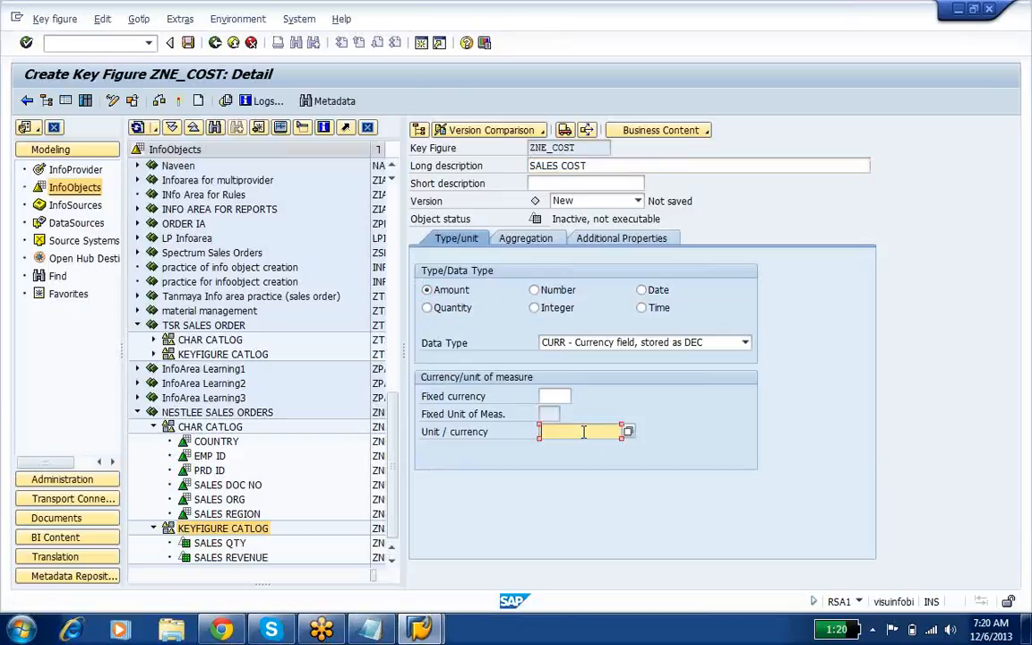
text(0)
key(Down)
key(Return)
click(160, 101)
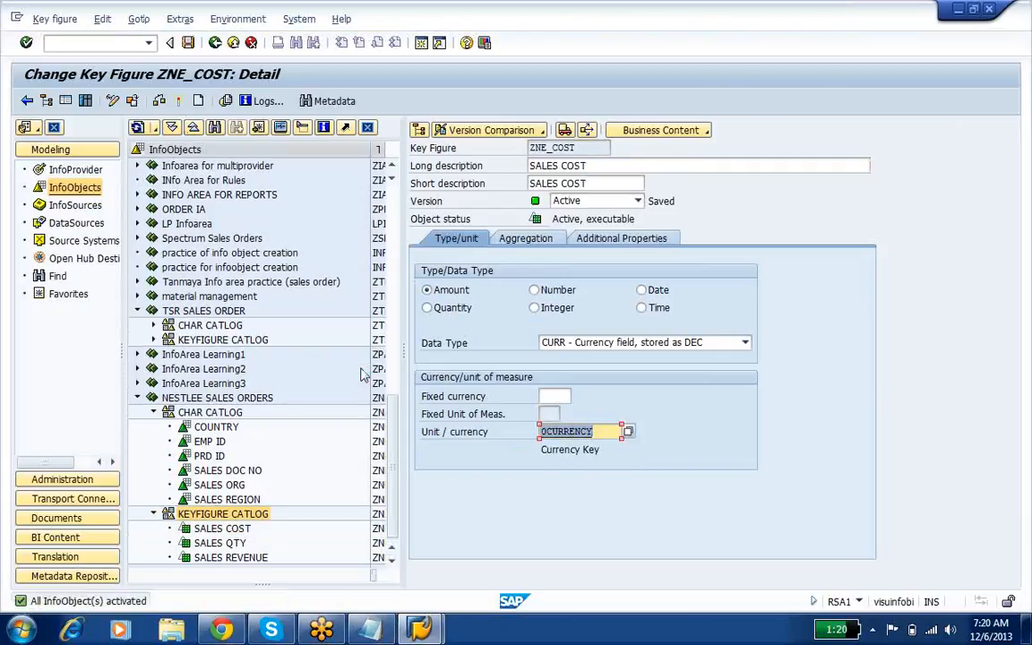
Step: Switch to the Notepad notes and examine the line linking the fact, dimension, SID and master data tables
click(225, 530)
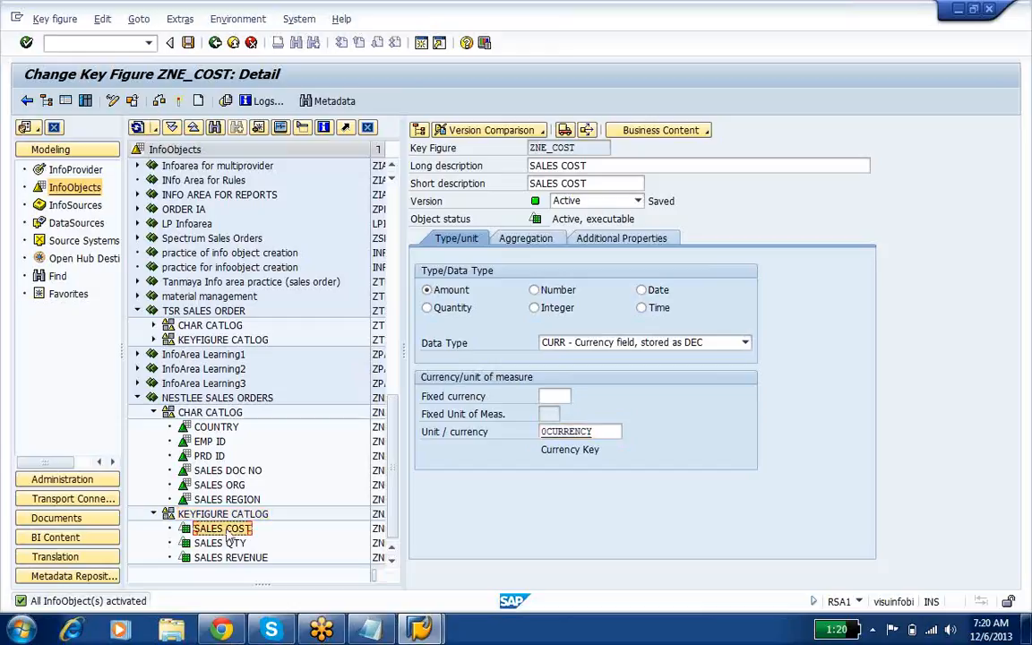
click(371, 630)
drag(227, 250, 483, 281)
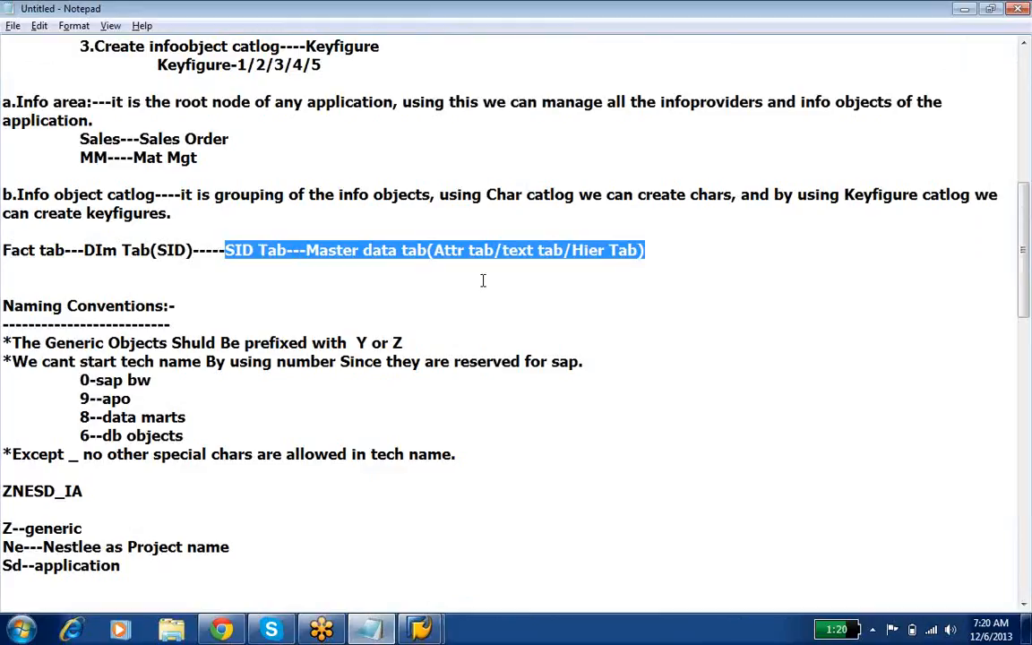
click(194, 250)
drag(193, 250, 2, 231)
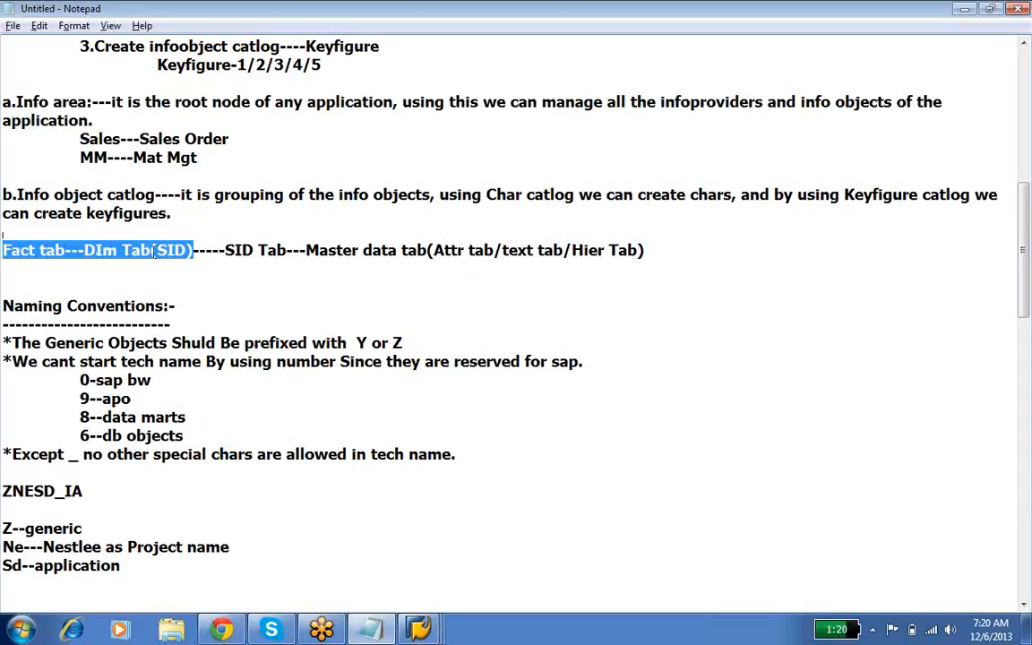
drag(187, 250, 565, 264)
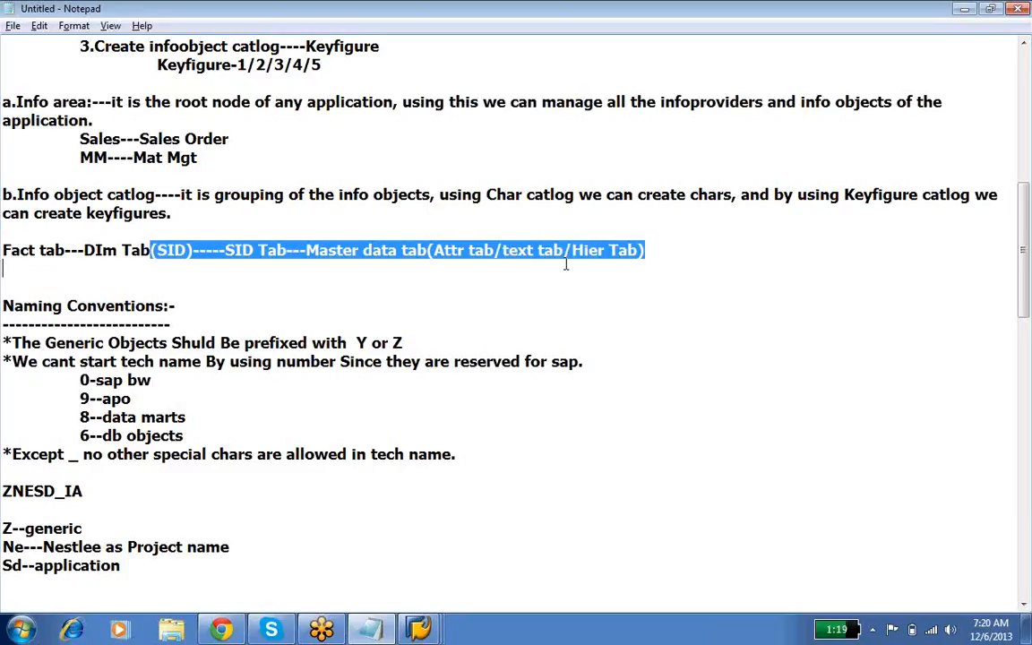
Step: Highlight the "Fact tab---DIm Tab(SID)" part of the table line in the notes
click(192, 250)
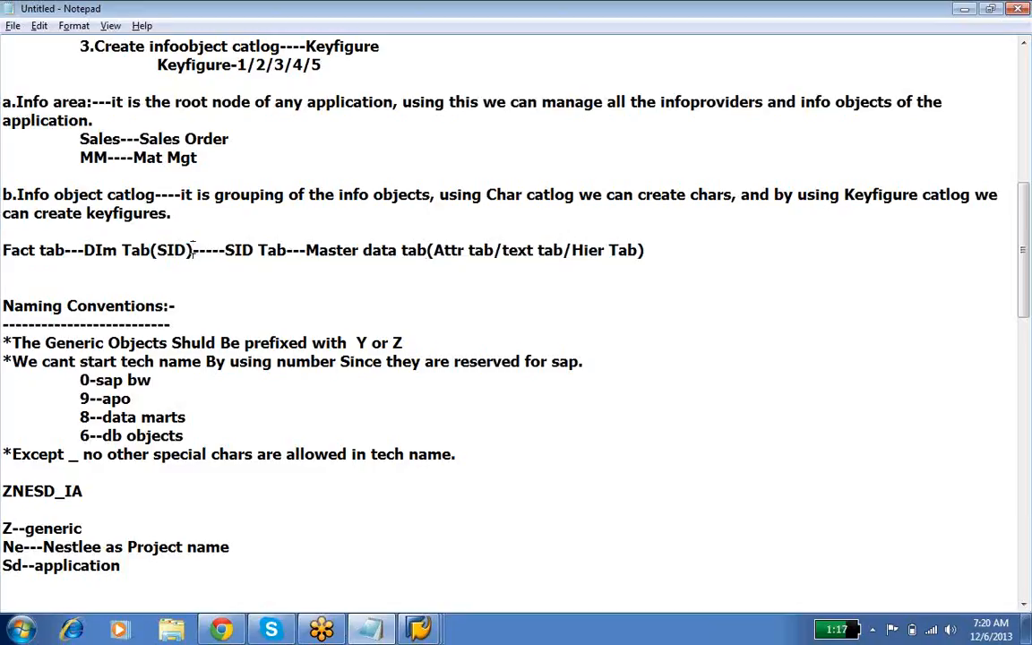
drag(193, 250, 32, 235)
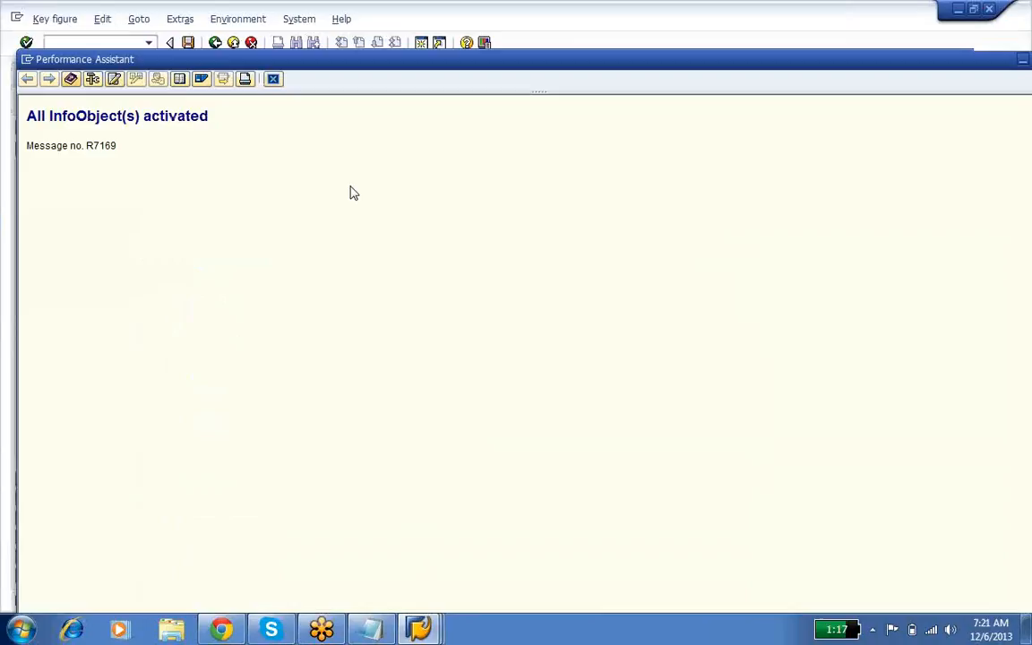
Step: Switch to SAP and create a key figure named ZNE_NITM with the long description NO OF ITEMS SOLD in KEYFIGURE CATLOG under NESTLEE SALES ORDERS
click(274, 77)
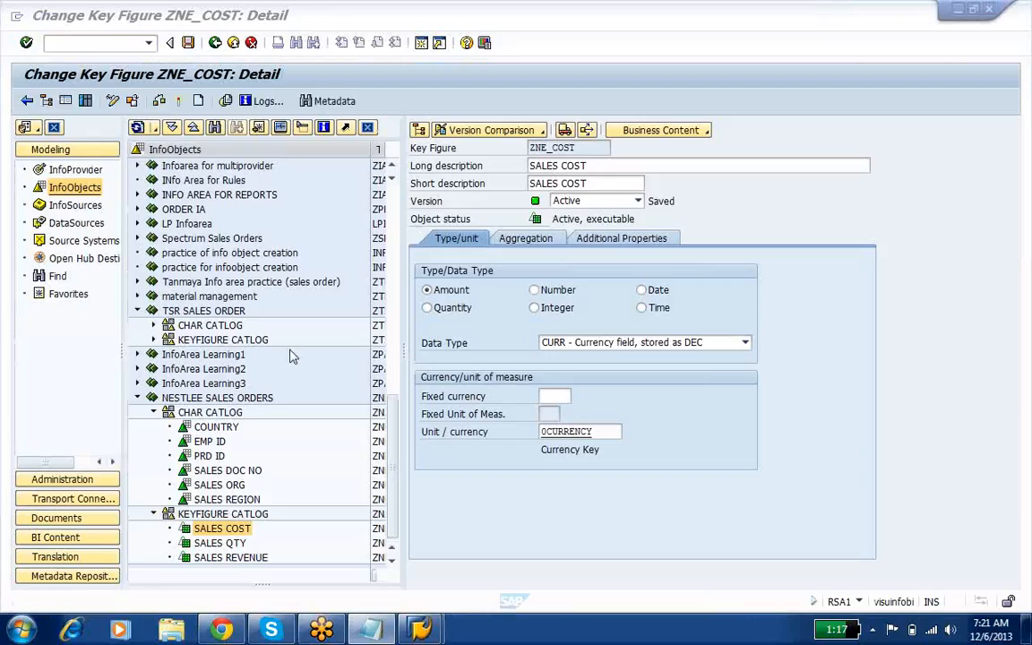
right_click(222, 515)
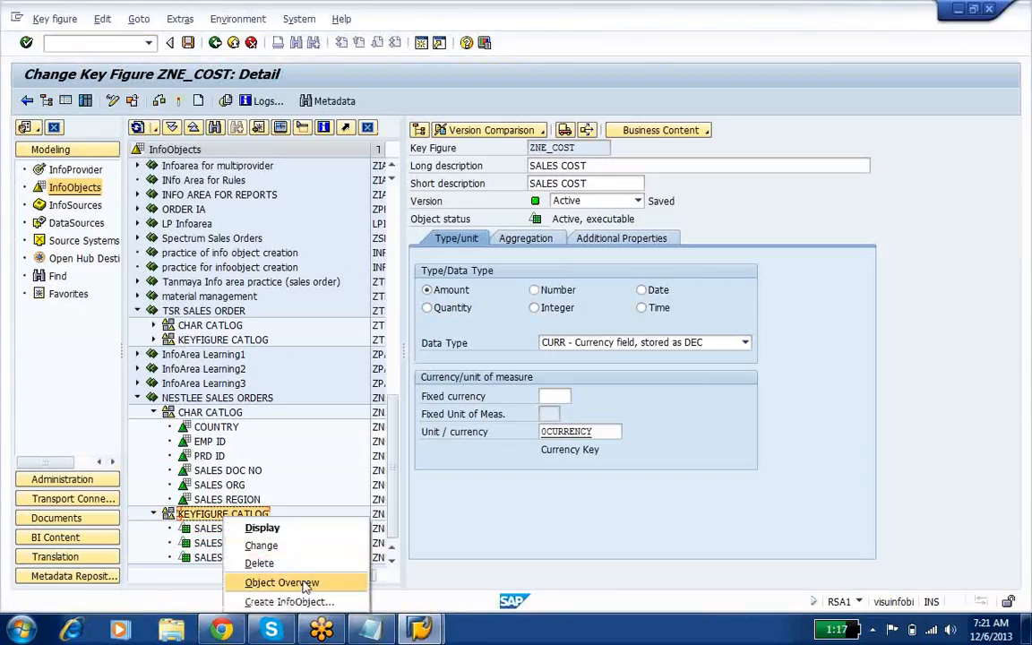
click(303, 601)
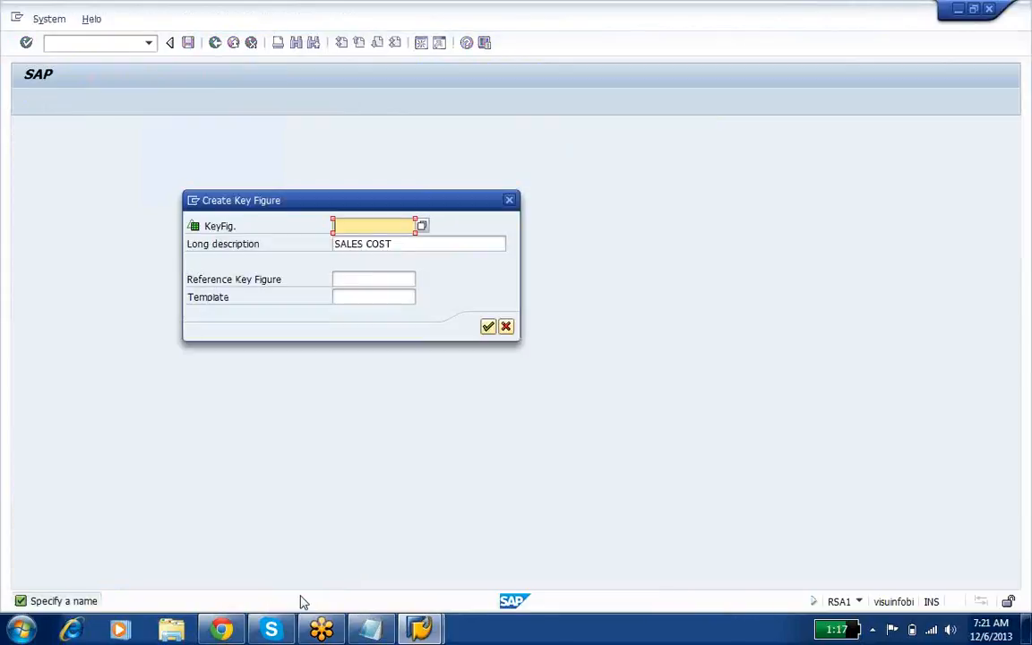
text(ZNE_)
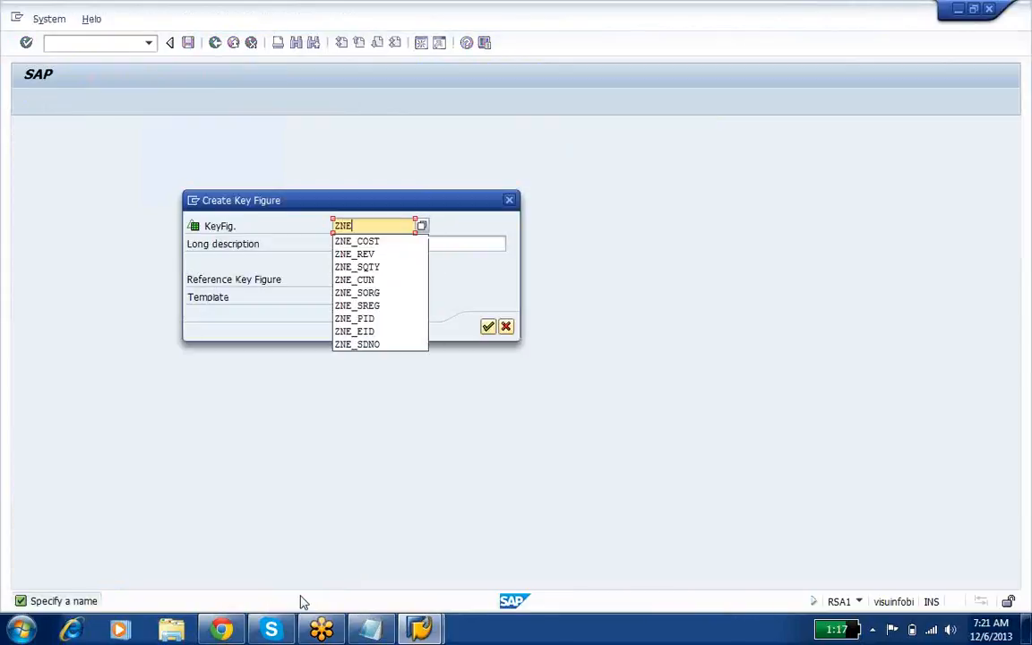
text(NITM)
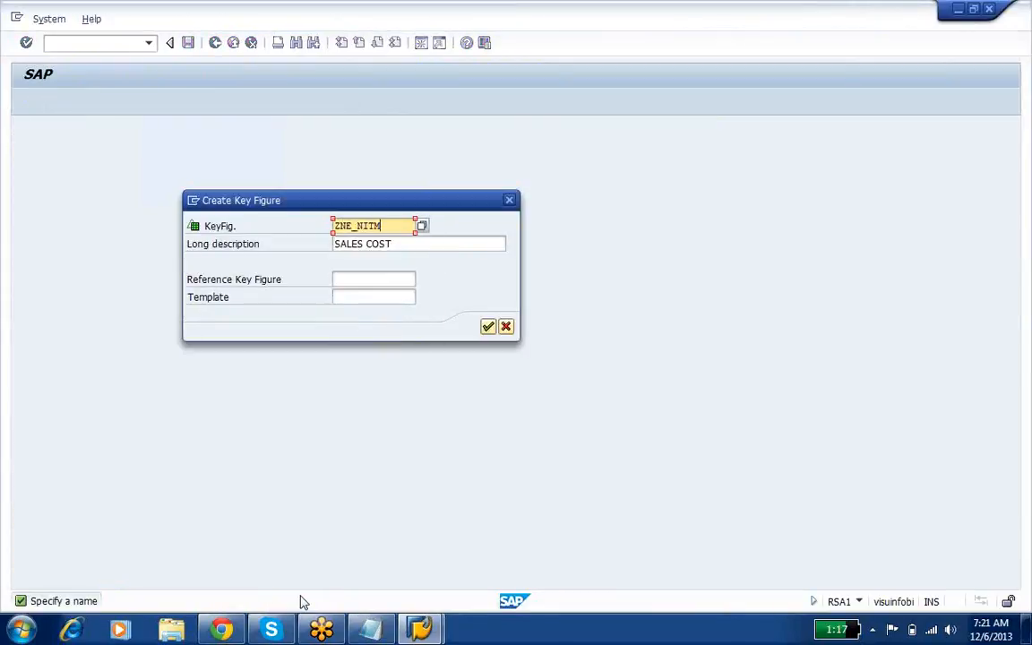
key(Tab)
text(NO.OF )
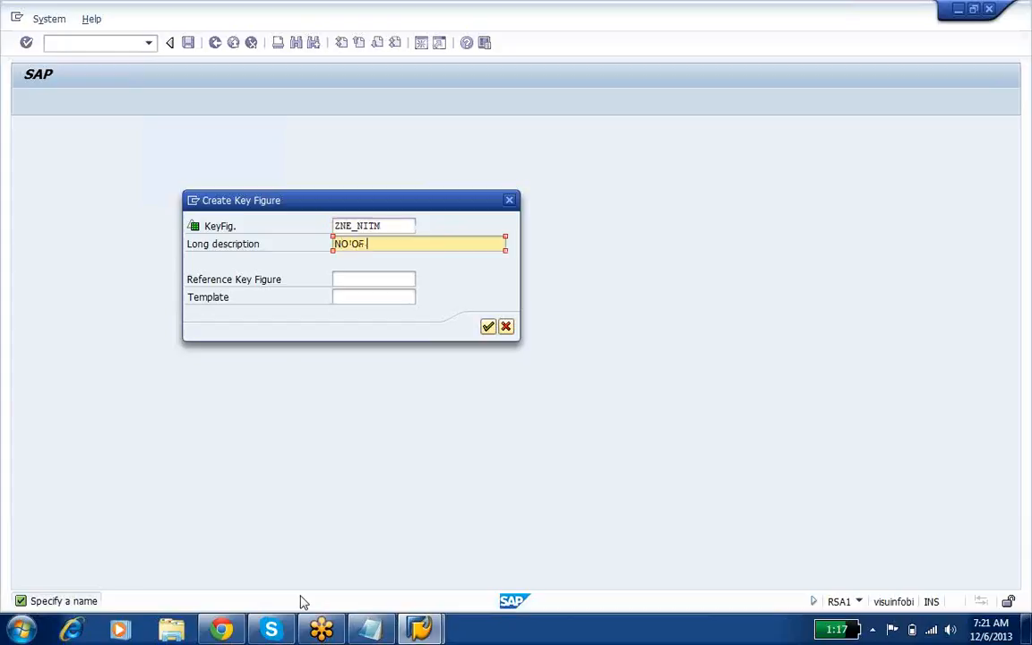
text(ITEMS SOLD)
key(Return)
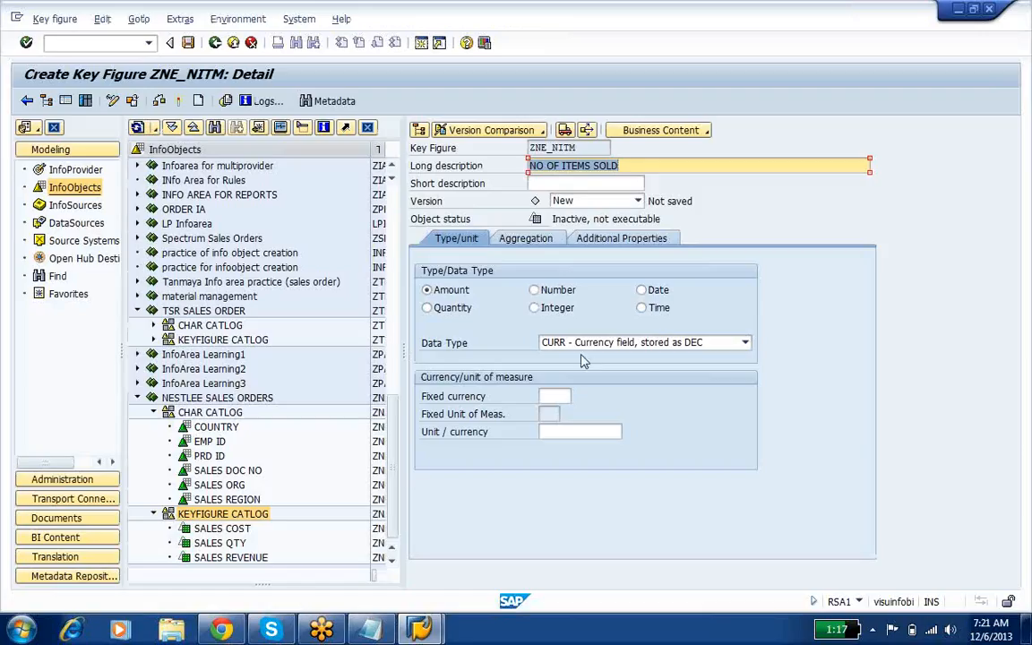
Step: Set the type of key figure ZNE_NITM to Number, activate it, and return to the InfoObjects tree
click(534, 289)
click(162, 101)
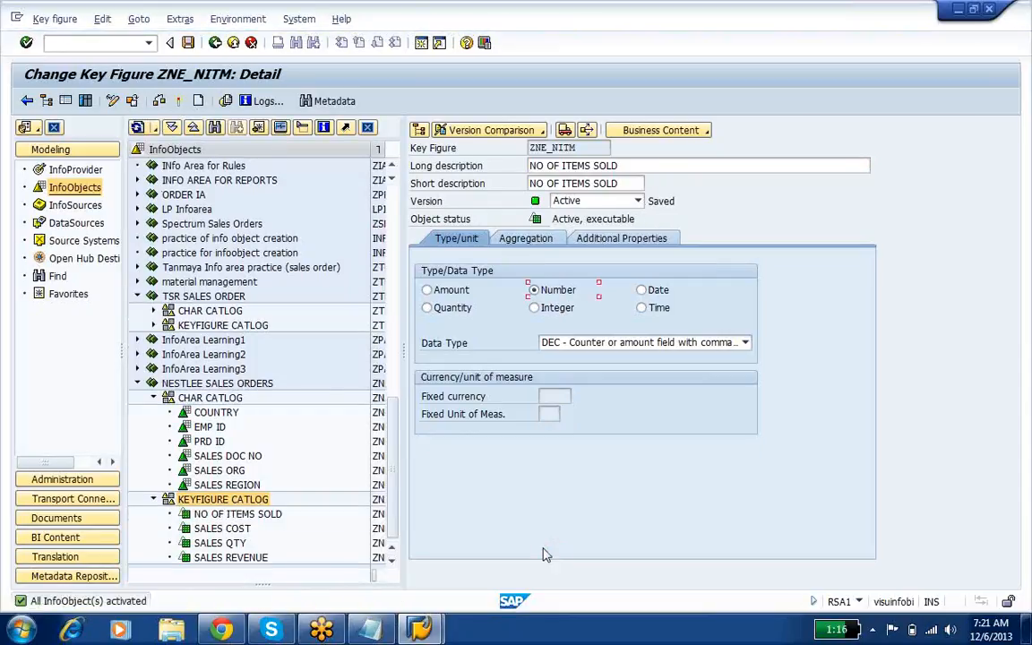
key(F3)
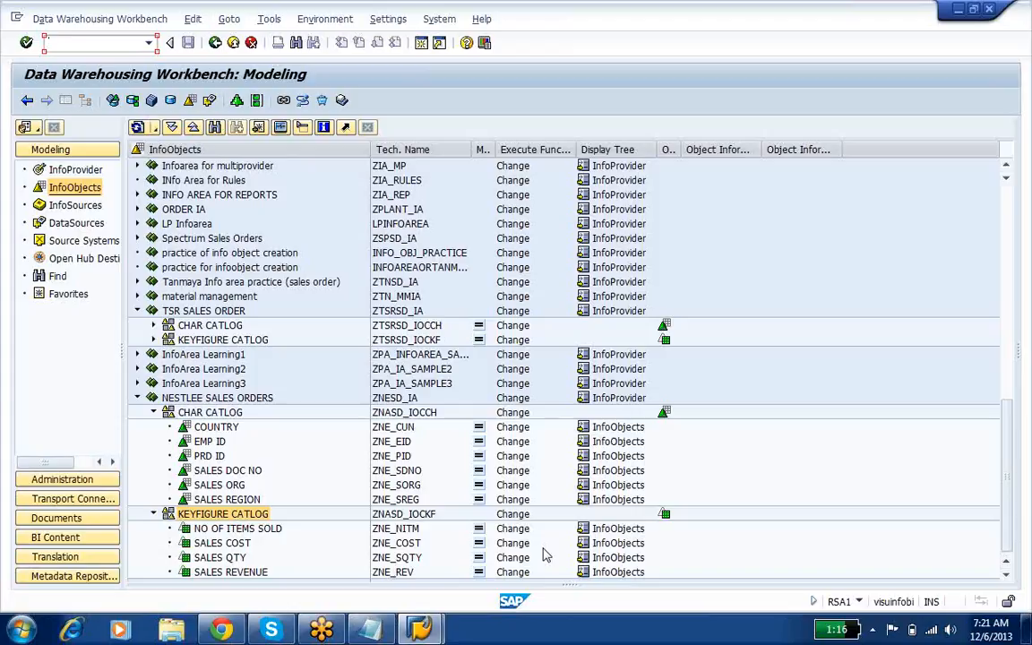
Step: Switch to the Notepad notes and add the heading ####PURCHASING below the Ch--Char/Kf--Keyfigure line
click(371, 630)
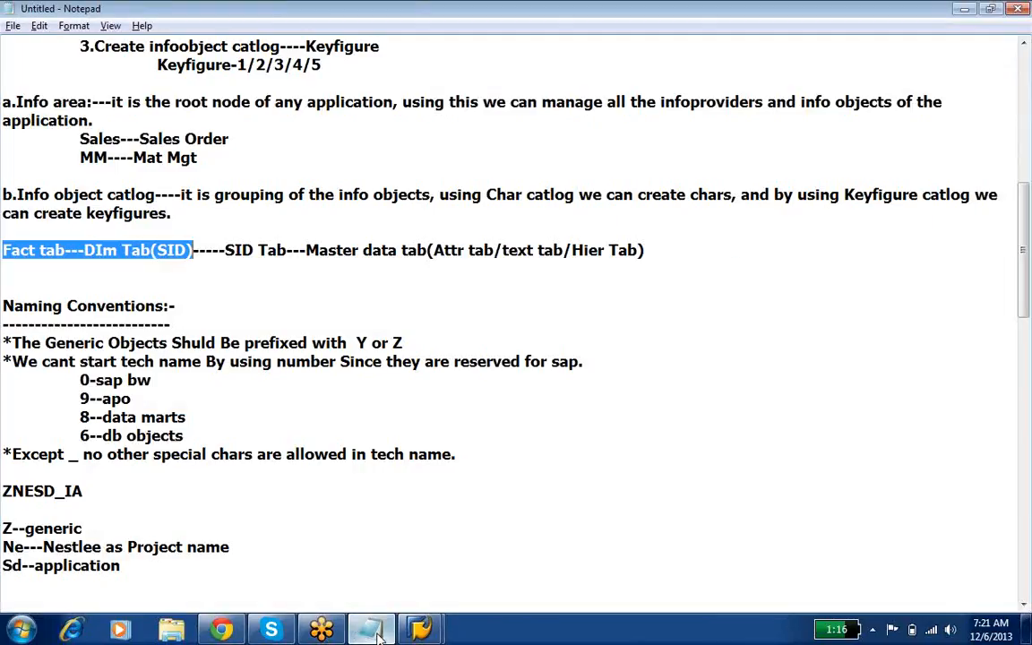
click(238, 567)
key(Page_Down)
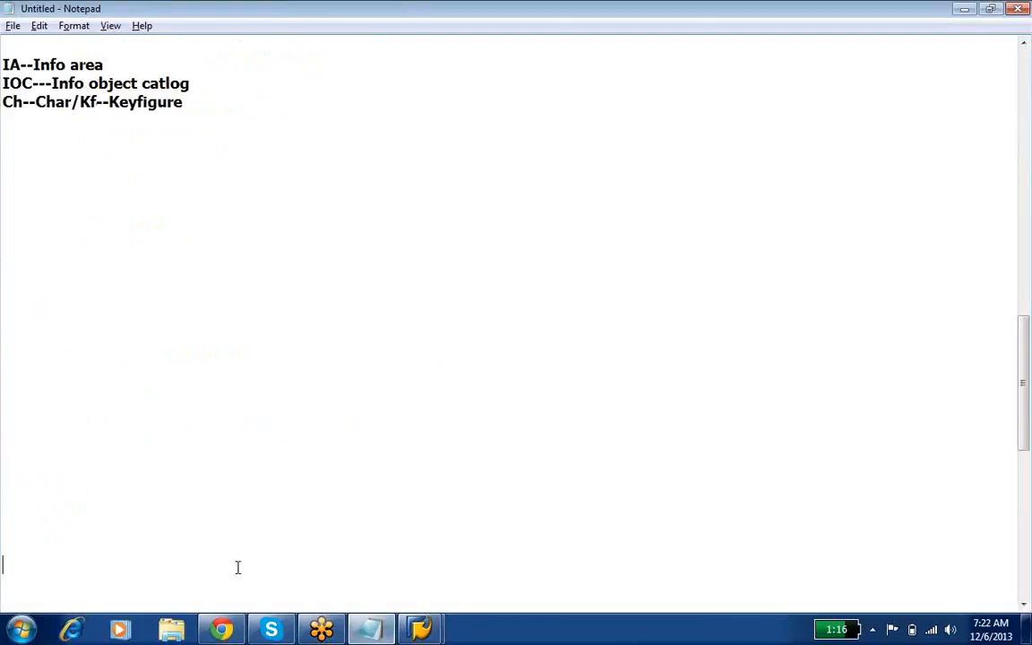
click(28, 144)
text(####PUCRS)
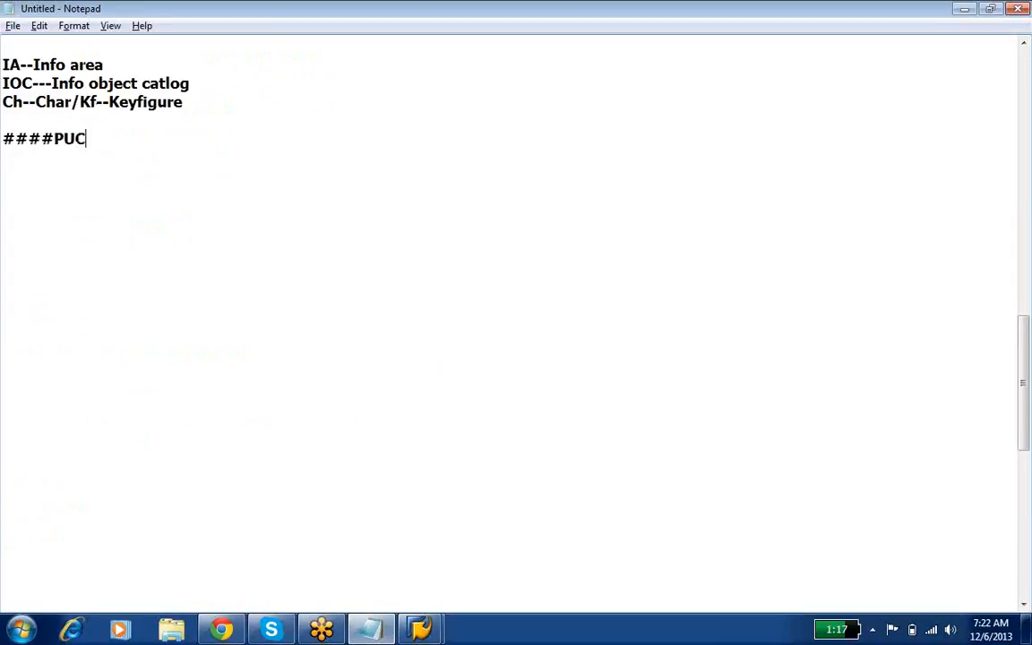
key(BackSpace)
key(BackSpace)
key(BackSpace)
text(RCHASING)
key(Return)
key(Return)
Step: List the first two purchasing characteristics under the heading as "1.Purchase Order No" and "2.Mat ID"
text(1.PO)
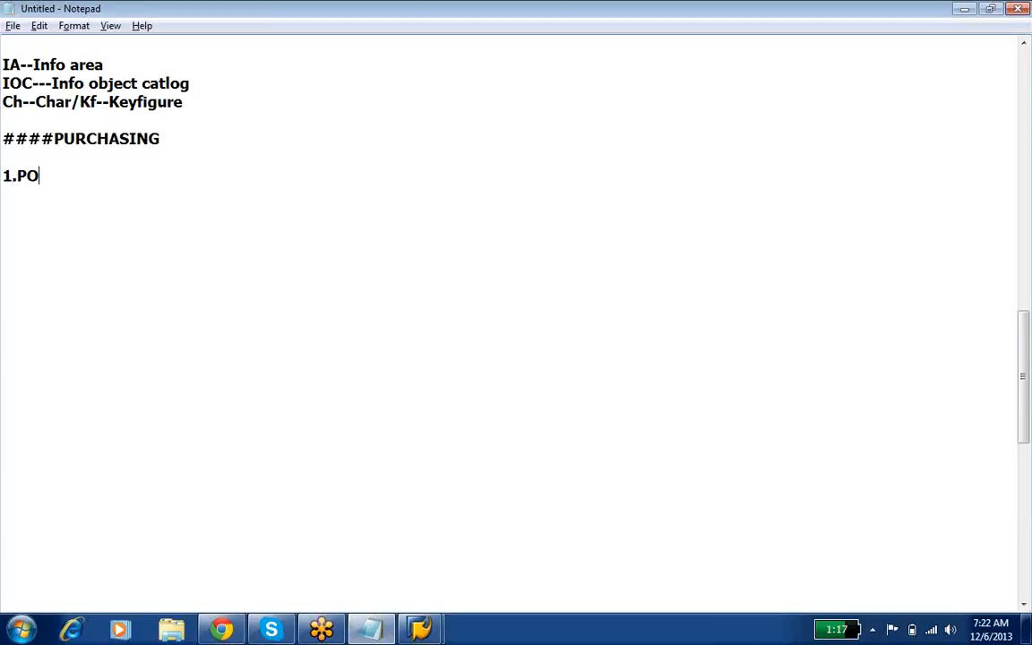
key(BackSpace)
text(urchase Order No)
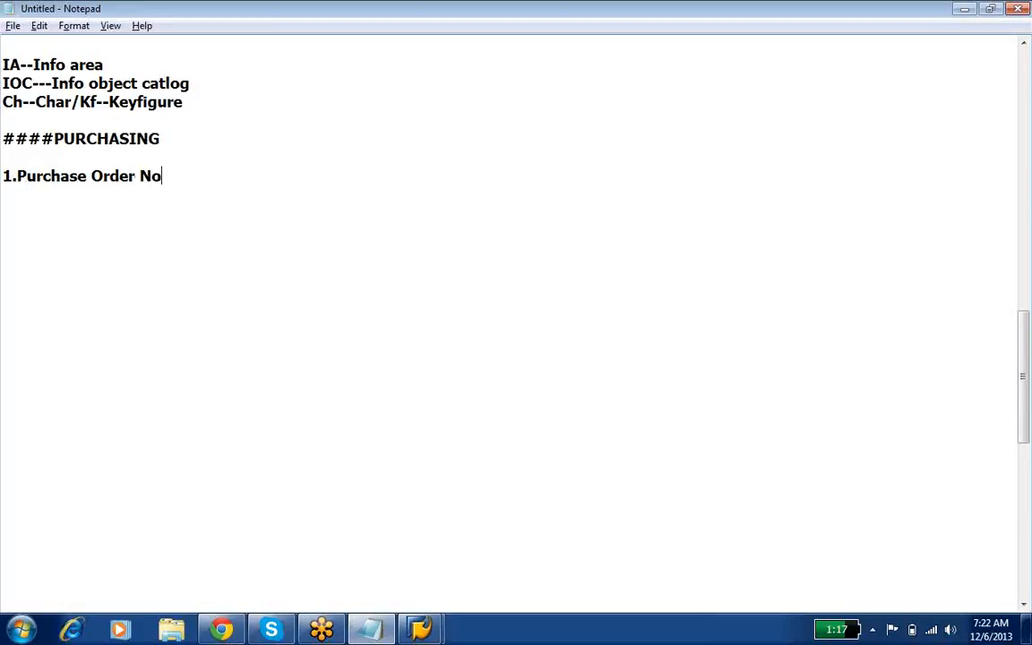
key(Return)
text(2.Mat ID)
key(Return)
Step: Continue the characteristics list with "3.Plant ID", "4.Vendor id" and "5.Purchase org", followed by a blank line
text(3.Plant ID)
key(Return)
text(4.)
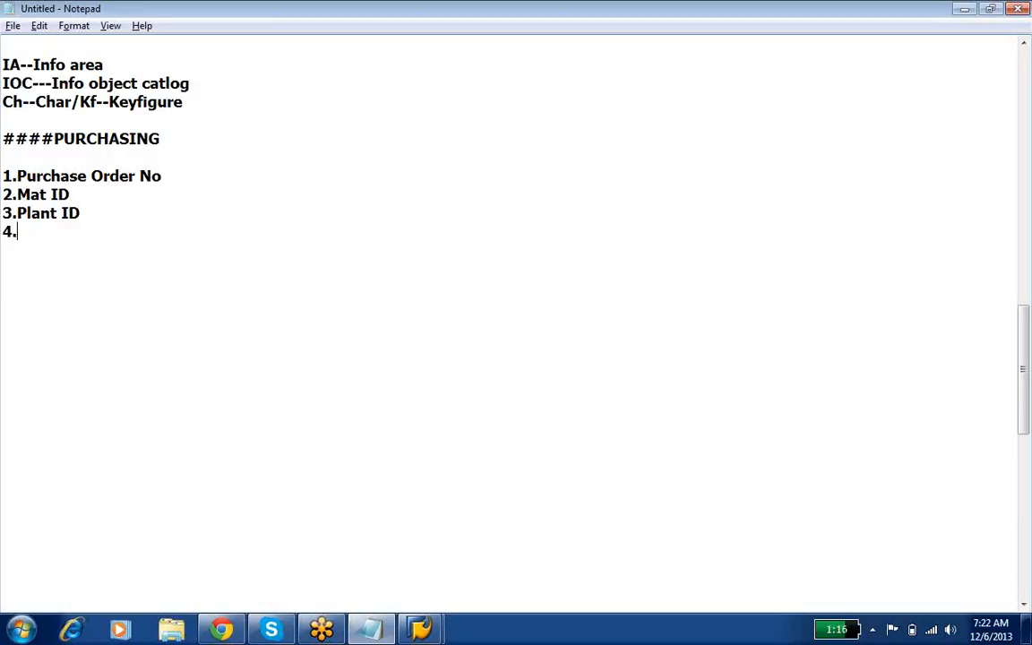
text(Vendor id)
key(Return)
text(5.Pur)
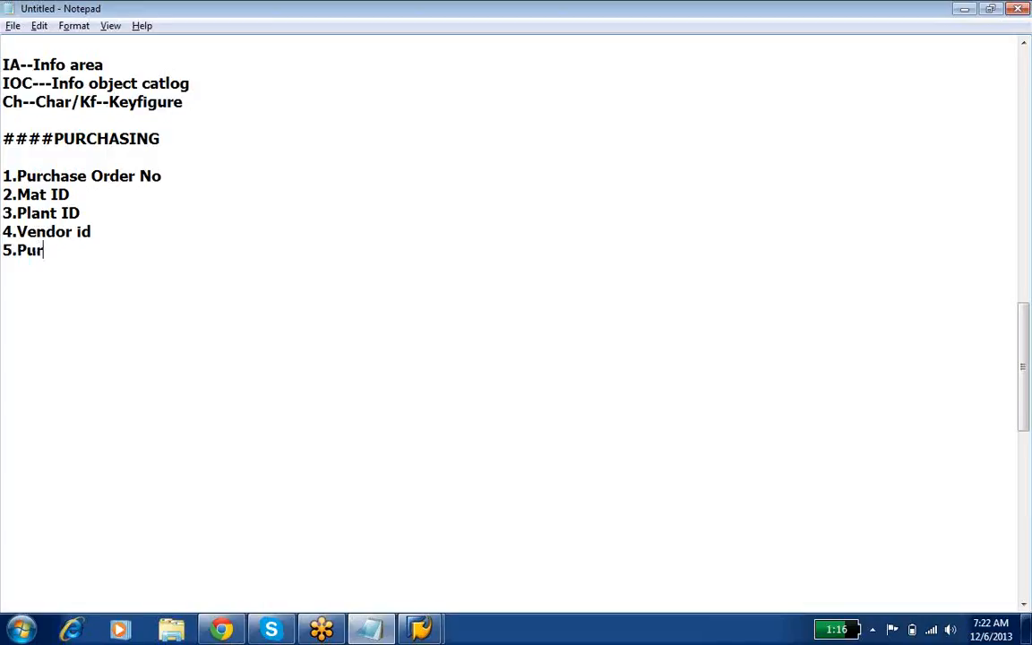
text(chase o)
key(BackSpace)
key(BackSpace)
text(e org)
key(Return)
key(Return)
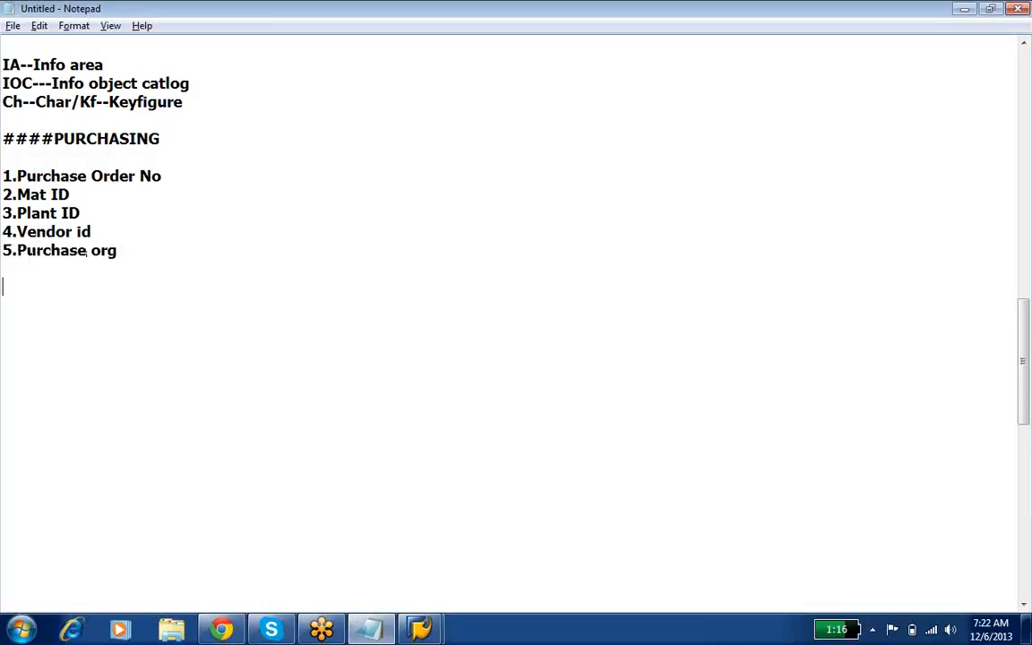
Step: Start a second numbered list for the key figures with "1.Purchase qty", "2.Value Deliverd" and "3.Value Recievd"
text(1.Purchase qty)
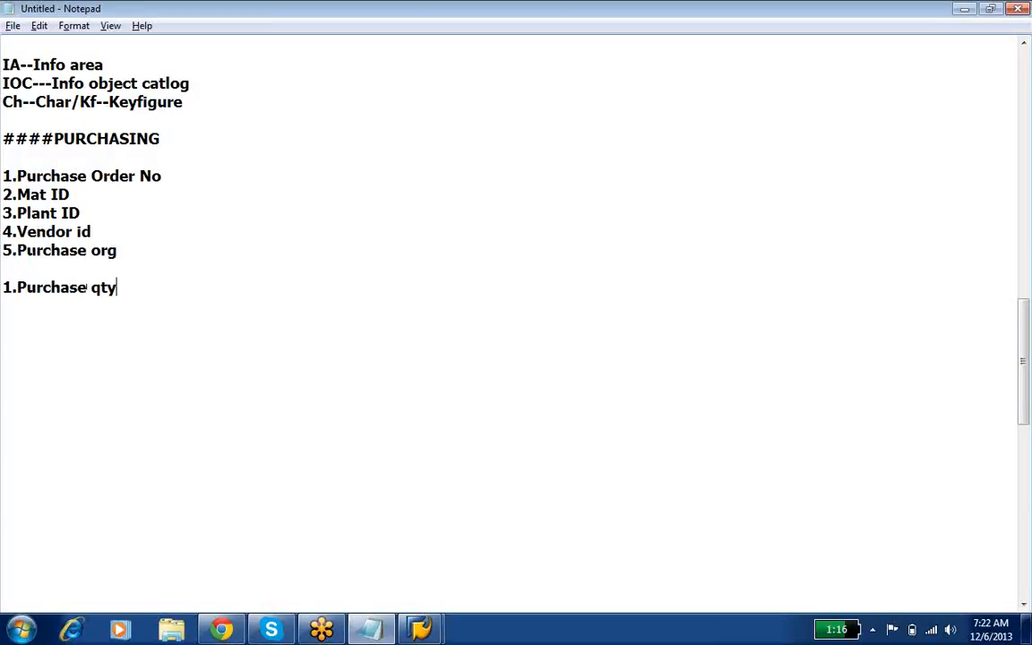
key(Return)
text(2.Value )
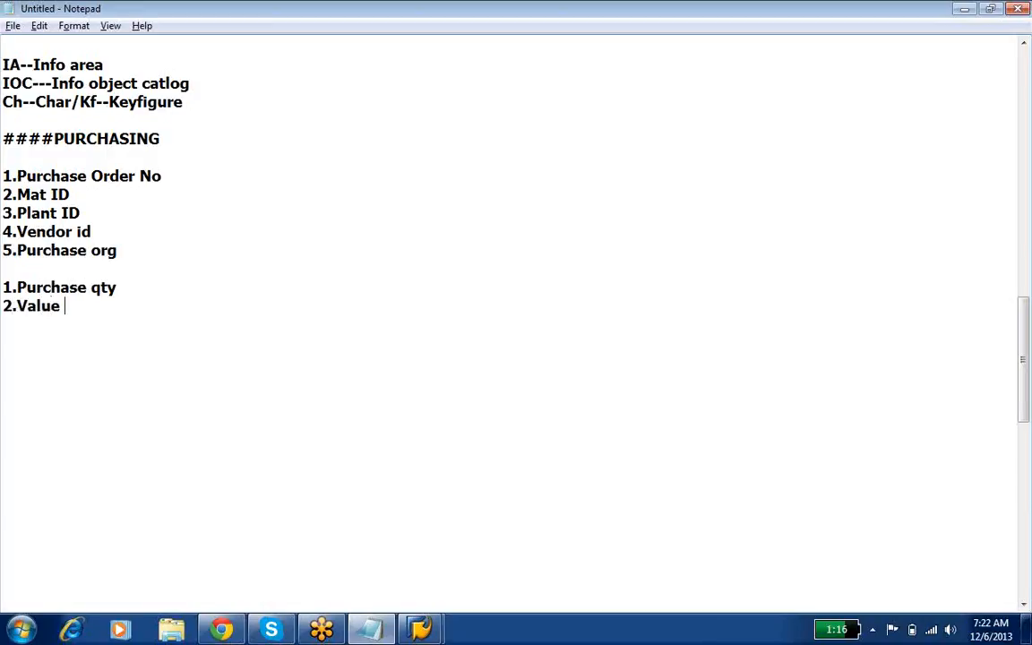
text(Deliverd)
key(Return)
text(3.V)
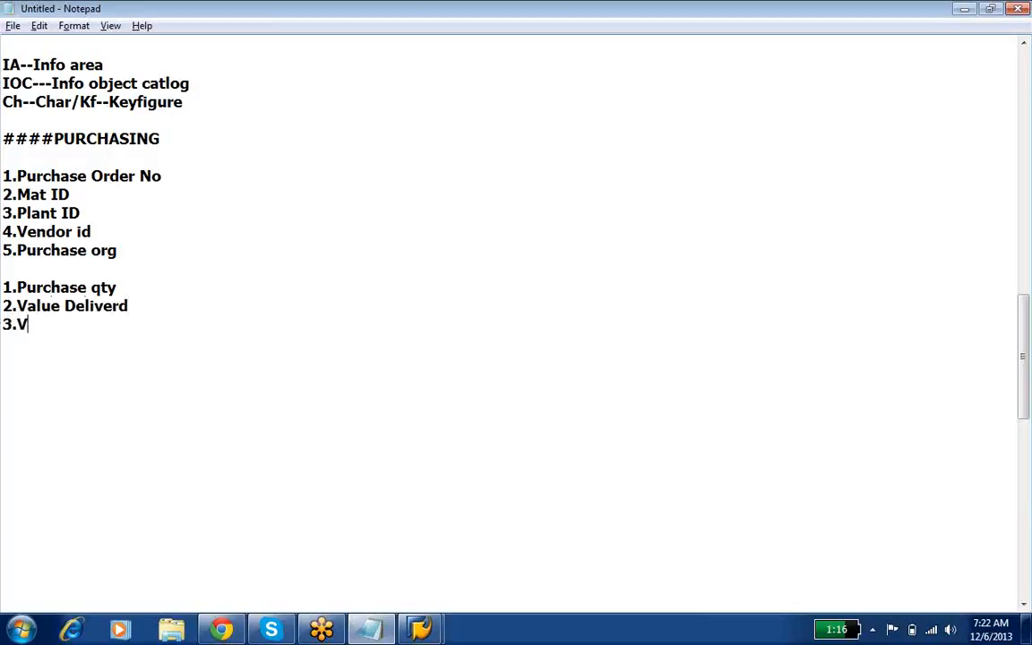
text(alue Recievd)
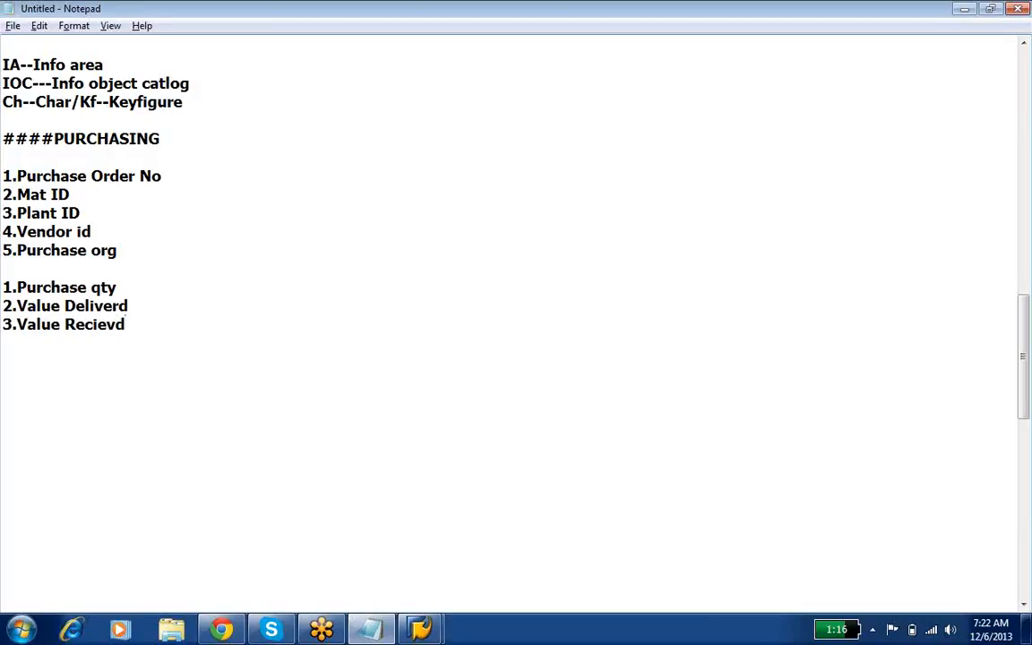
Step: Add "4.No of Deliveries" as the fourth entry of the purchasing key figure list
key(Return)
text(4.No of Deli)
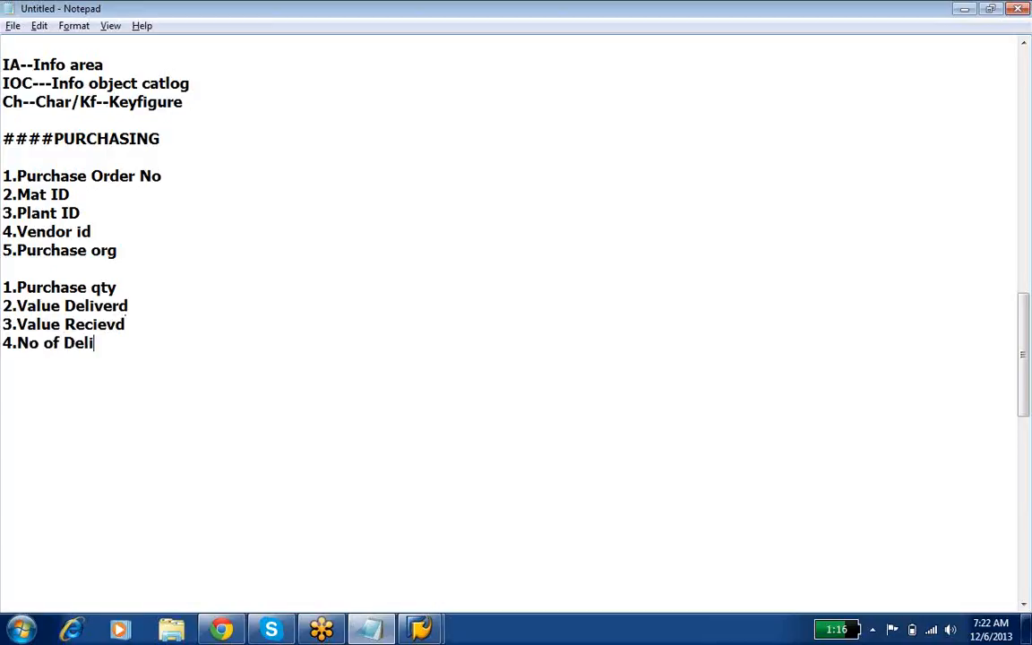
text(veries)
key(super+d)
right_click(408, 172)
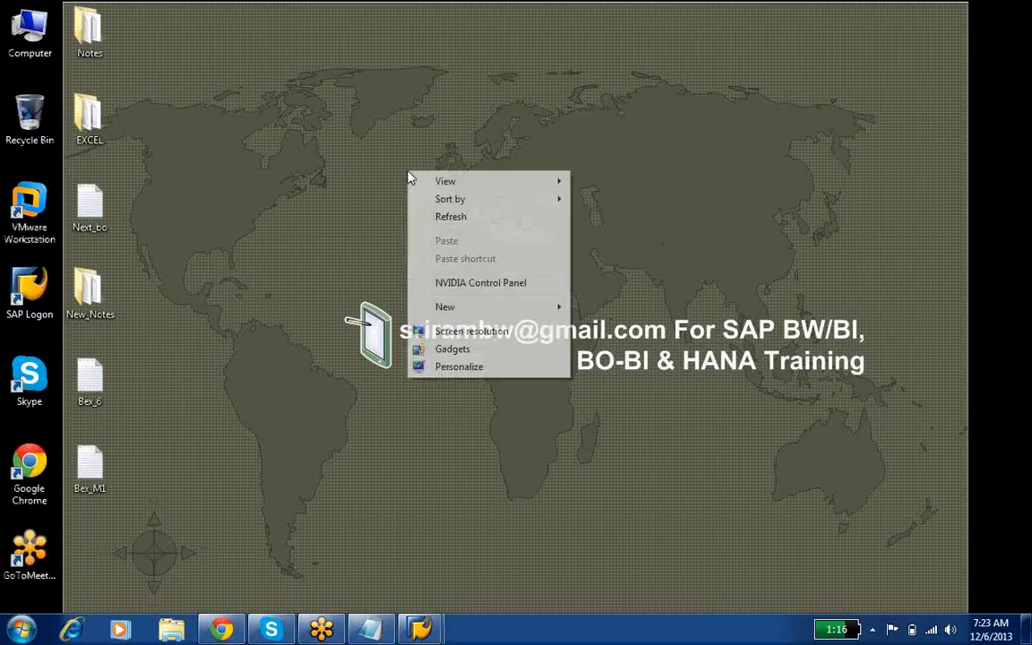
click(502, 219)
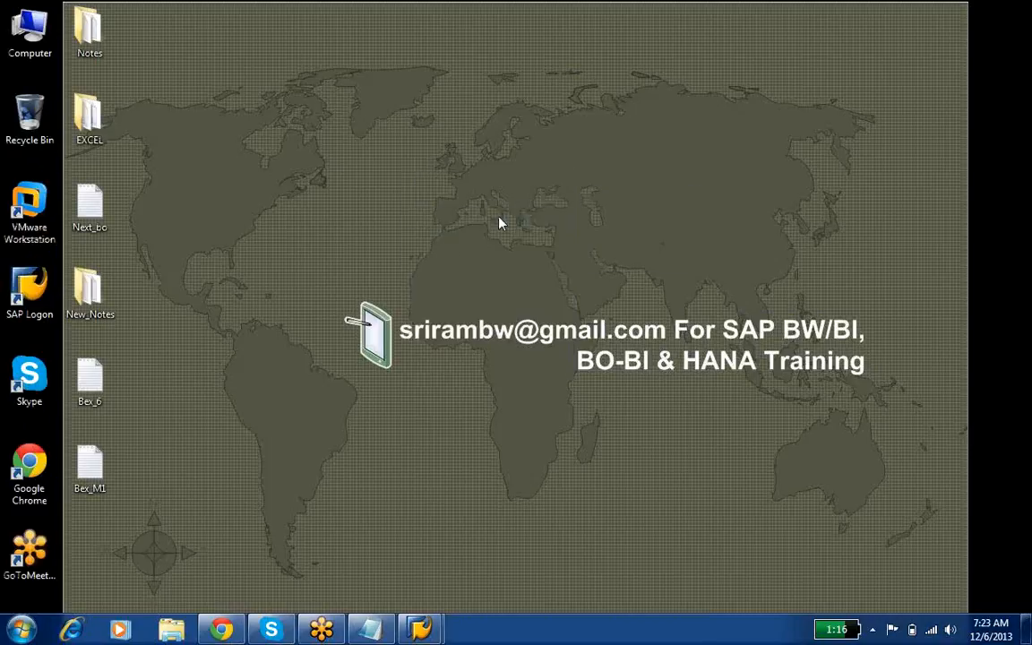
right_click(491, 129)
click(511, 166)
click(373, 631)
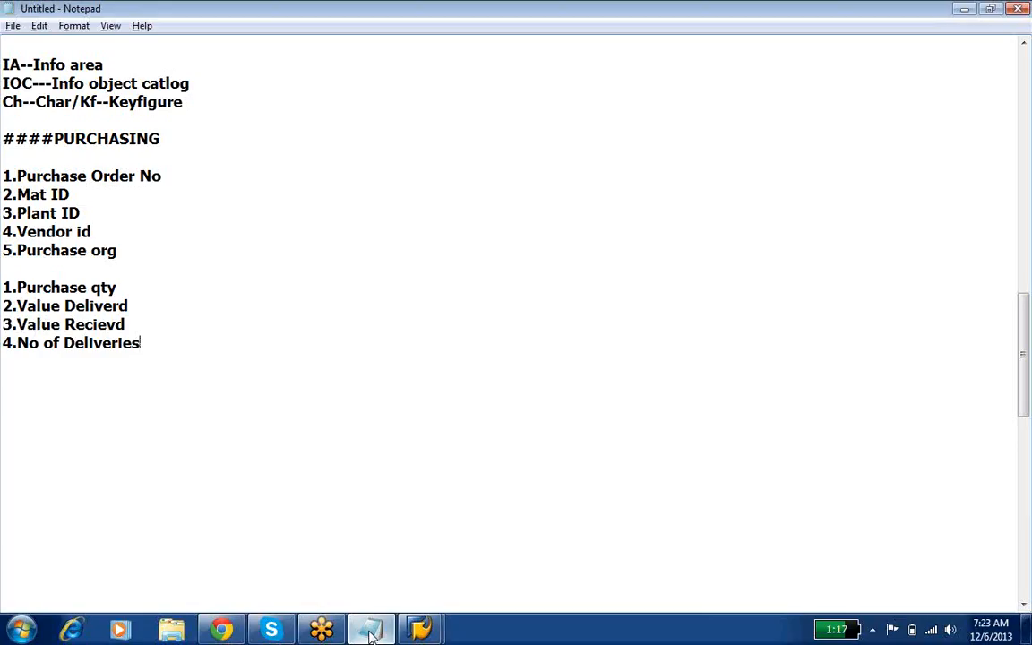
click(373, 631)
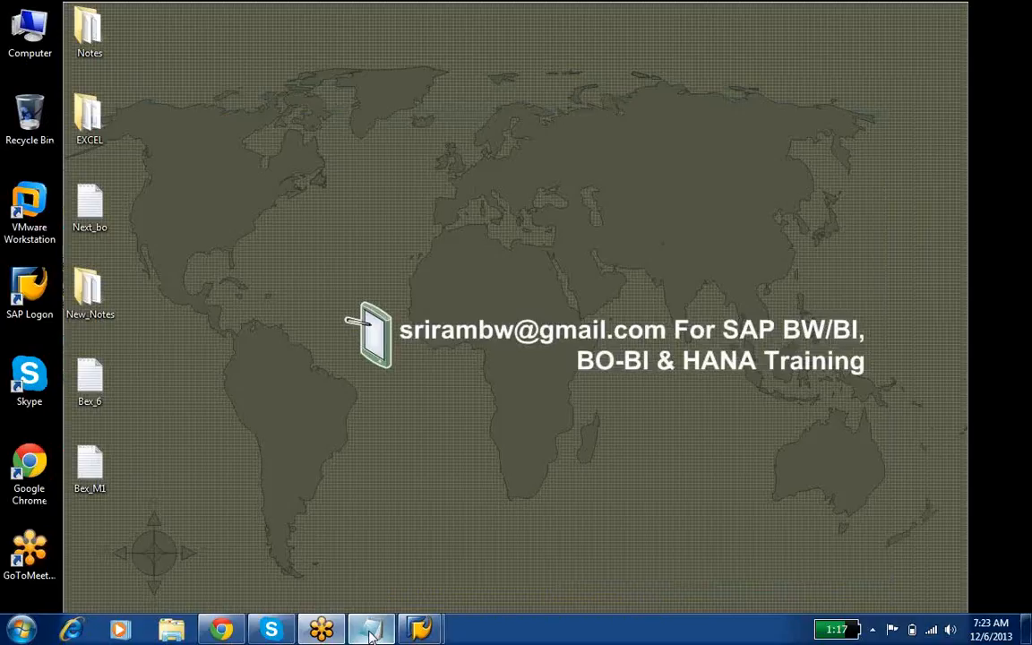
click(374, 631)
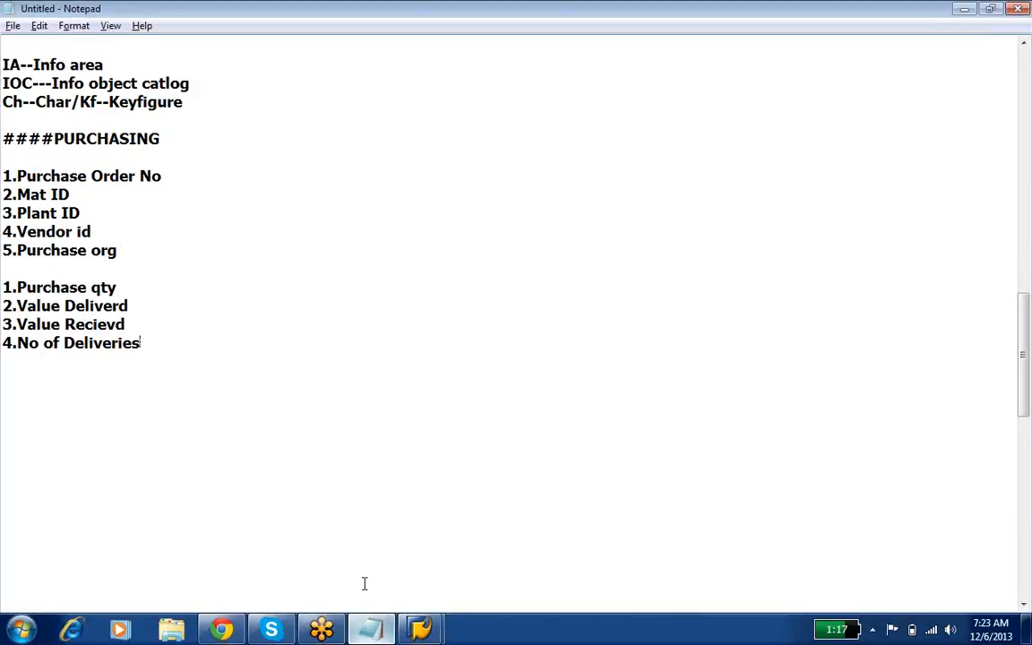
Step: Save the notes on the Desktop as a text document named Info obj_1
click(12, 25)
click(42, 93)
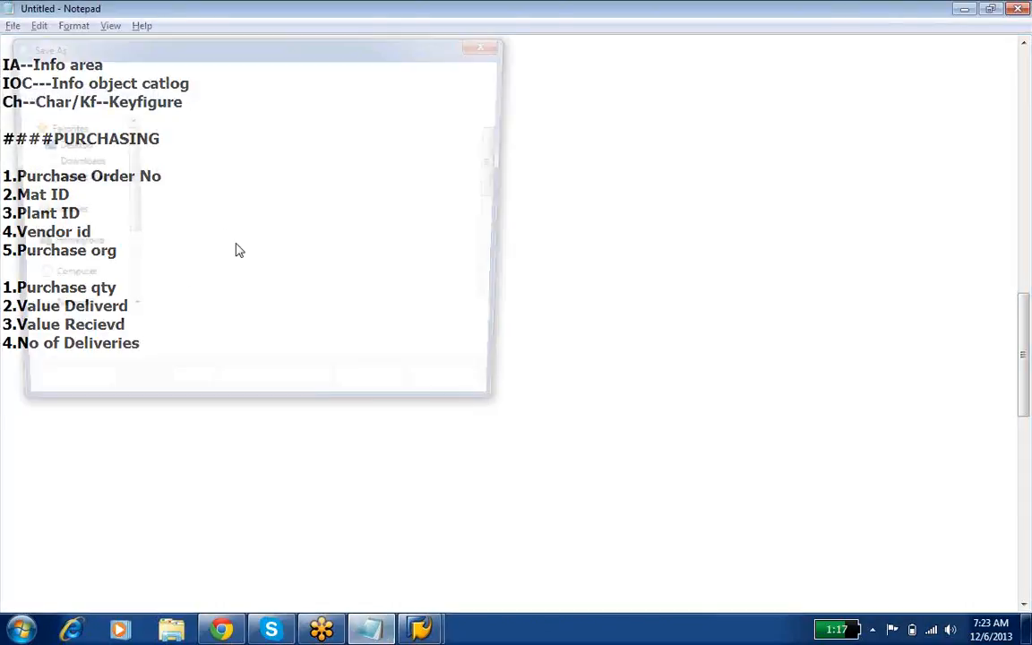
text(Info )
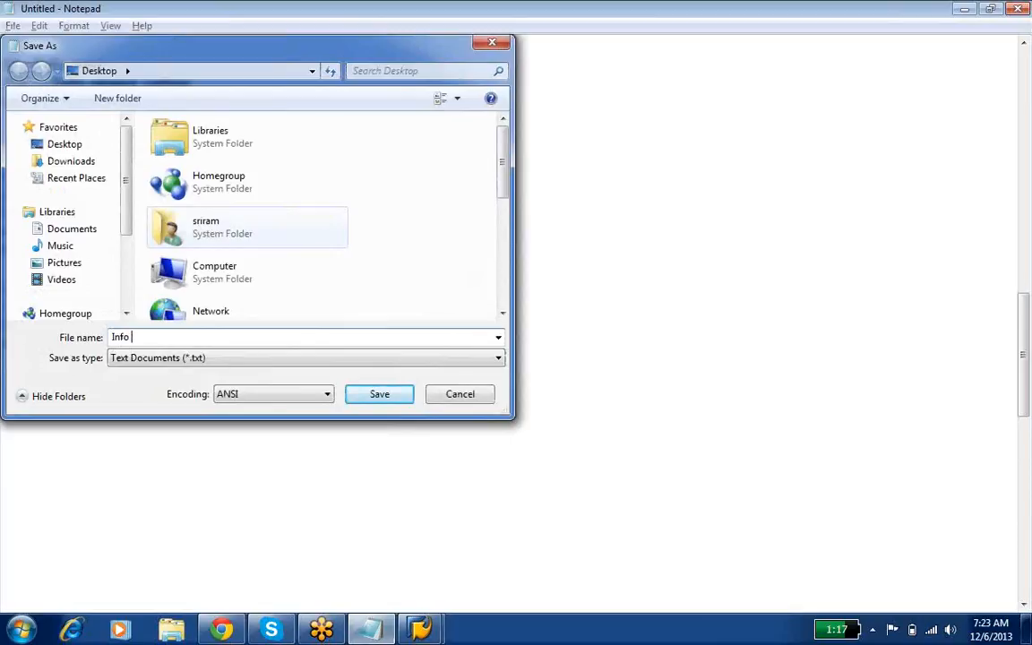
text(obj_1)
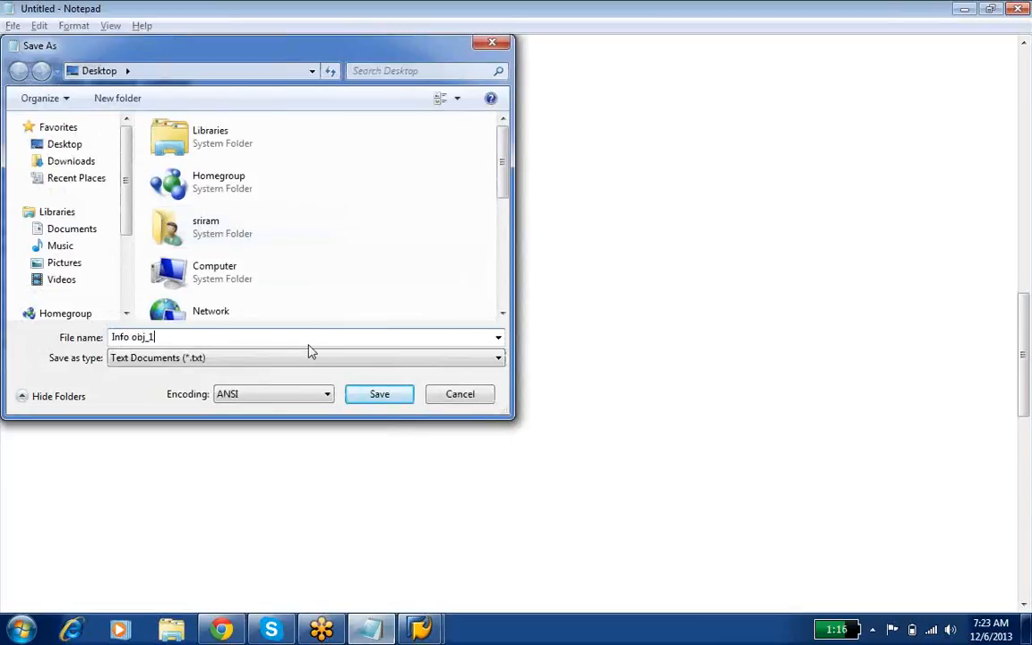
click(380, 395)
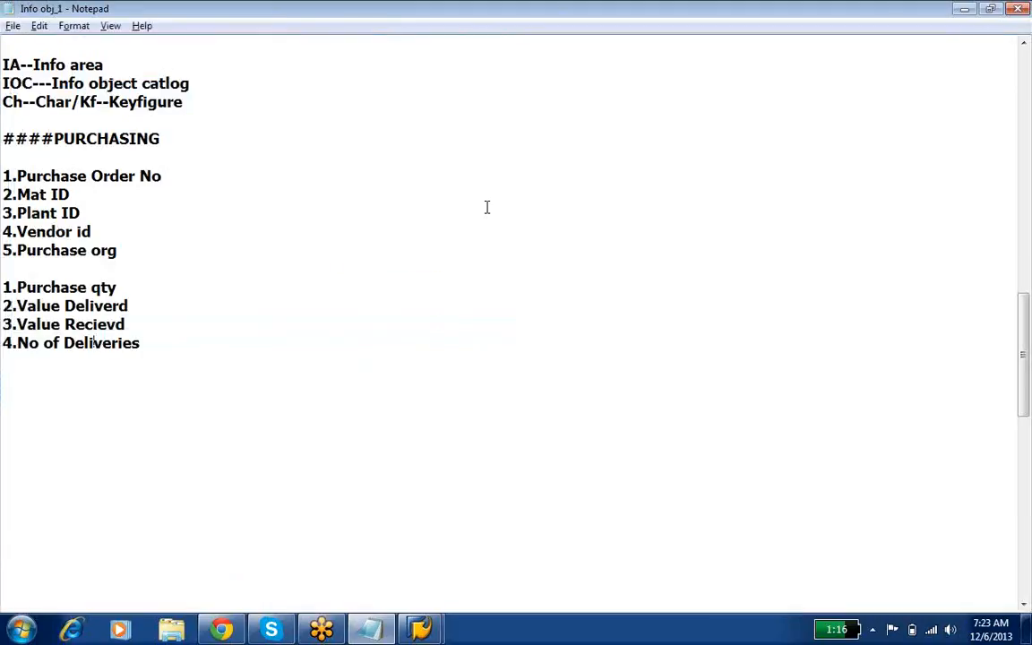
click(271, 629)
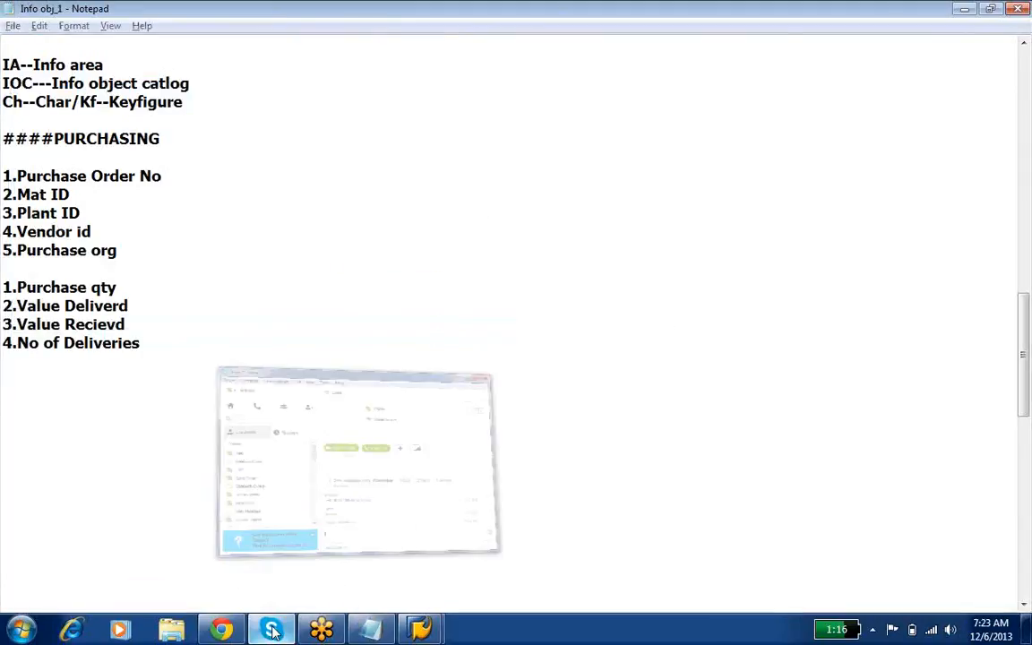
click(291, 628)
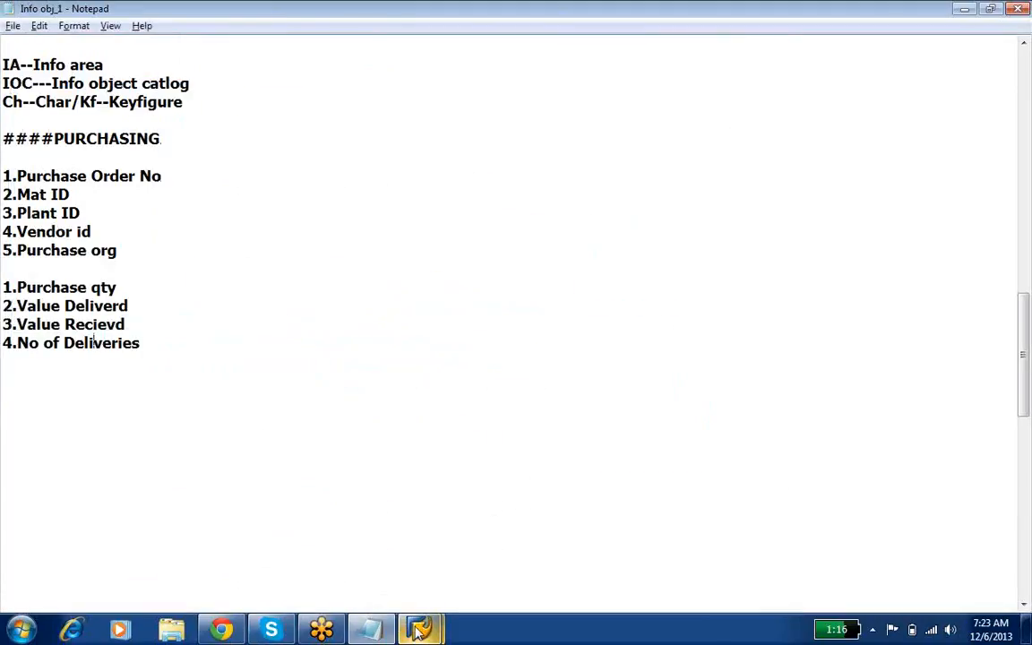
Step: Switch to SAP, display the EMP ID characteristic under NESTLEE SALES ORDERS and list its data type options
mouse_move(419, 629)
click(472, 578)
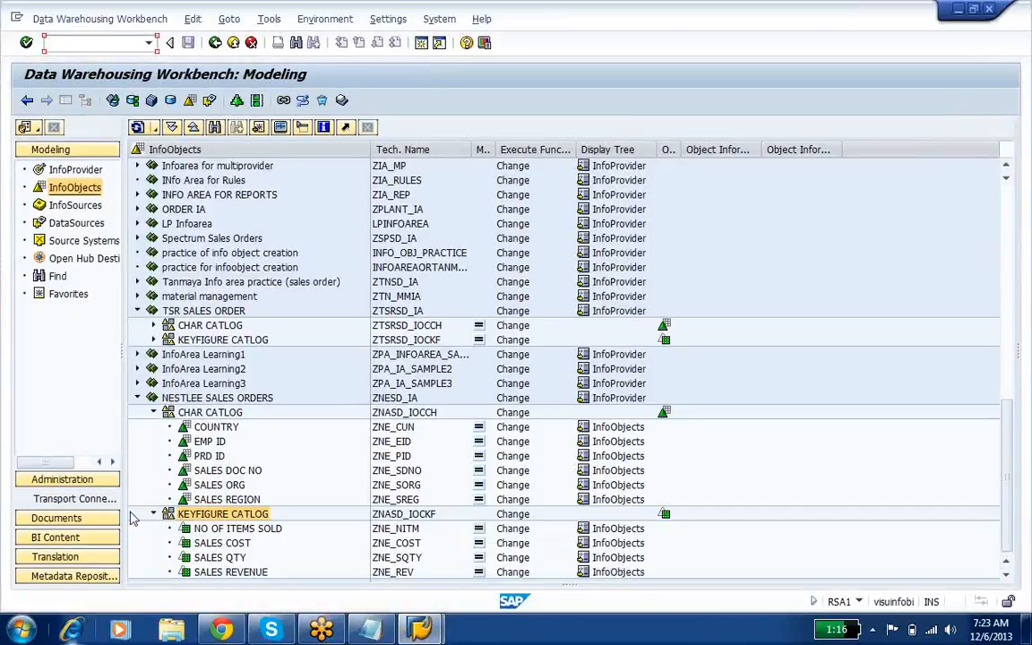
click(213, 398)
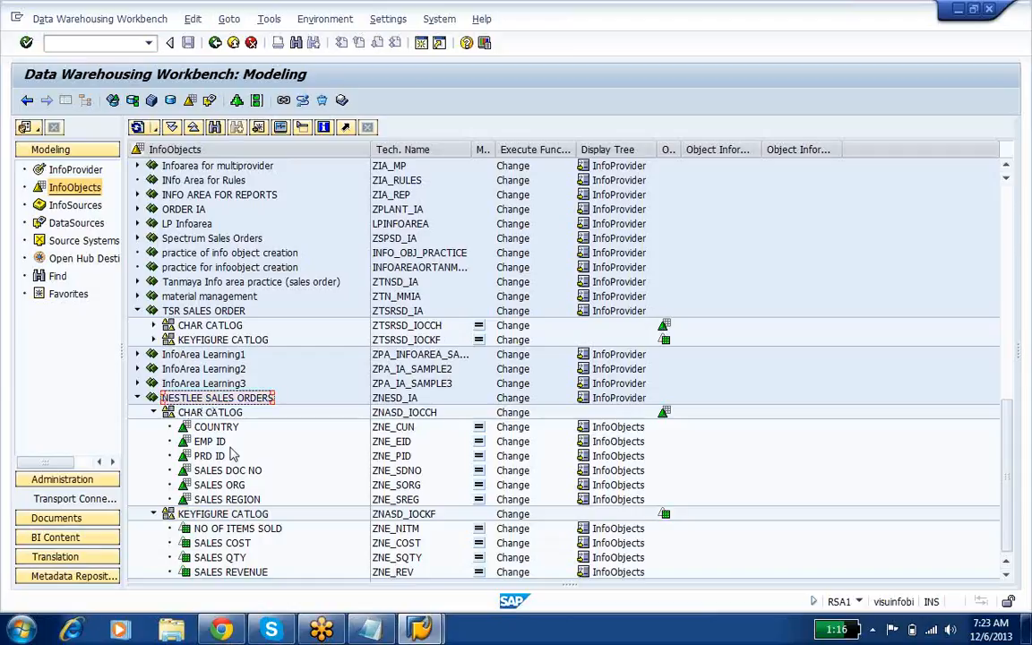
click(215, 442)
double_click(215, 442)
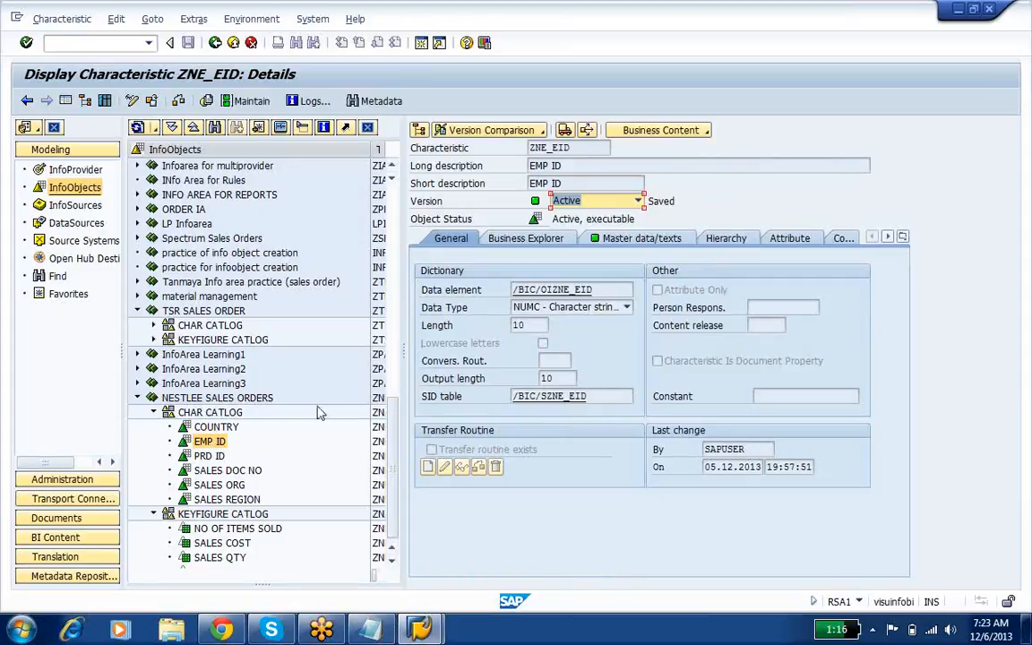
click(1021, 43)
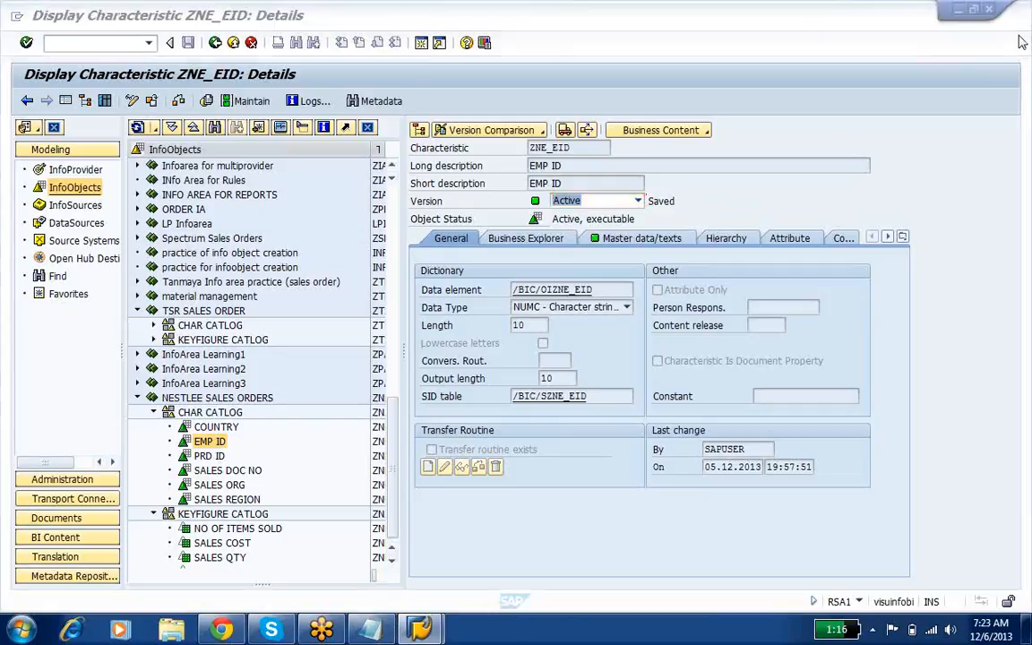
click(567, 315)
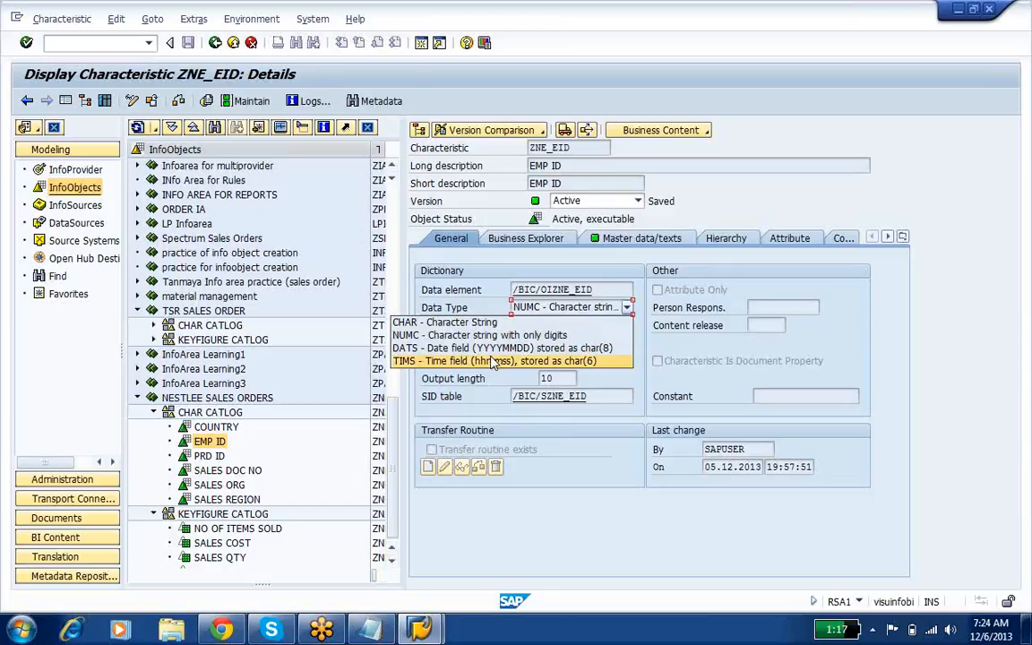
Step: Display the SALES COST key figure and review its type/unit, aggregation and additional properties
click(246, 545)
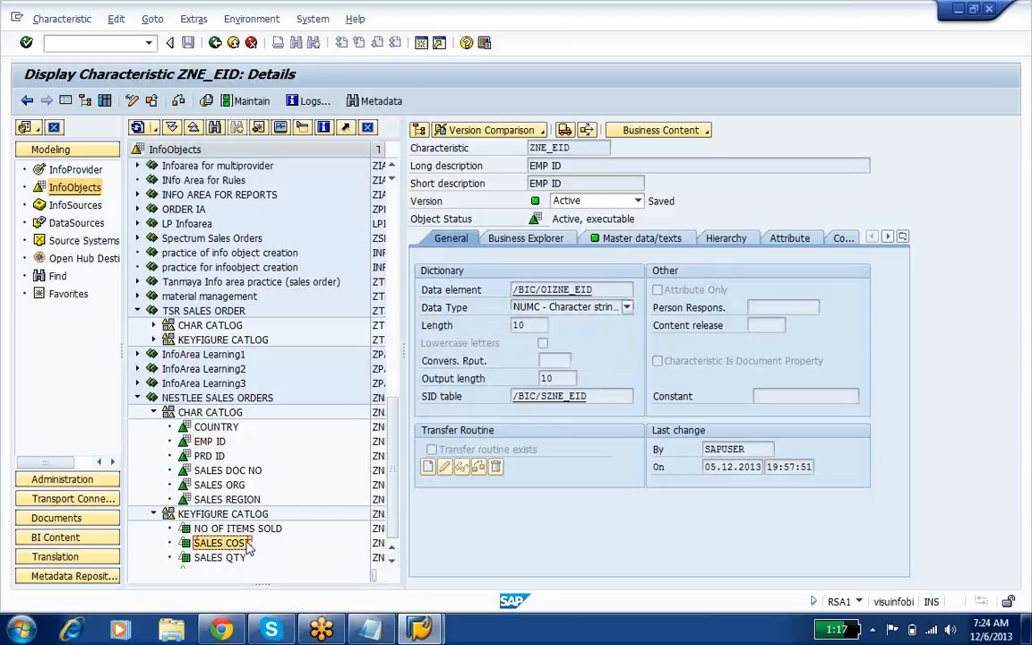
double_click(247, 545)
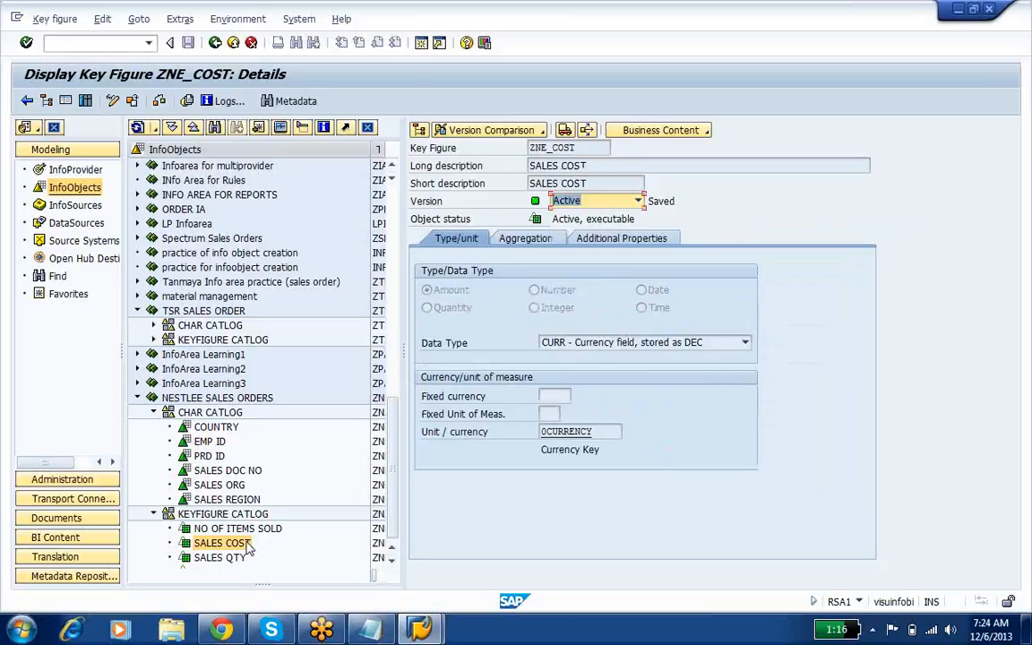
click(534, 243)
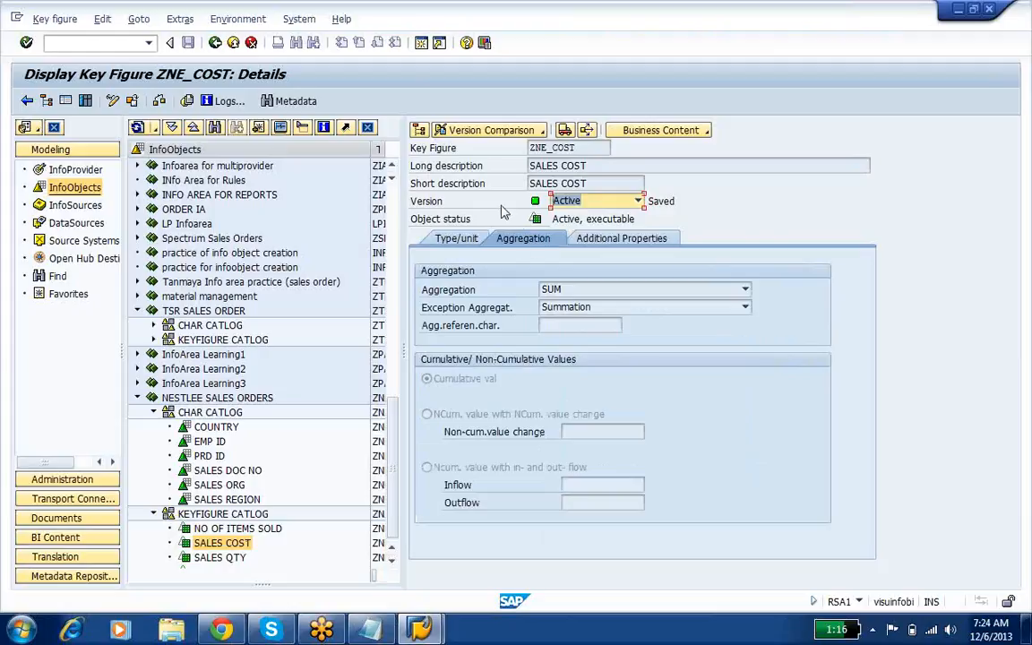
click(462, 240)
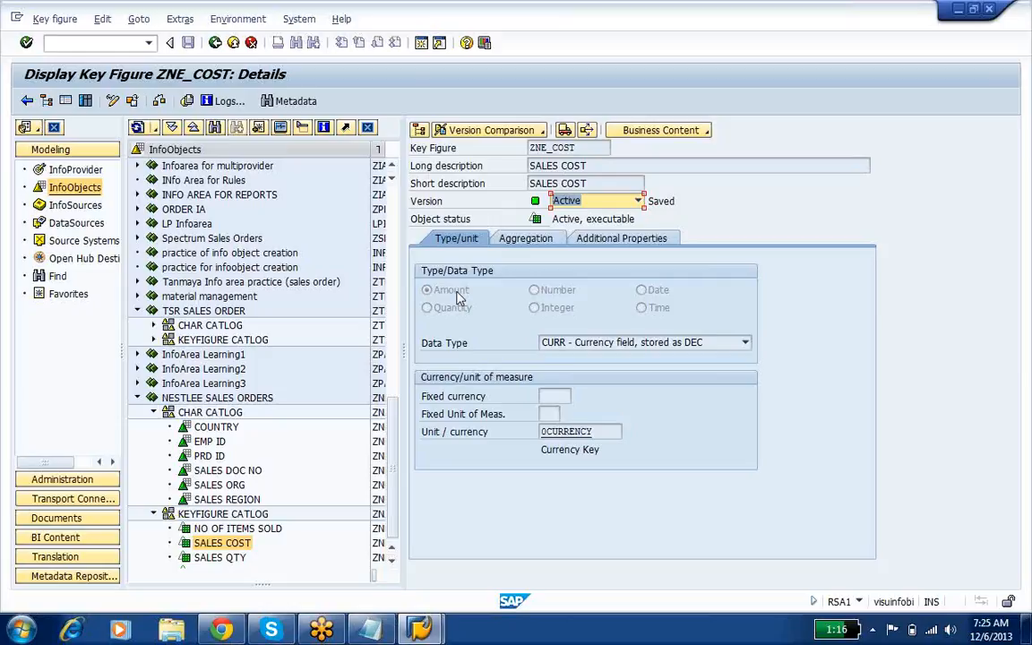
click(527, 240)
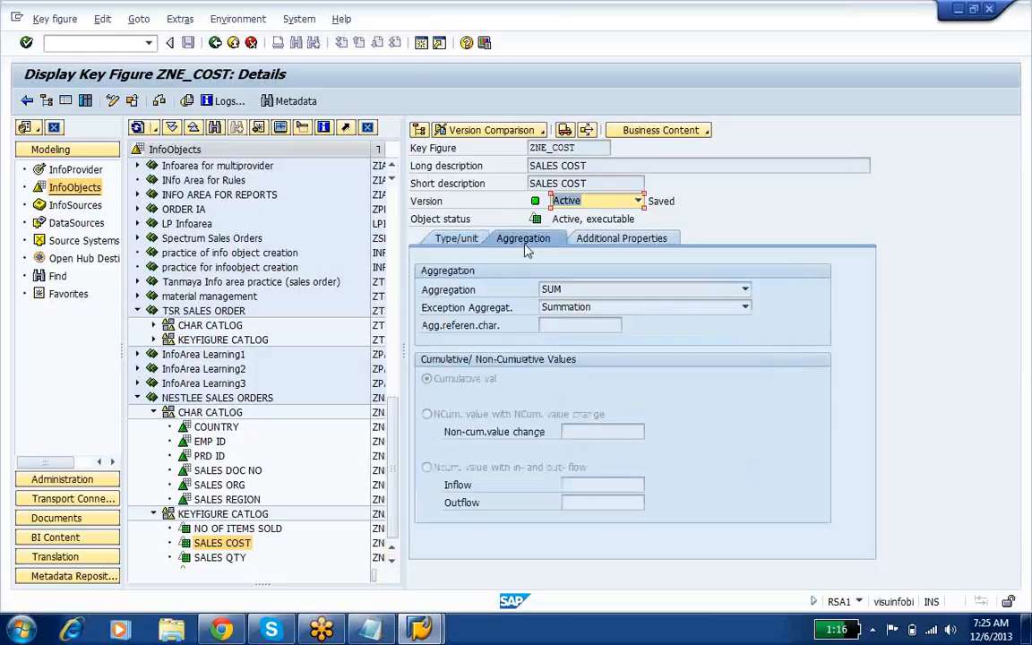
click(626, 240)
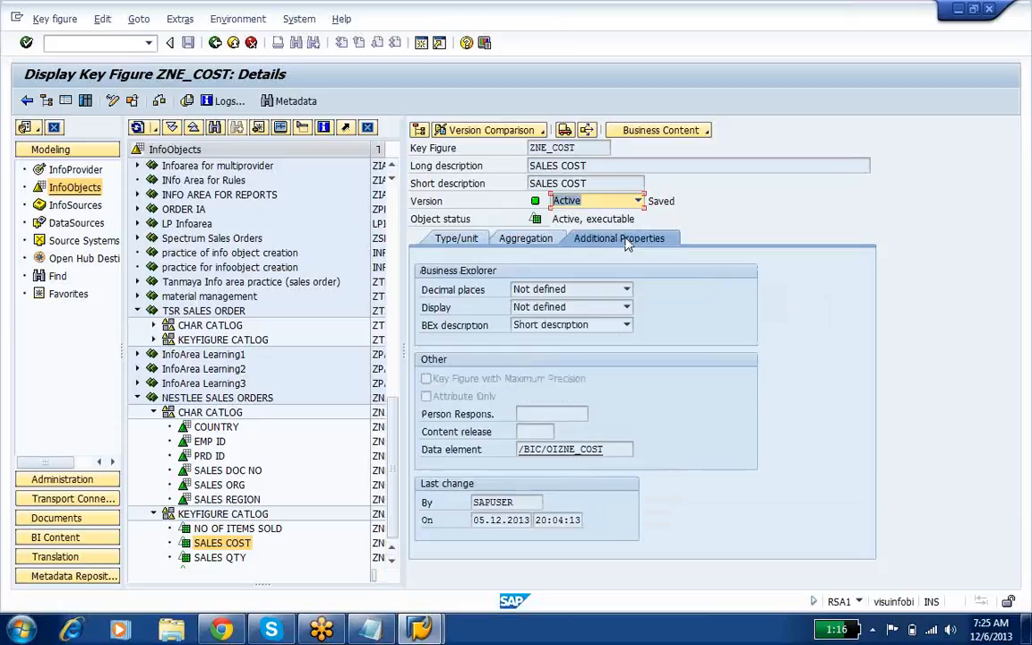
Step: Check the decimal places options of SALES COST and inspect the data type and length of its data element
click(578, 289)
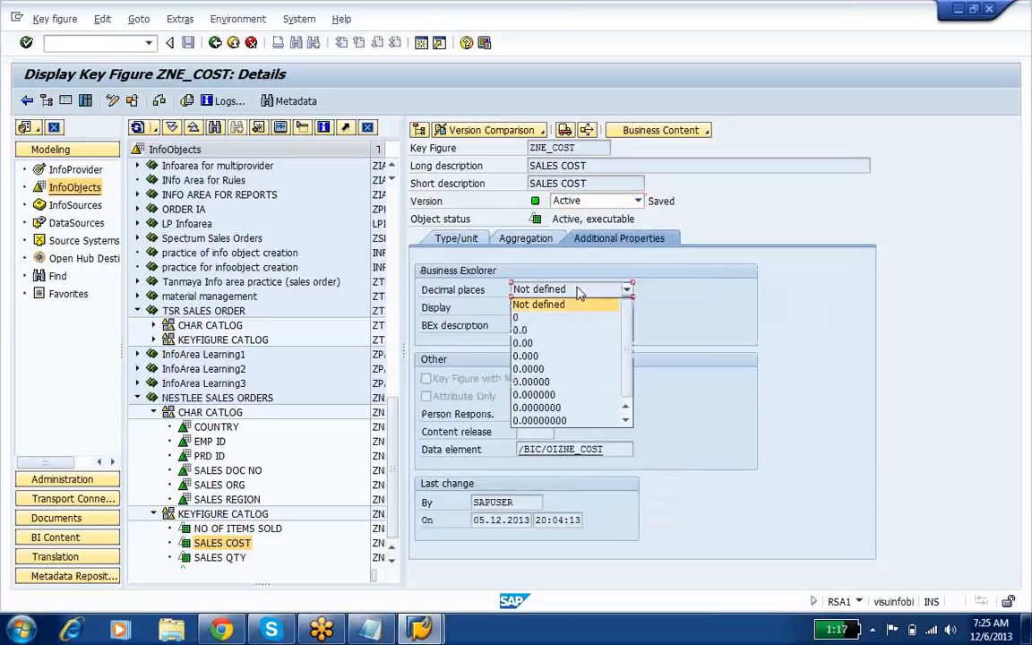
click(774, 399)
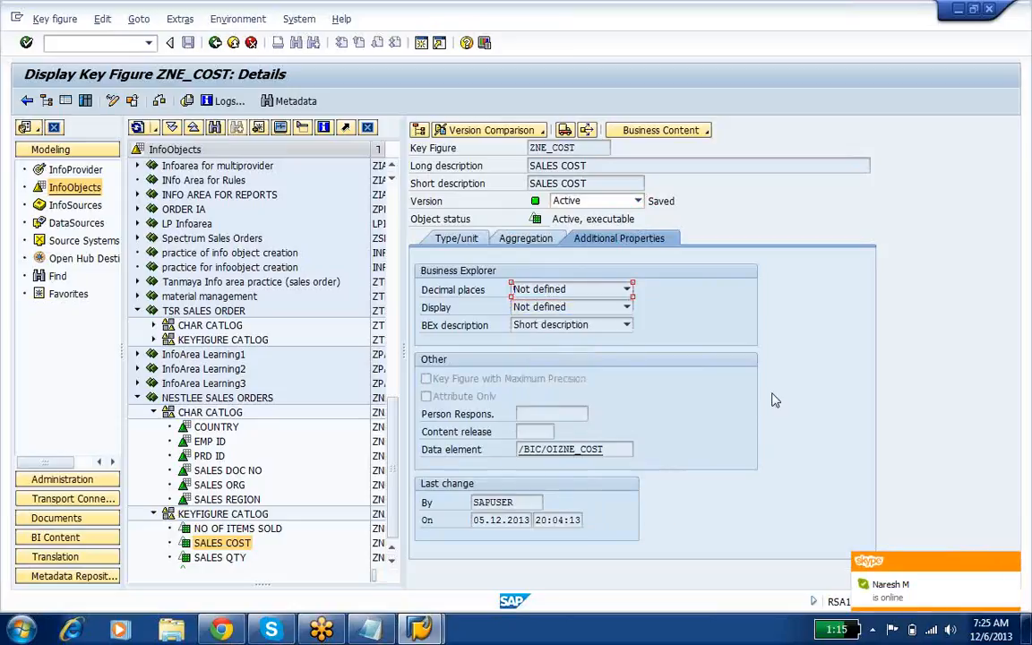
double_click(564, 448)
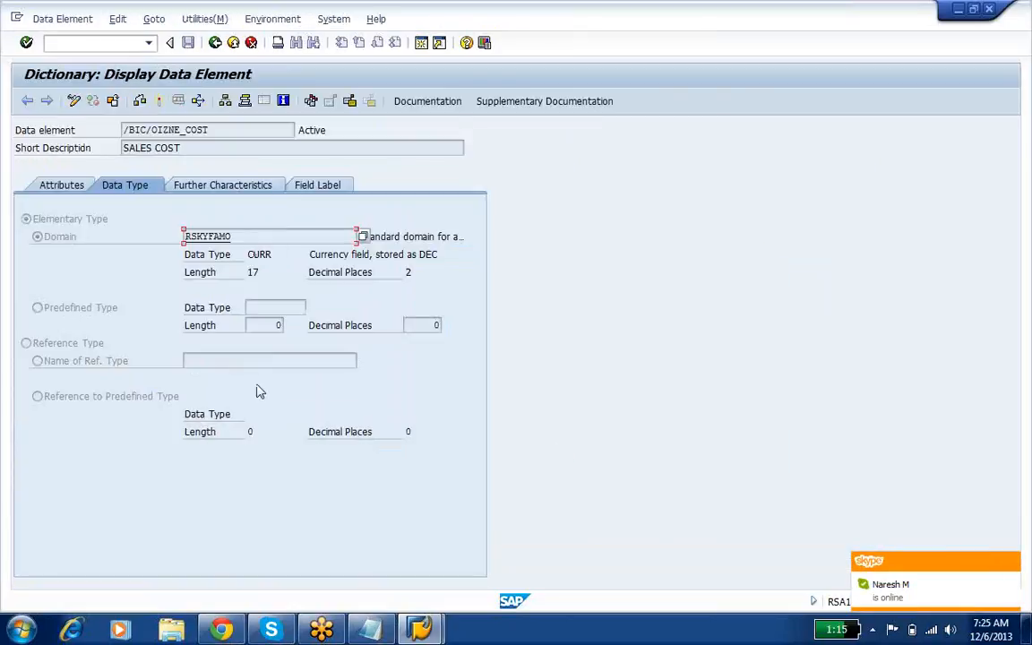
click(261, 273)
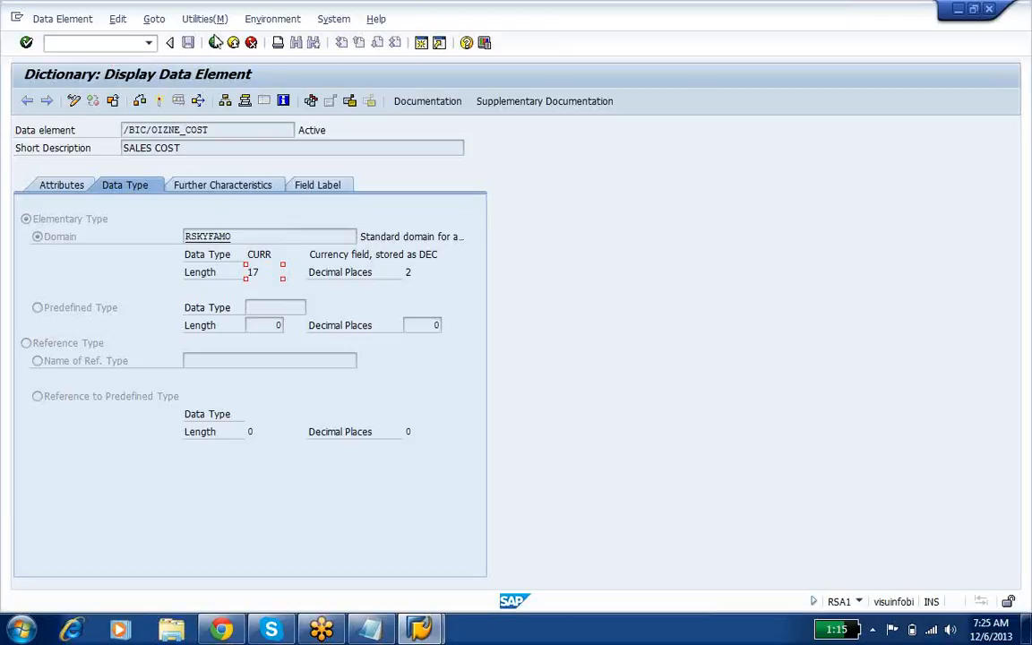
click(215, 43)
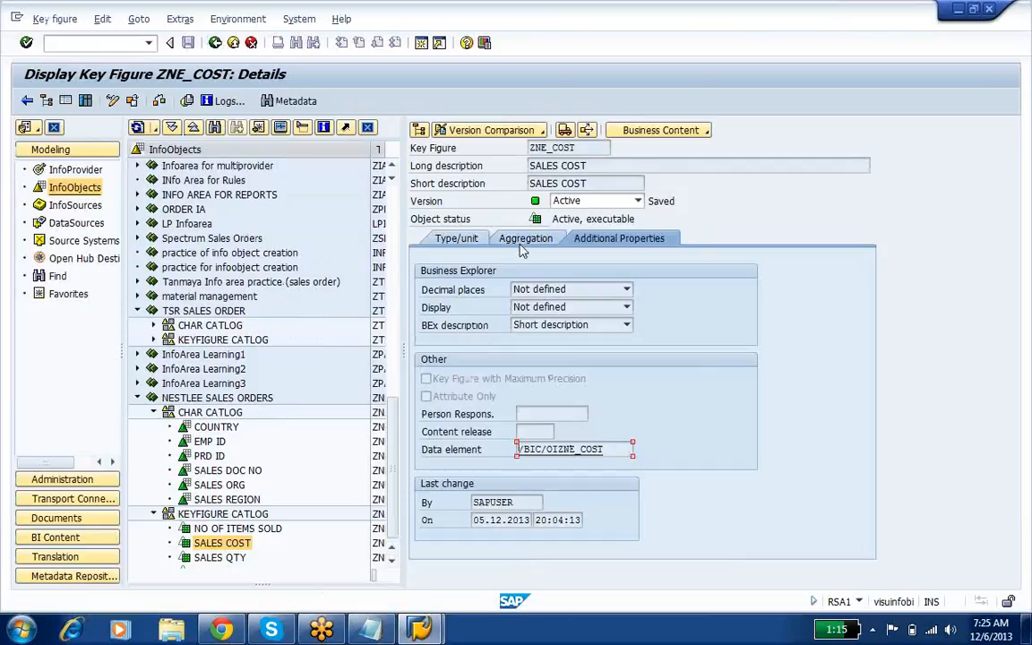
Step: Review the Business Explorer decimal places and display scaling options available for SALES COST
click(556, 290)
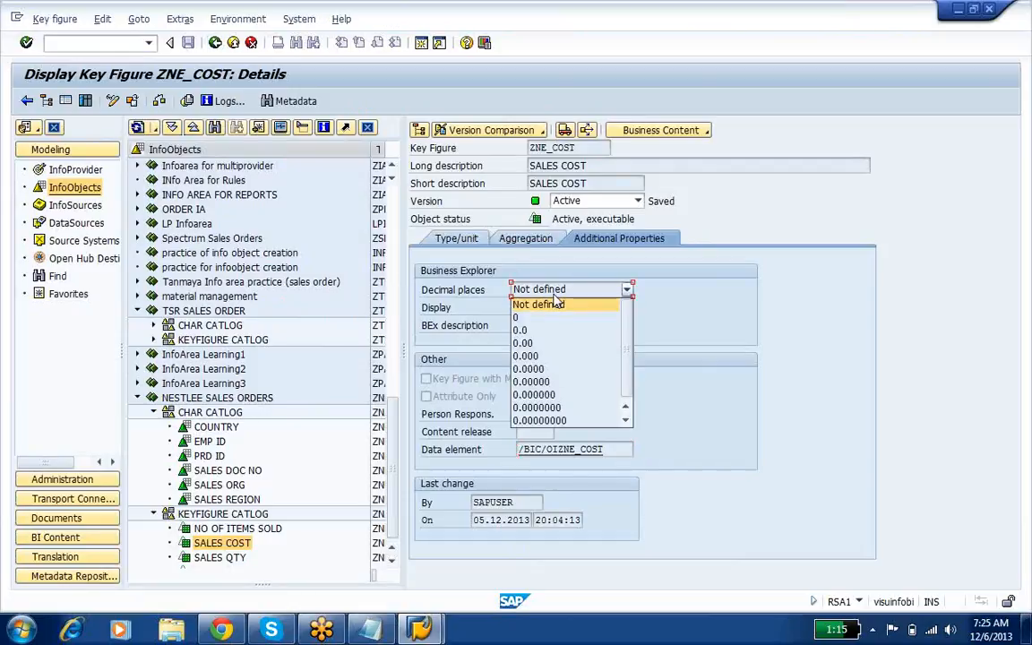
click(670, 323)
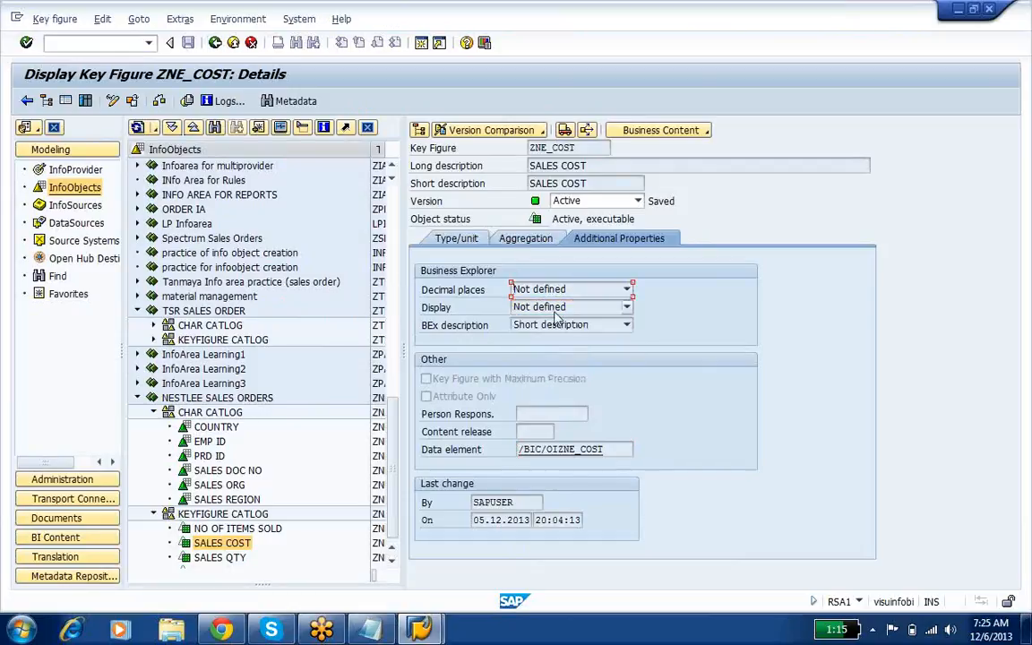
click(576, 291)
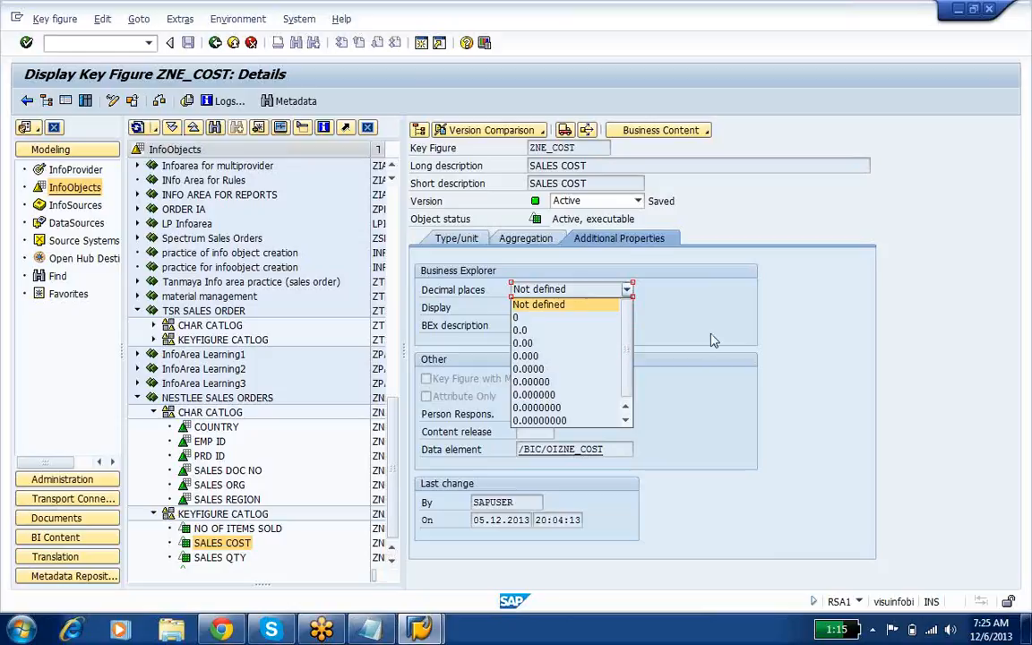
click(641, 305)
click(630, 310)
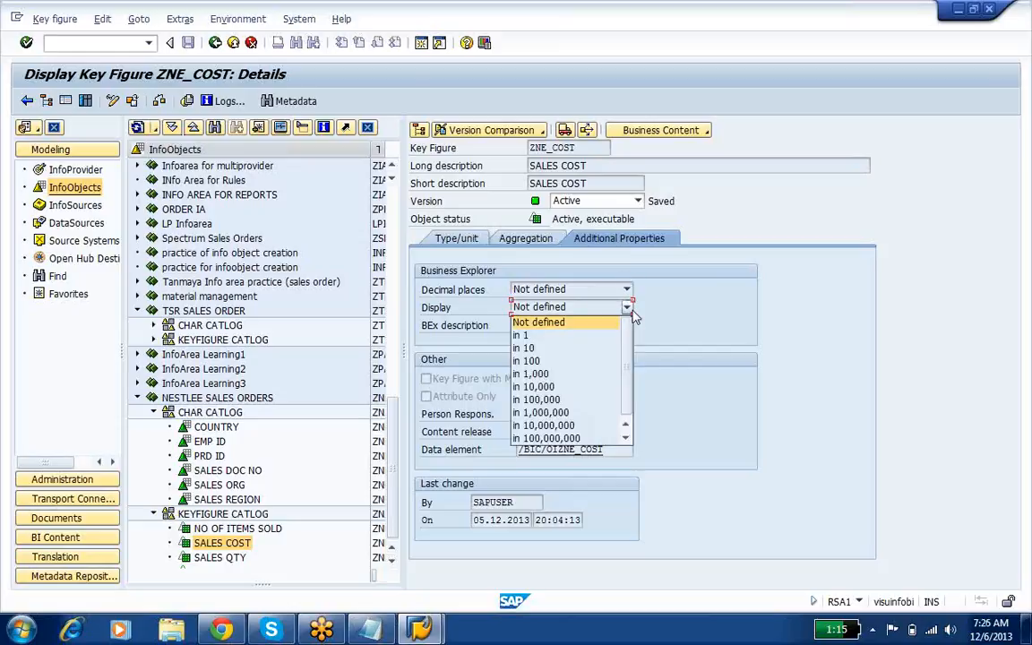
click(666, 362)
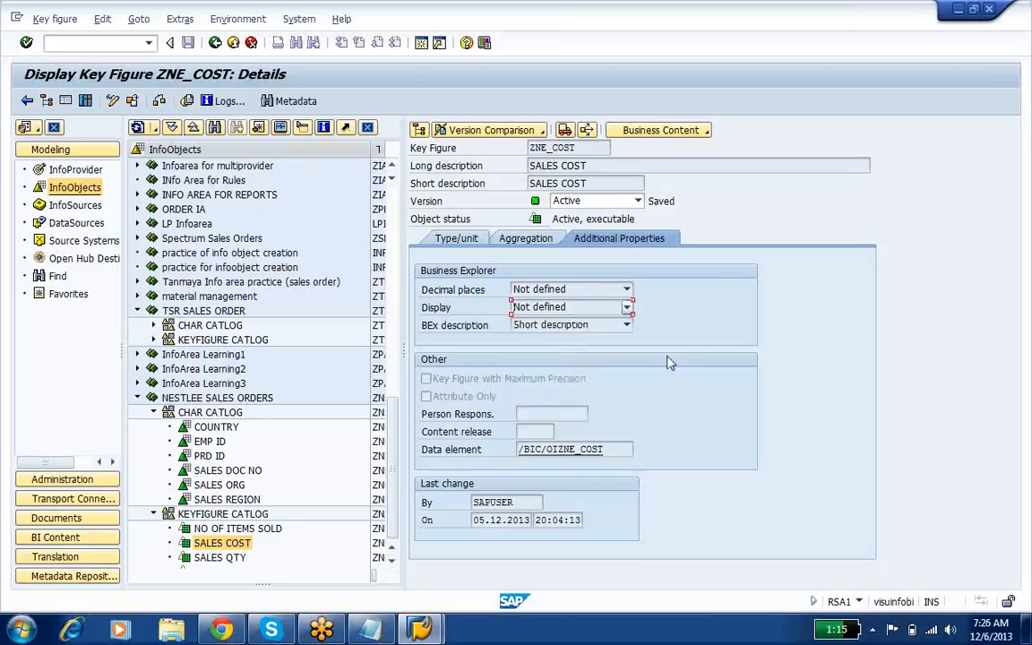
Step: Display the /BIC/OIZNE_COST data element and view its further characteristics
click(560, 452)
double_click(559, 452)
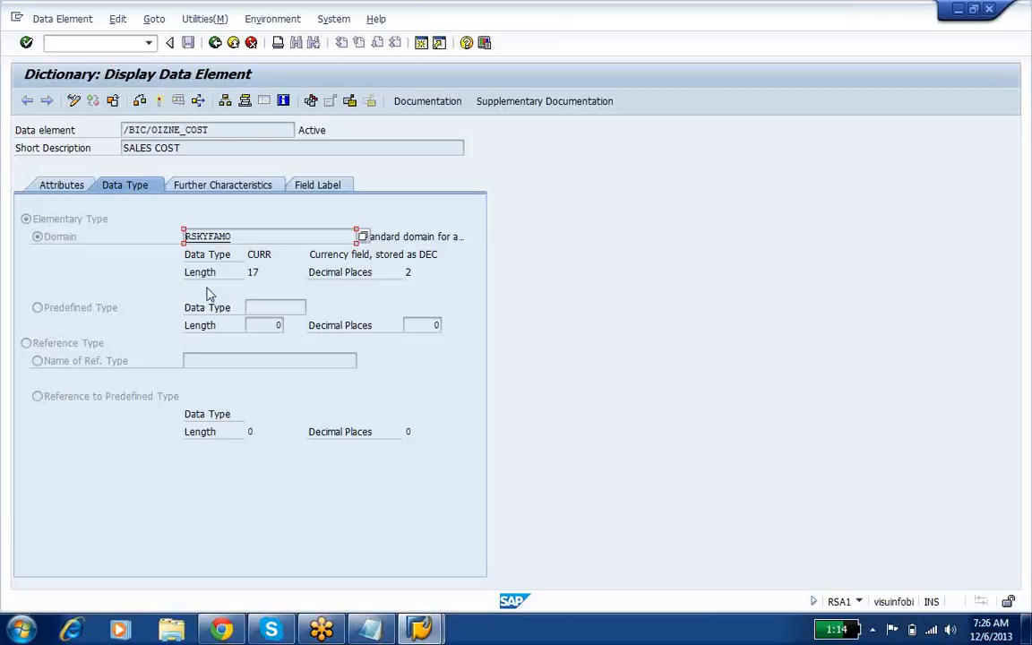
click(221, 187)
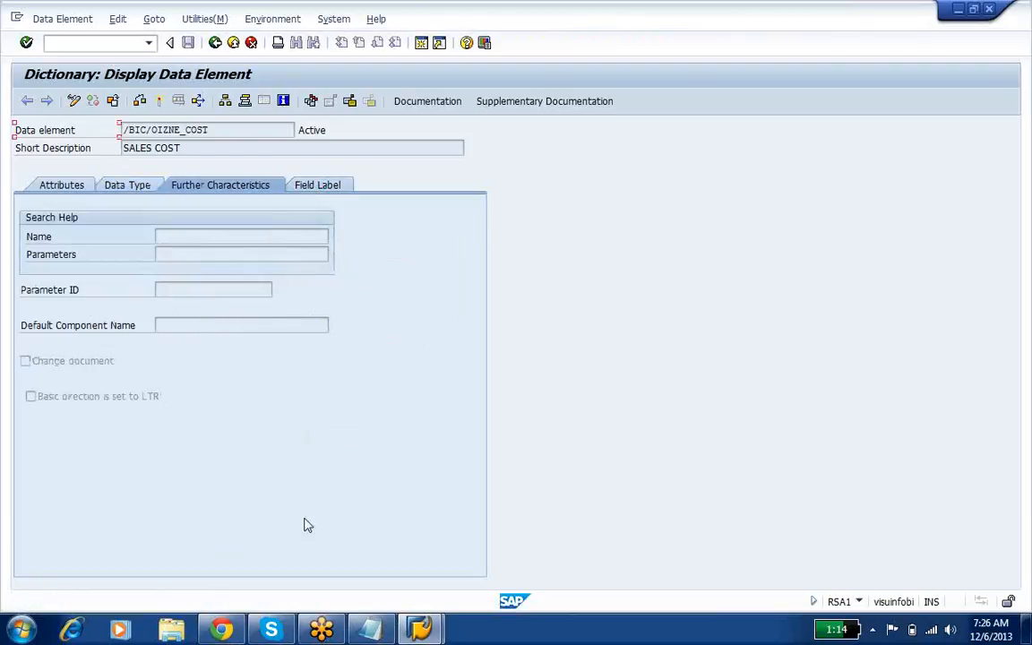
Step: Close the Info obj_1 notes in Notepad and return to the SALES COST key figure details in SAP
click(368, 629)
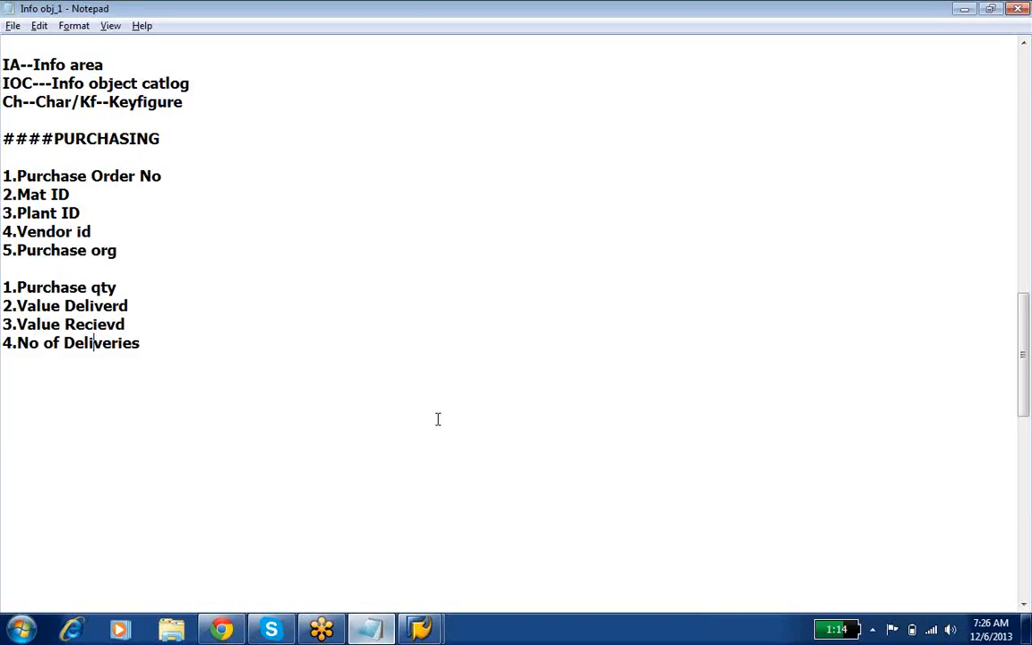
right_click(408, 10)
click(439, 112)
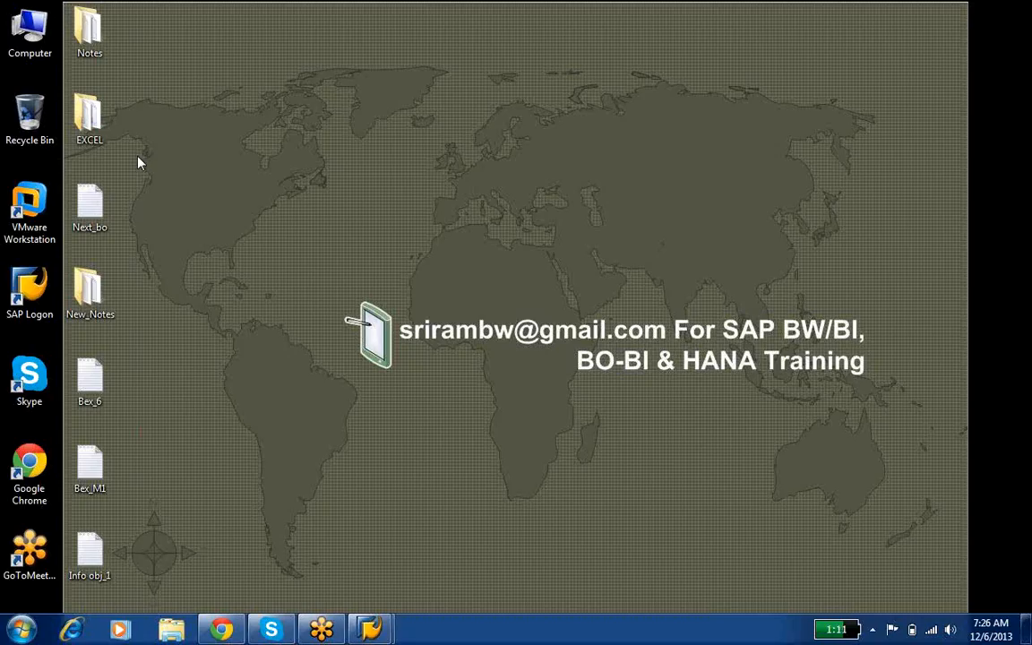
Step: Send the Info obj_1 text file from the Desktop to several training participants among the Skype contacts
drag(90, 554, 295, 248)
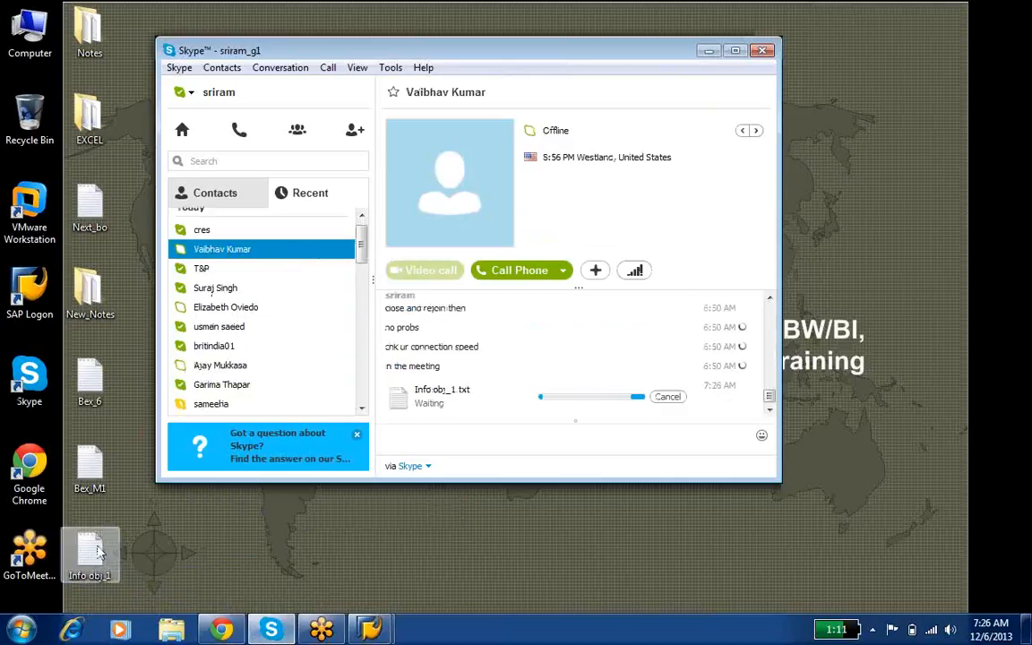
drag(92, 556, 260, 267)
drag(101, 562, 316, 279)
drag(89, 554, 307, 288)
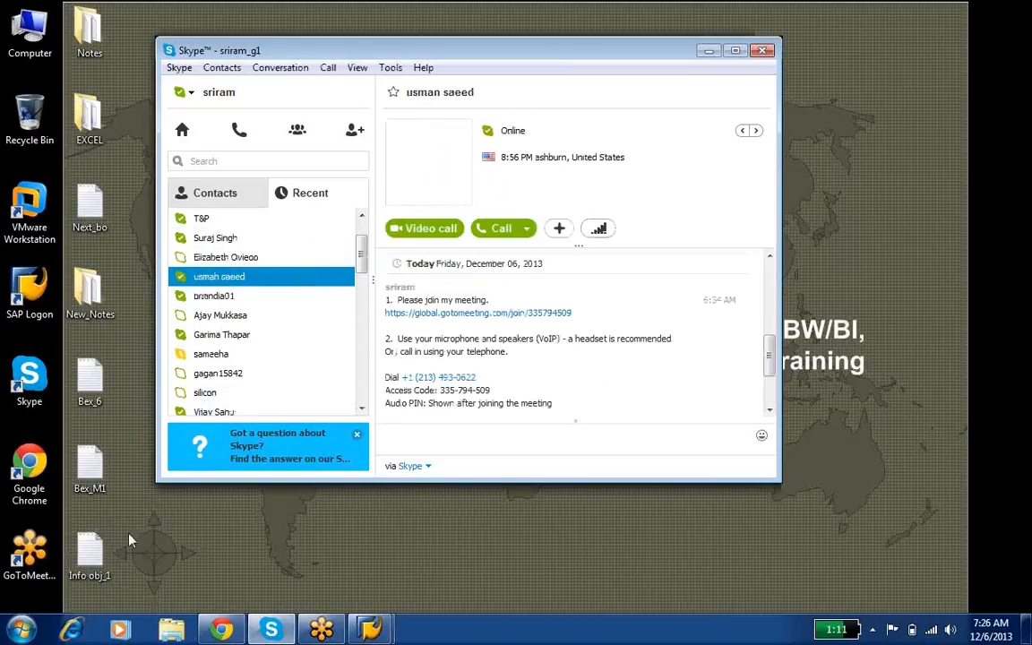
drag(89, 554, 265, 295)
drag(90, 557, 266, 298)
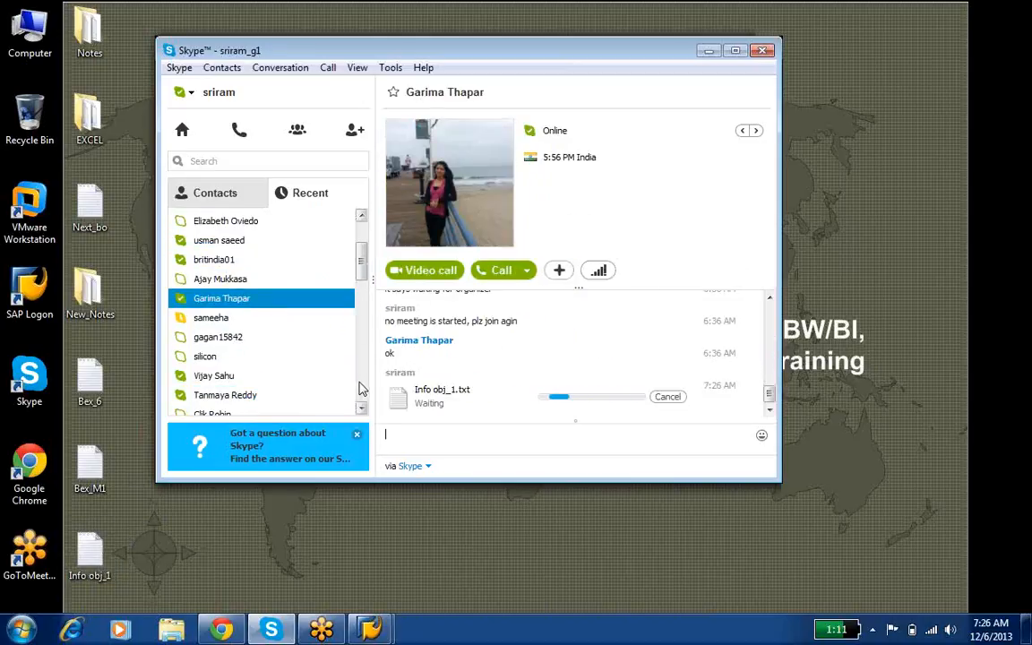
mouse_move(361, 266)
mouse_down()
mouse_move(362, 224)
mouse_move(361, 254)
mouse_up()
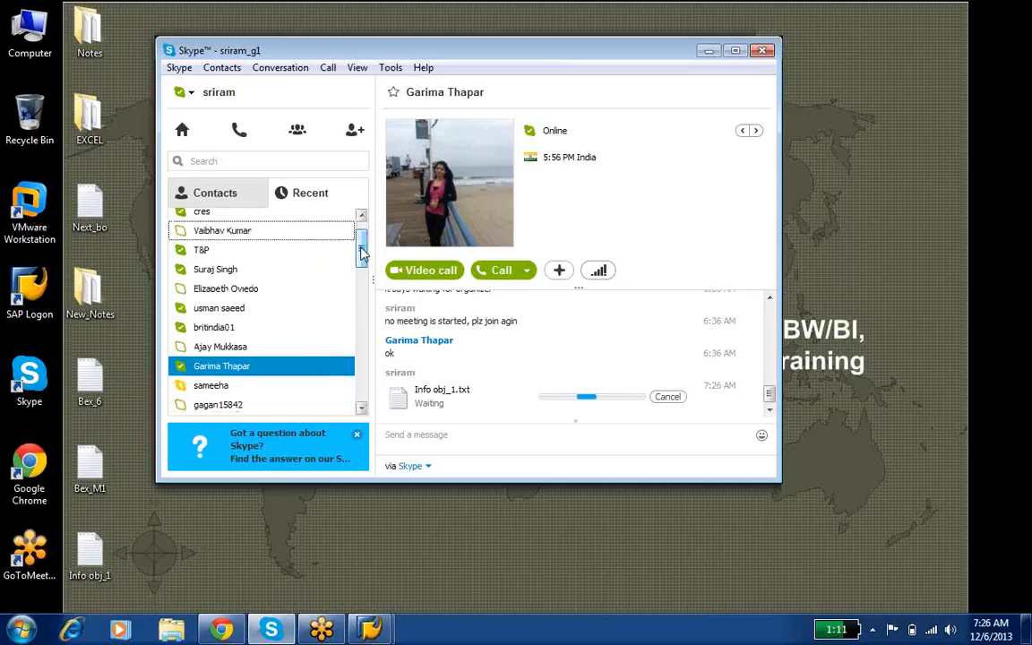